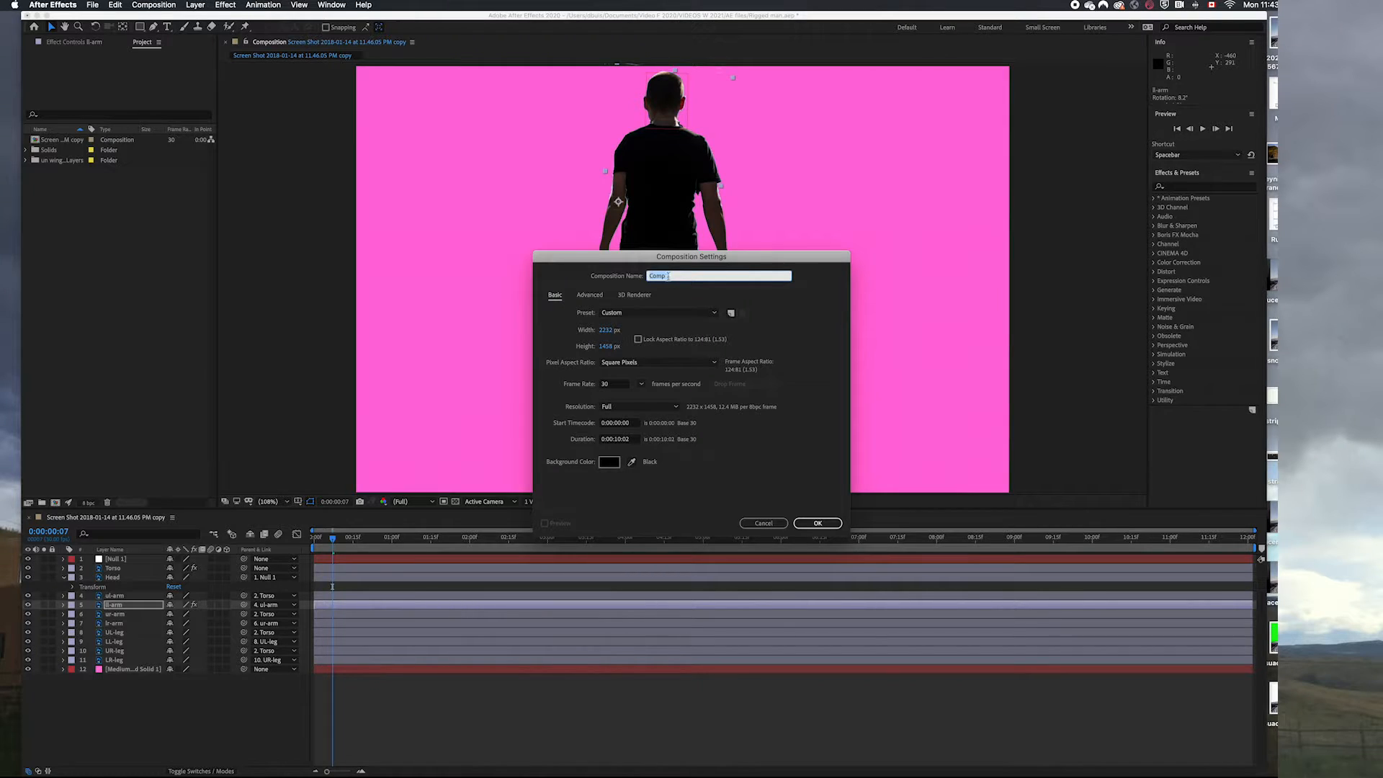
Step: Create the composition Rigged-man and import Rigged-man.psd as a composition that retains layer sizes, with editable layer styles
{"action": "type", "text": "Rigged-man"}
{"action": "left_click", "coordinate": [817, 523]}
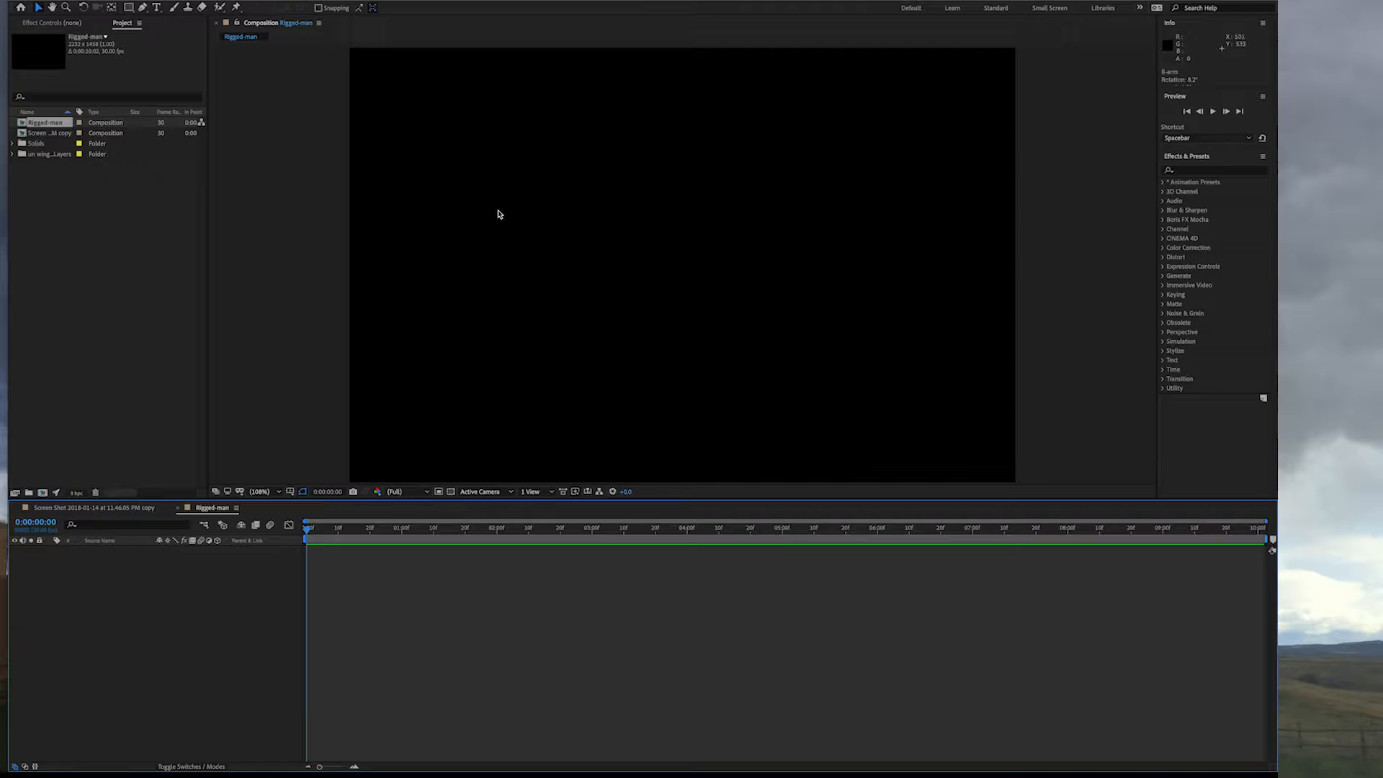
{"action": "mouse_move", "coordinate": [4, 394]}
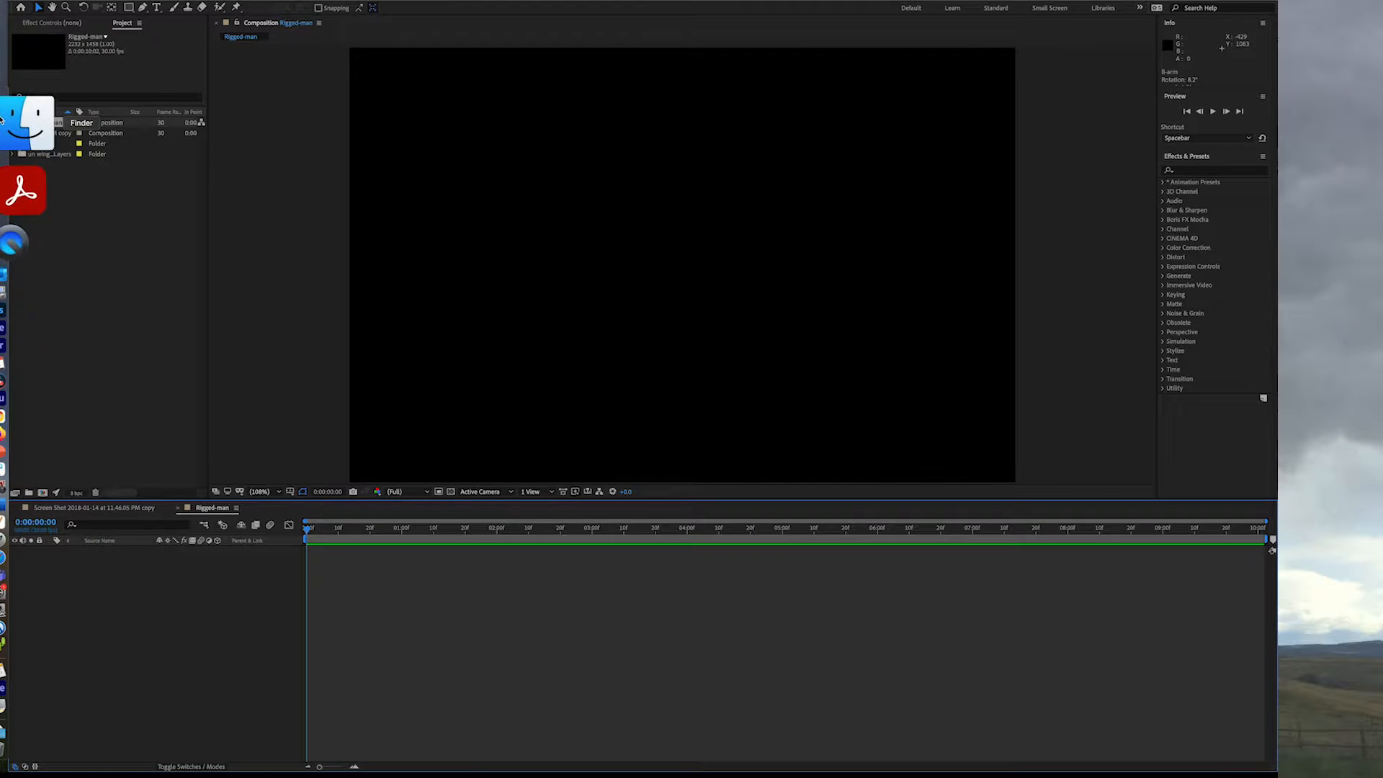
{"action": "left_click", "coordinate": [28, 130]}
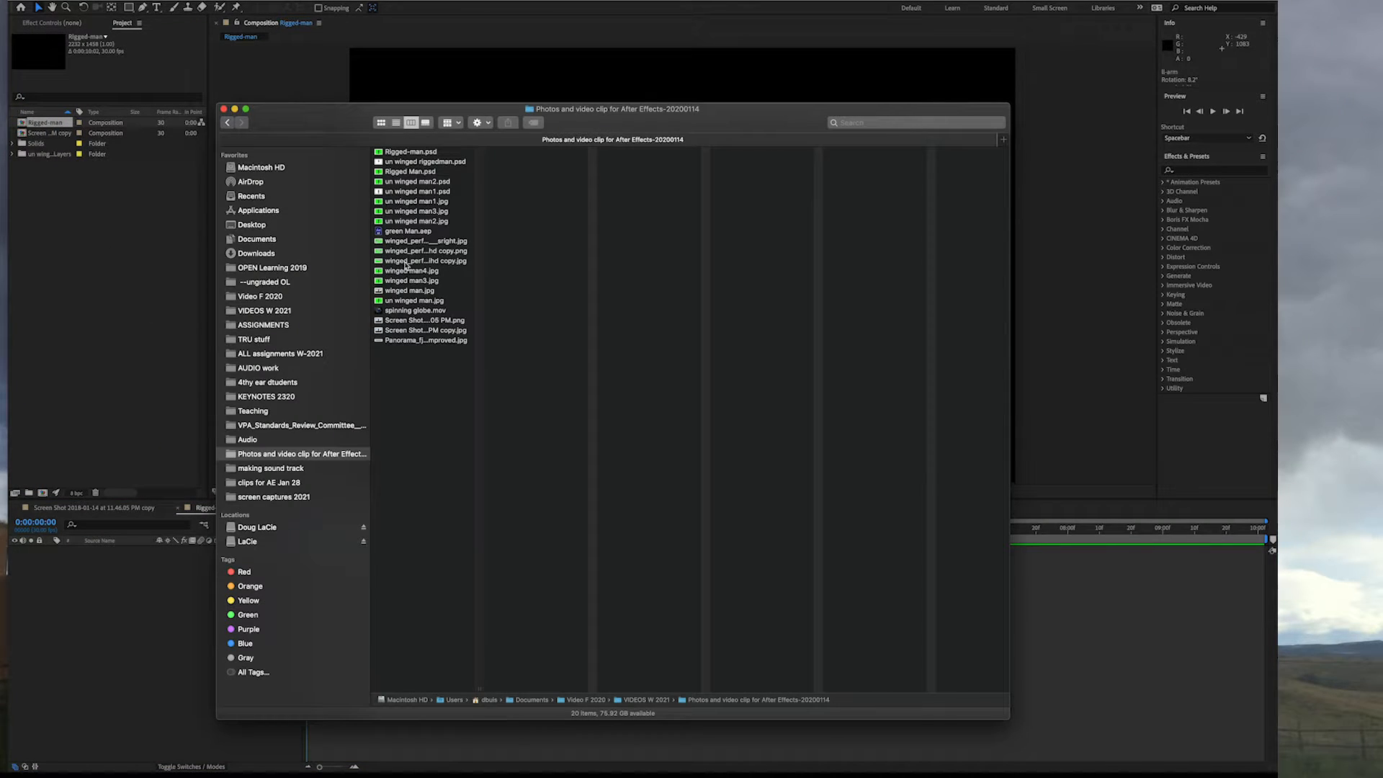
{"action": "left_click_drag", "start_coordinate": [342, 124], "coordinate": [67, 236]}
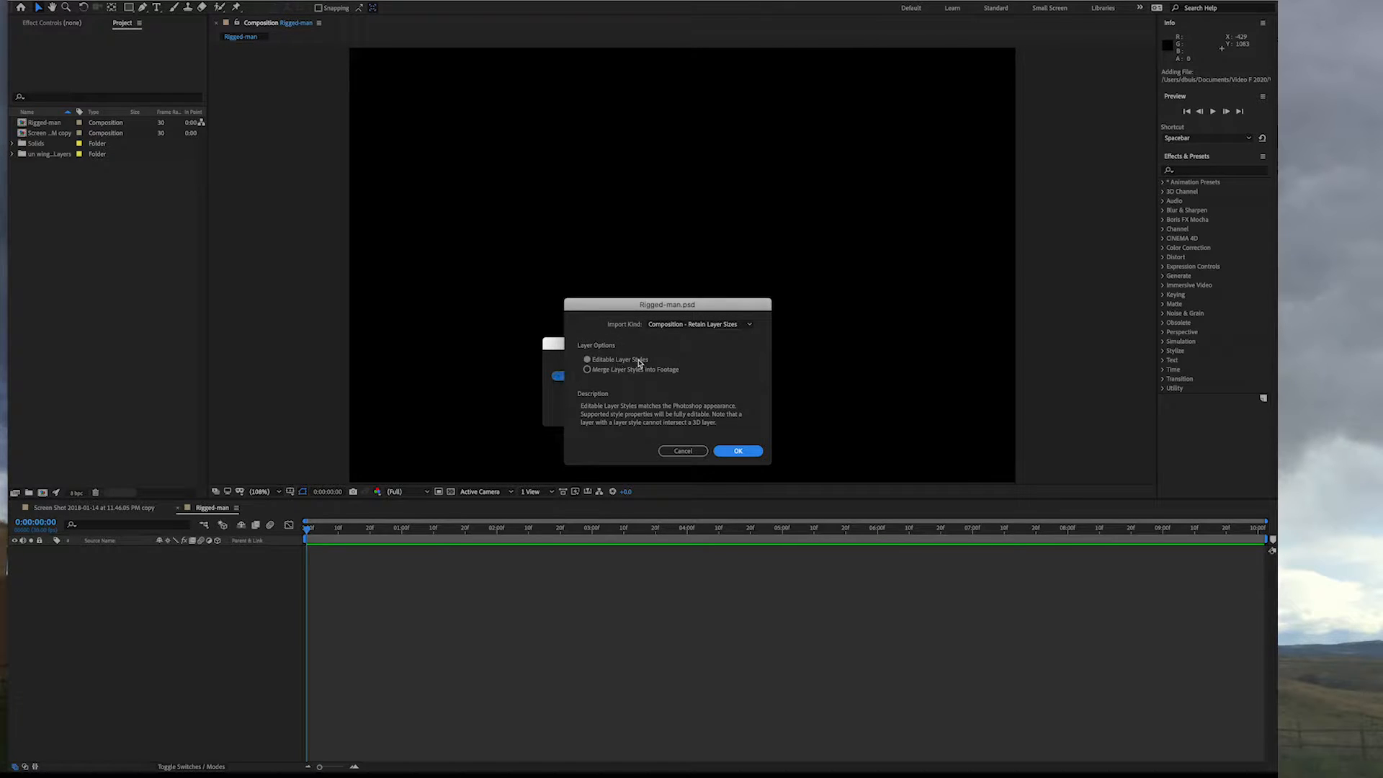
{"action": "left_click", "coordinate": [739, 453]}
Step: Open the empty Rigged-man composition and add every imported body-part layer from Head to URLeg to its timeline, leaving out the background
{"action": "left_click", "coordinate": [62, 124]}
{"action": "left_click", "coordinate": [61, 126]}
{"action": "left_click", "coordinate": [13, 144]}
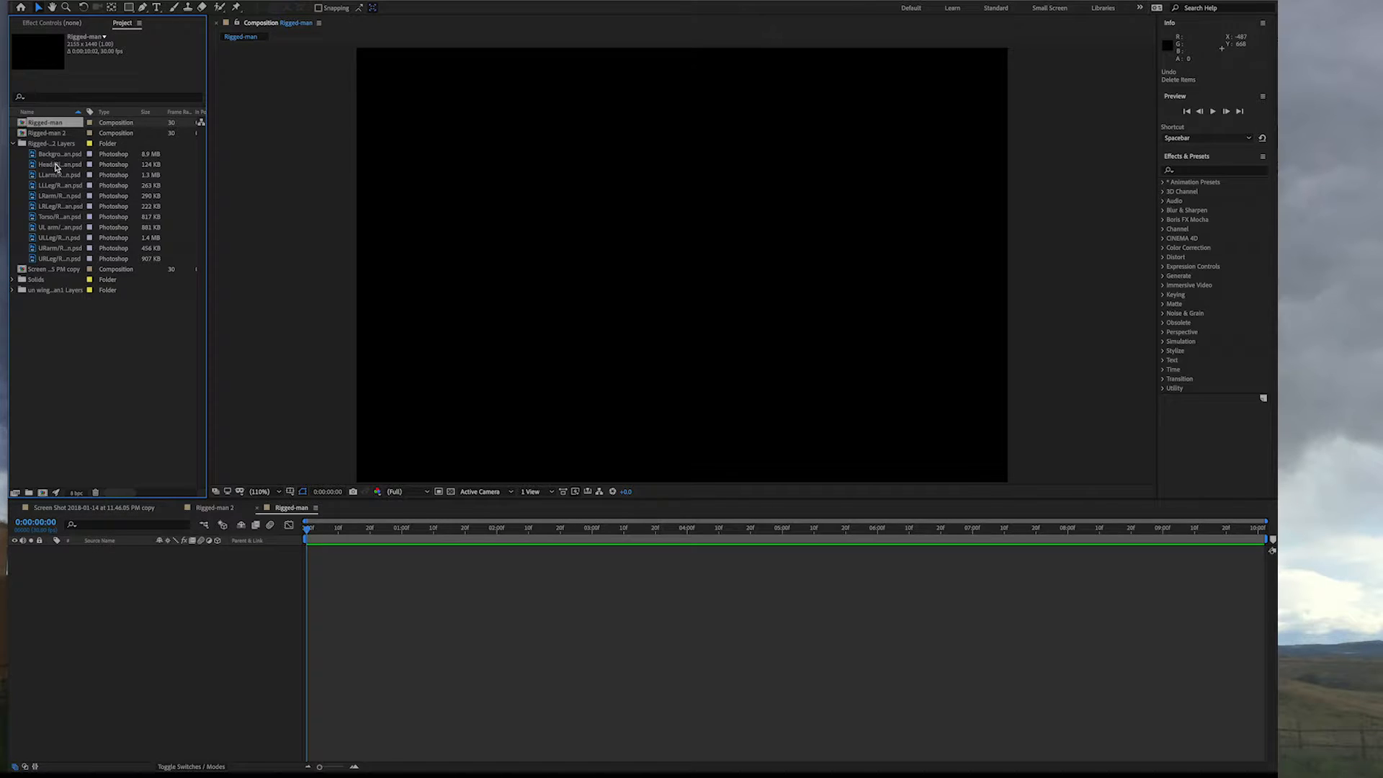
{"action": "left_click", "coordinate": [56, 165]}
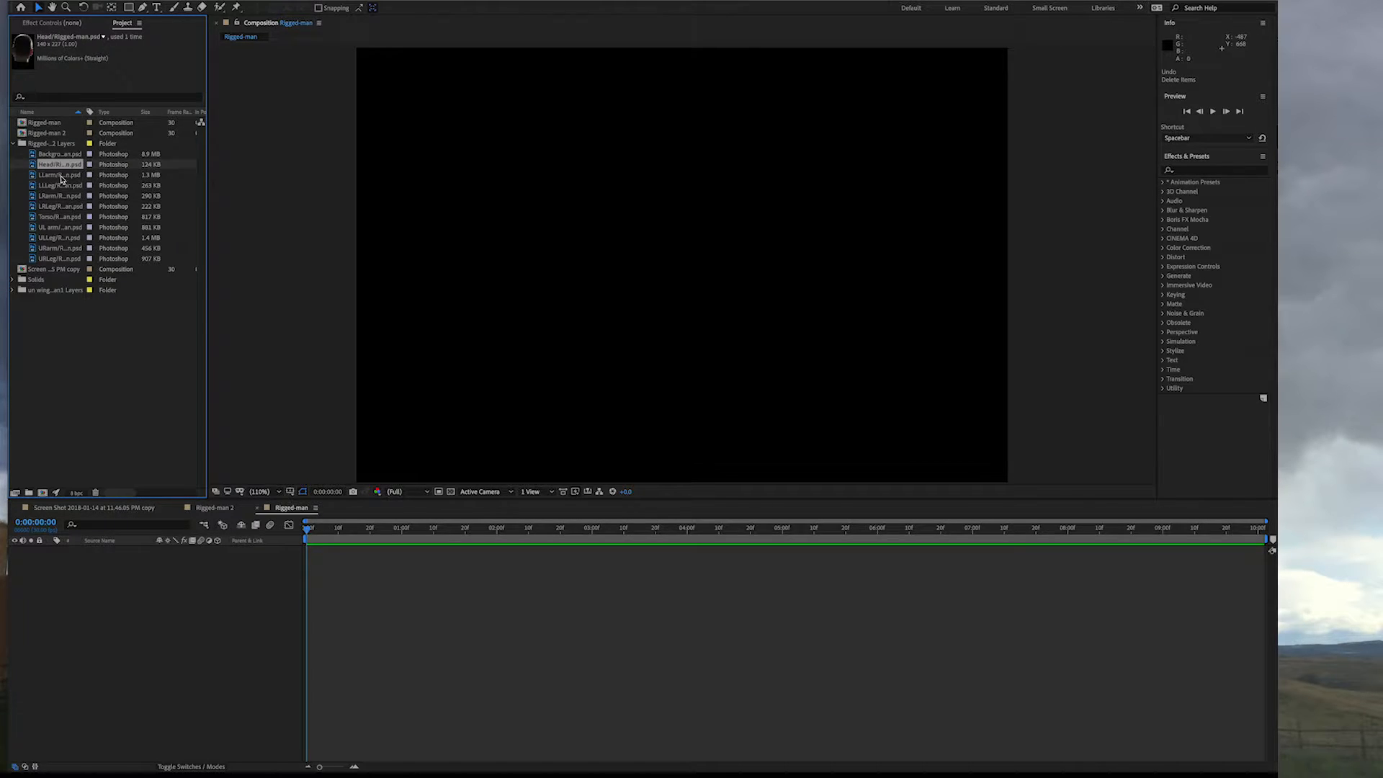
{"action": "left_click", "coordinate": [71, 260], "text": "shift"}
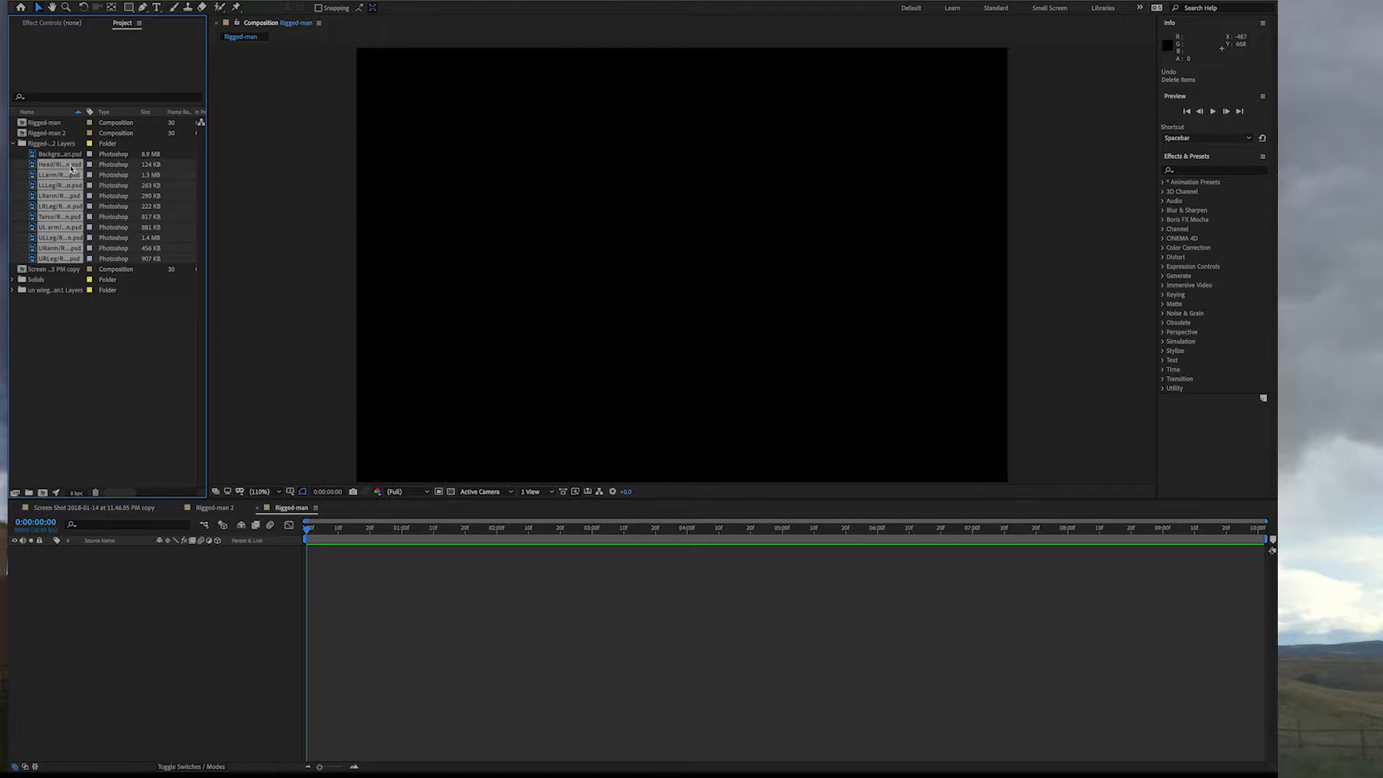
{"action": "left_click_drag", "start_coordinate": [71, 168], "coordinate": [164, 602]}
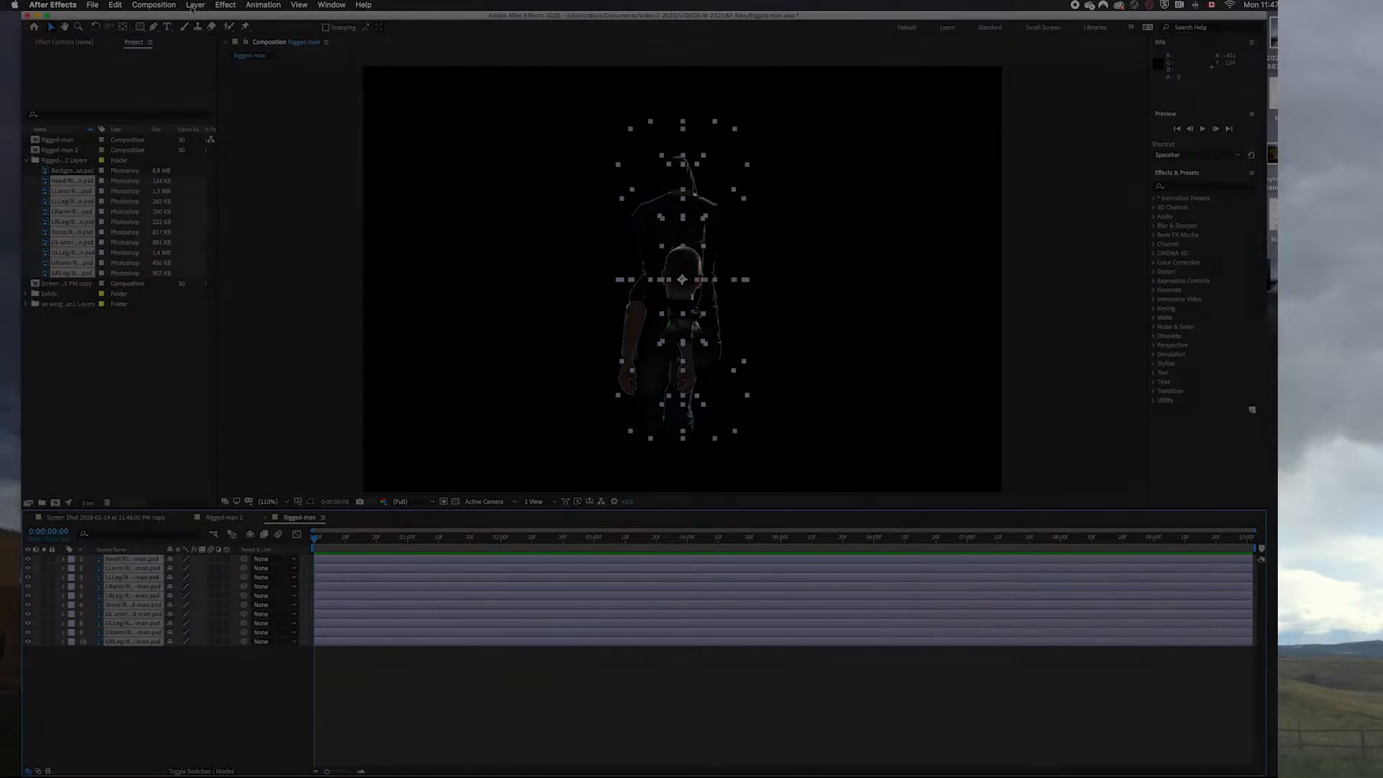
Step: Create a pink solid layer in colour FA77D6 and place it beneath all the body-part layers
{"action": "left_click", "coordinate": [195, 5]}
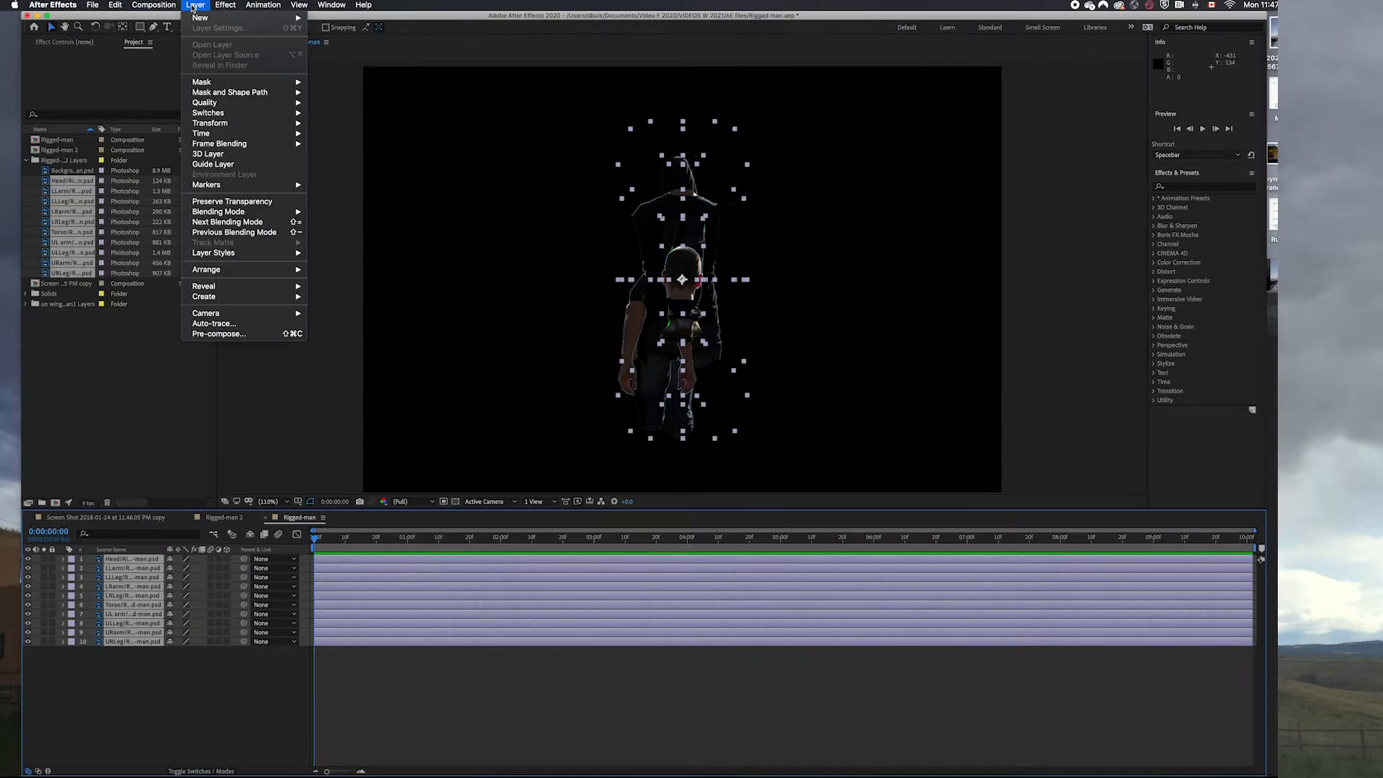
{"action": "mouse_move", "coordinate": [238, 20]}
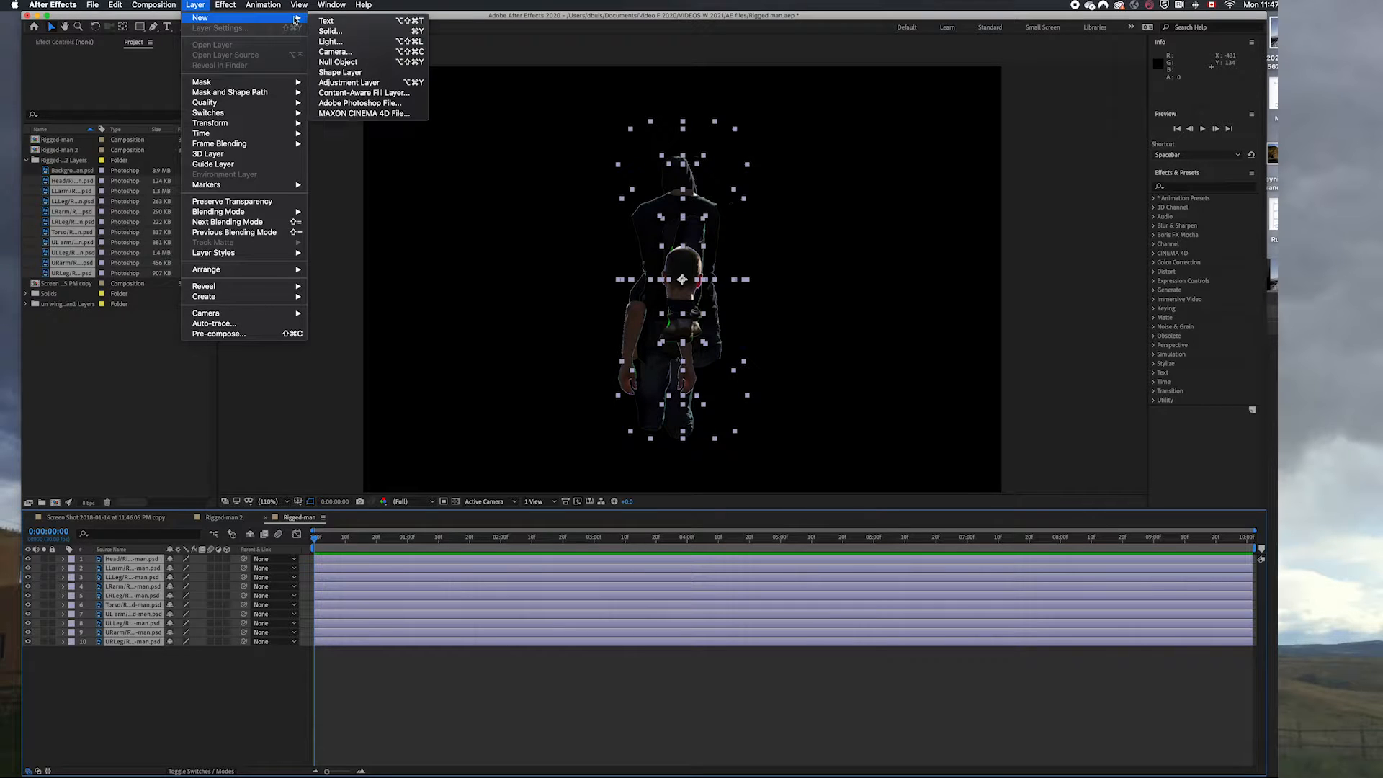
{"action": "left_click", "coordinate": [332, 32]}
{"action": "left_click", "coordinate": [706, 464]}
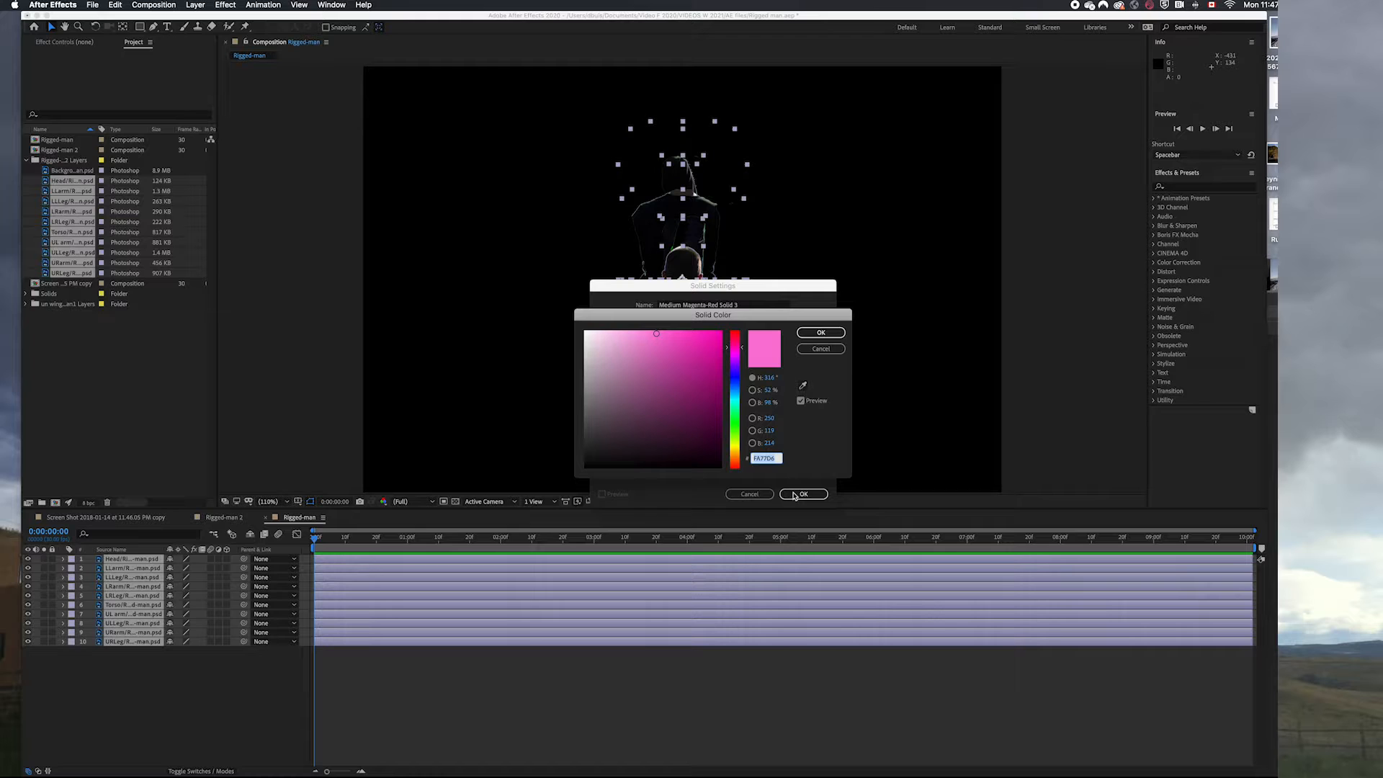
{"action": "left_click", "coordinate": [820, 332]}
{"action": "left_click", "coordinate": [804, 493]}
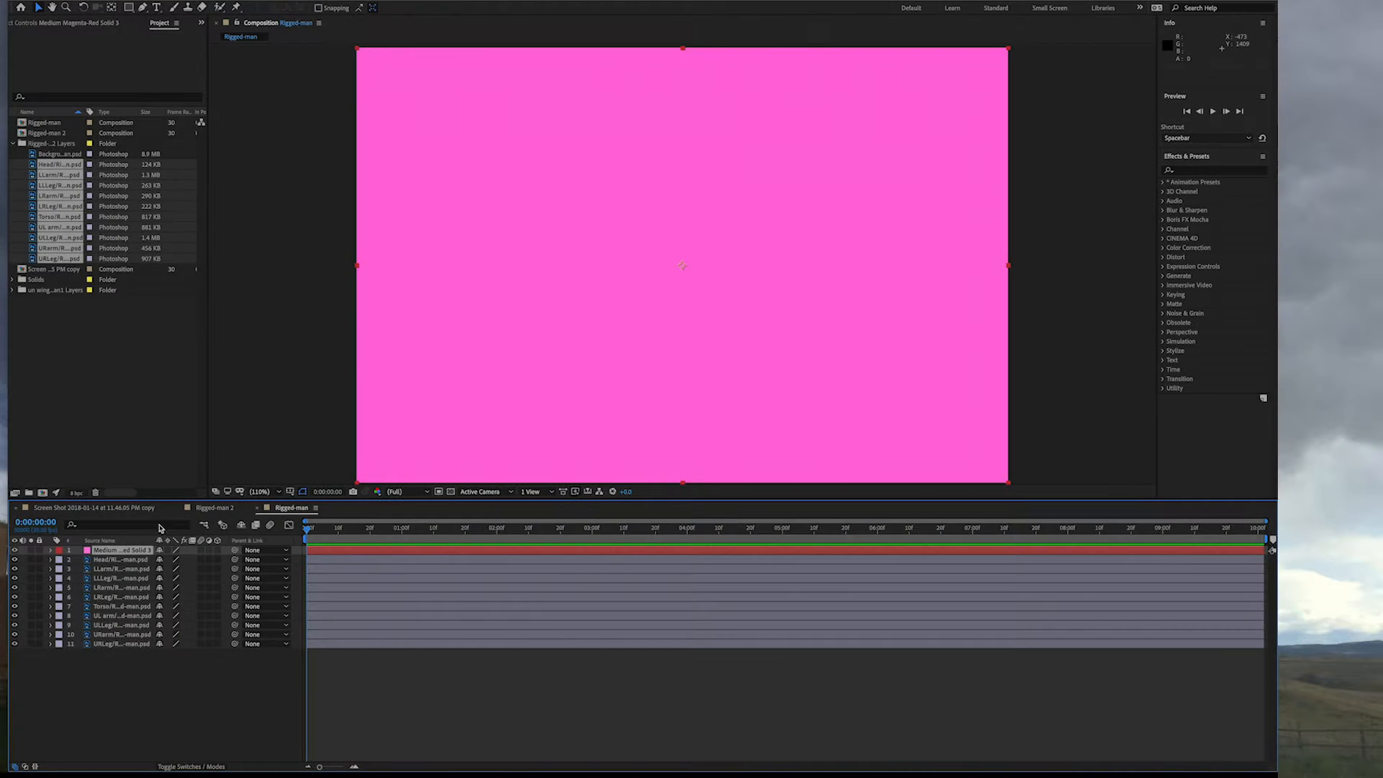
{"action": "left_click_drag", "start_coordinate": [113, 553], "coordinate": [113, 672]}
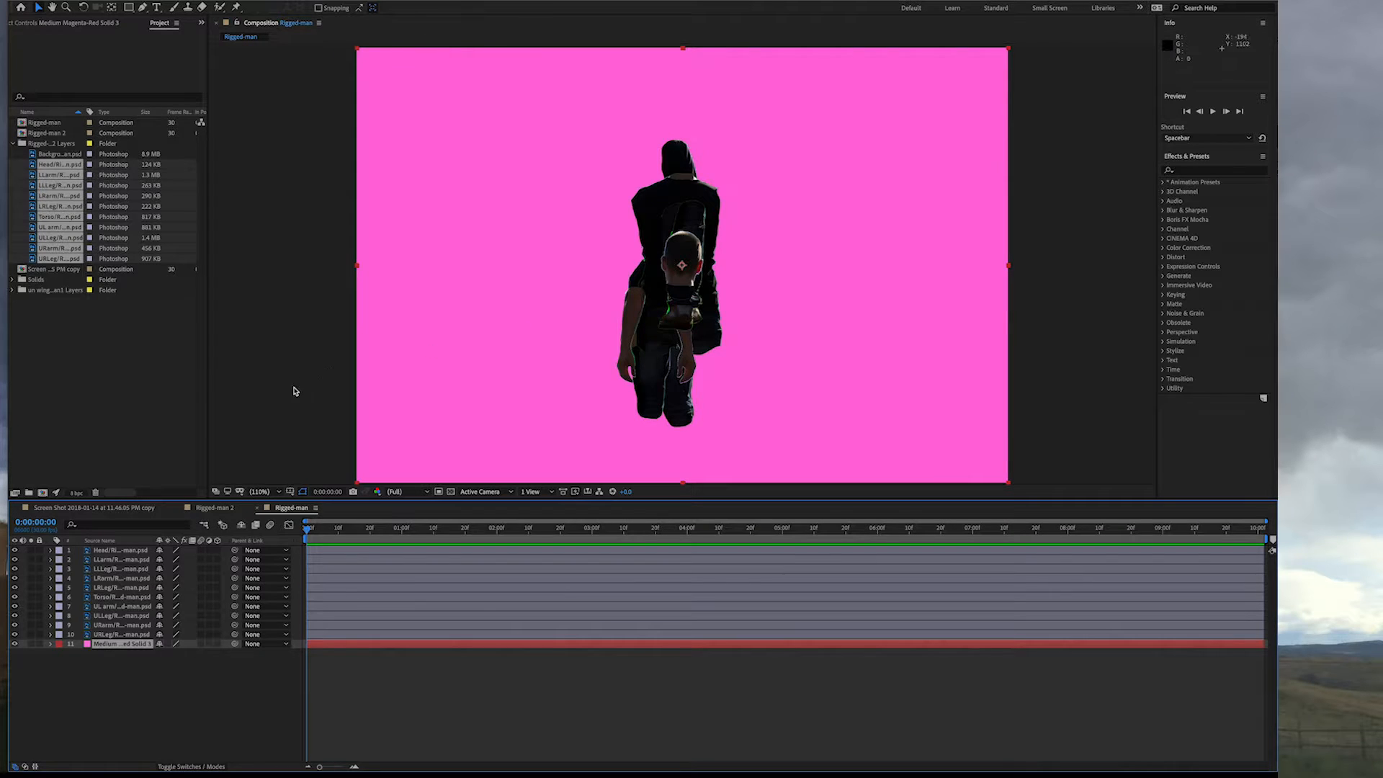
Step: Reorder the layers with Torso on top, then Head, right arm, left arm, right leg and left leg, each upper part above its lower part
{"action": "left_click", "coordinate": [106, 597]}
{"action": "left_click_drag", "start_coordinate": [106, 602], "coordinate": [118, 550]}
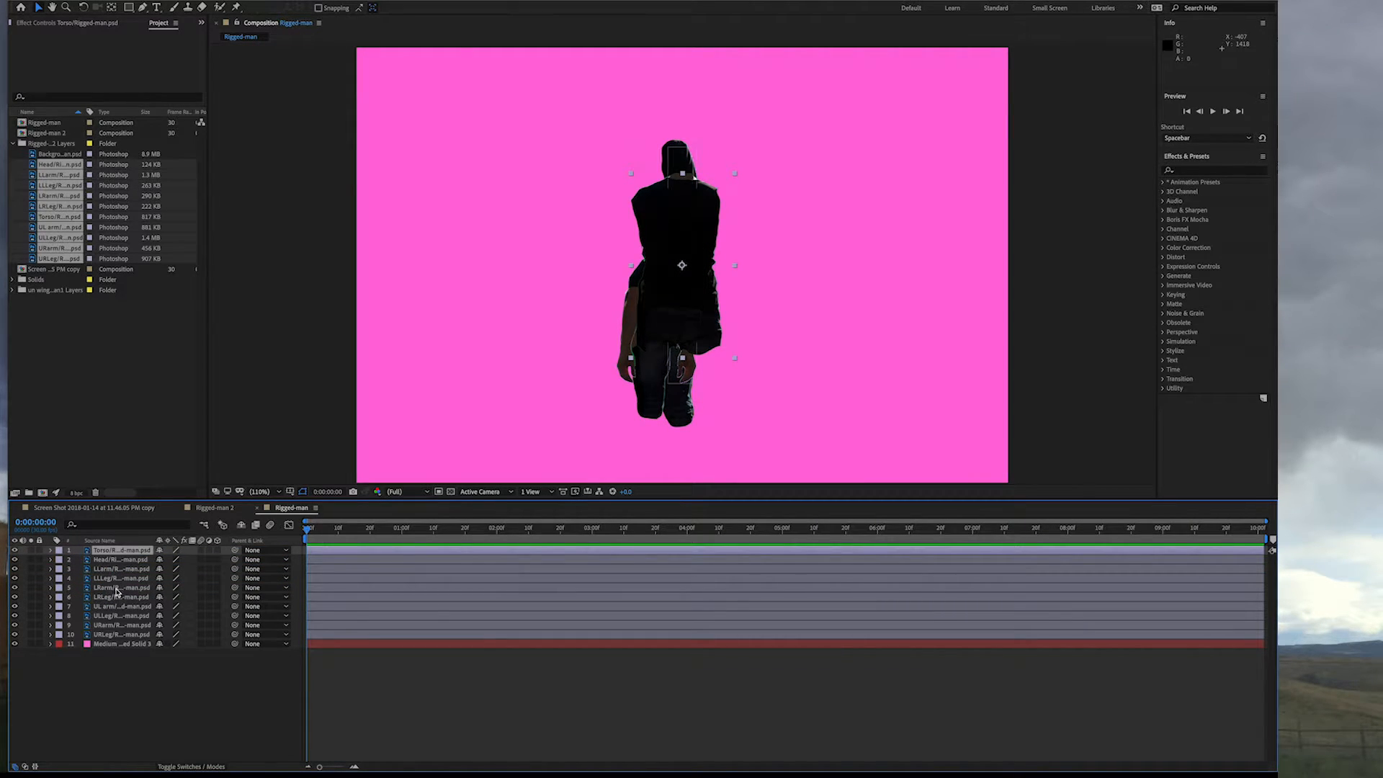
{"action": "left_click_drag", "start_coordinate": [112, 626], "coordinate": [107, 587]}
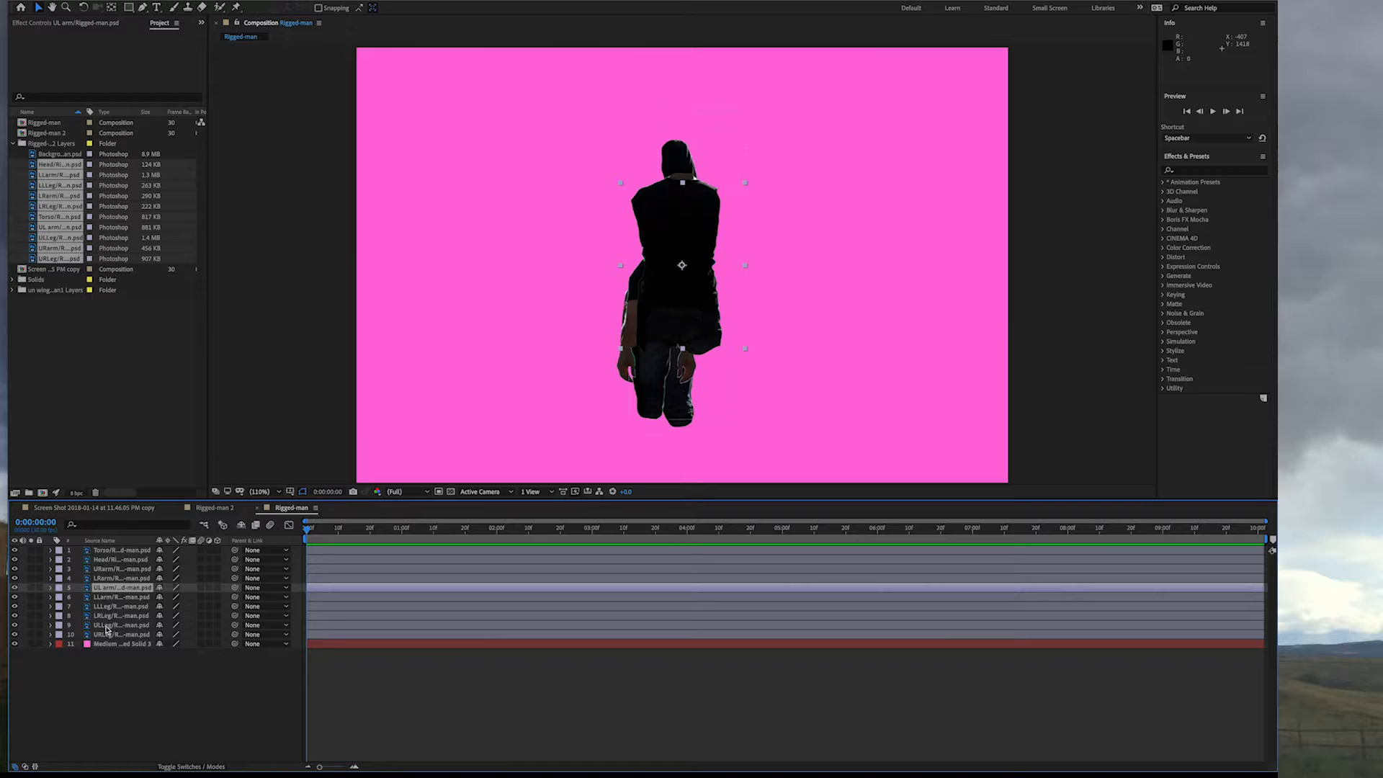
{"action": "mouse_move", "coordinate": [102, 637]}
{"action": "left_mouse_down"}
{"action": "mouse_move", "coordinate": [103, 606]}
{"action": "mouse_move", "coordinate": [105, 639]}
{"action": "mouse_move", "coordinate": [105, 625]}
{"action": "left_mouse_up"}
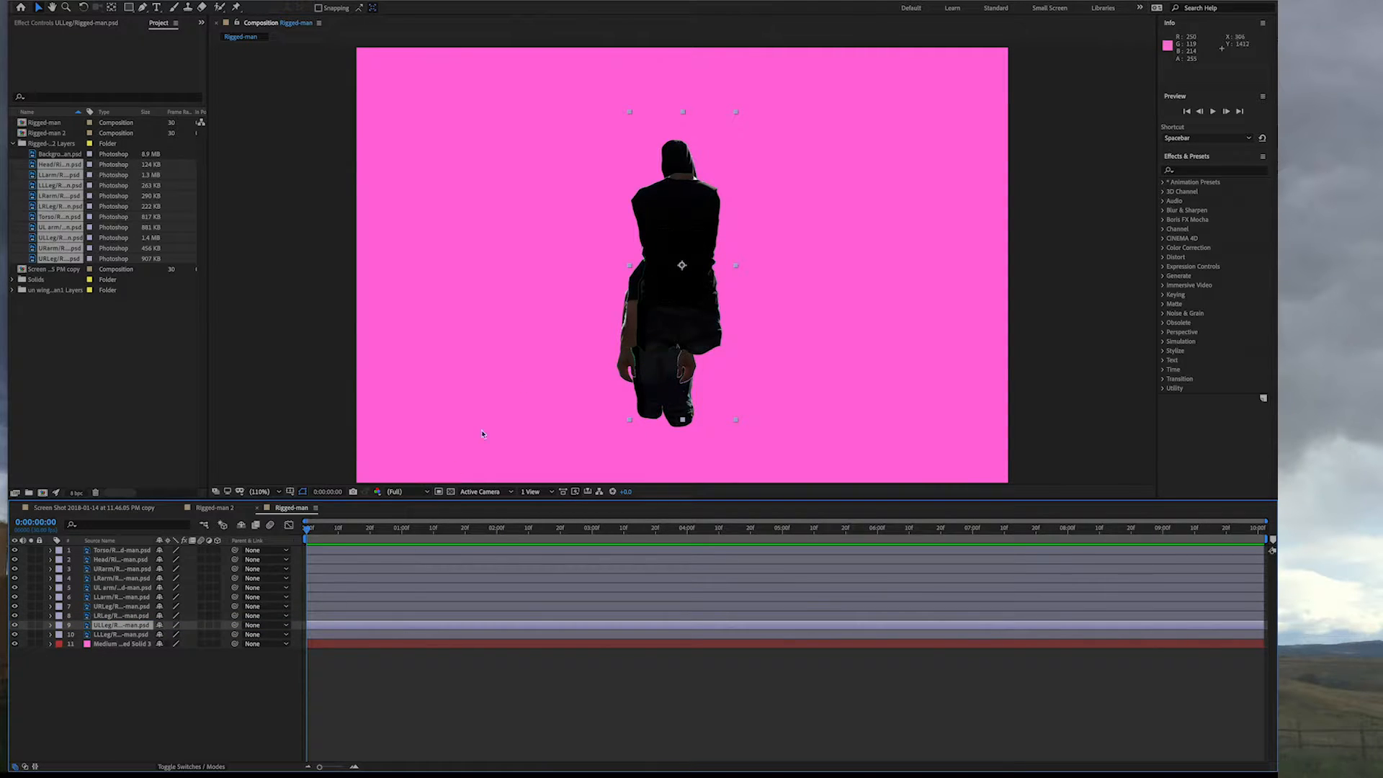
Step: Spread the stacked body parts apart, with the head at the top centre, arms at the sides and leg pieces along the lower area
{"action": "left_click_drag", "start_coordinate": [684, 218], "coordinate": [531, 199]}
{"action": "left_click_drag", "start_coordinate": [696, 398], "coordinate": [873, 375]}
{"action": "left_click_drag", "start_coordinate": [679, 280], "coordinate": [580, 219]}
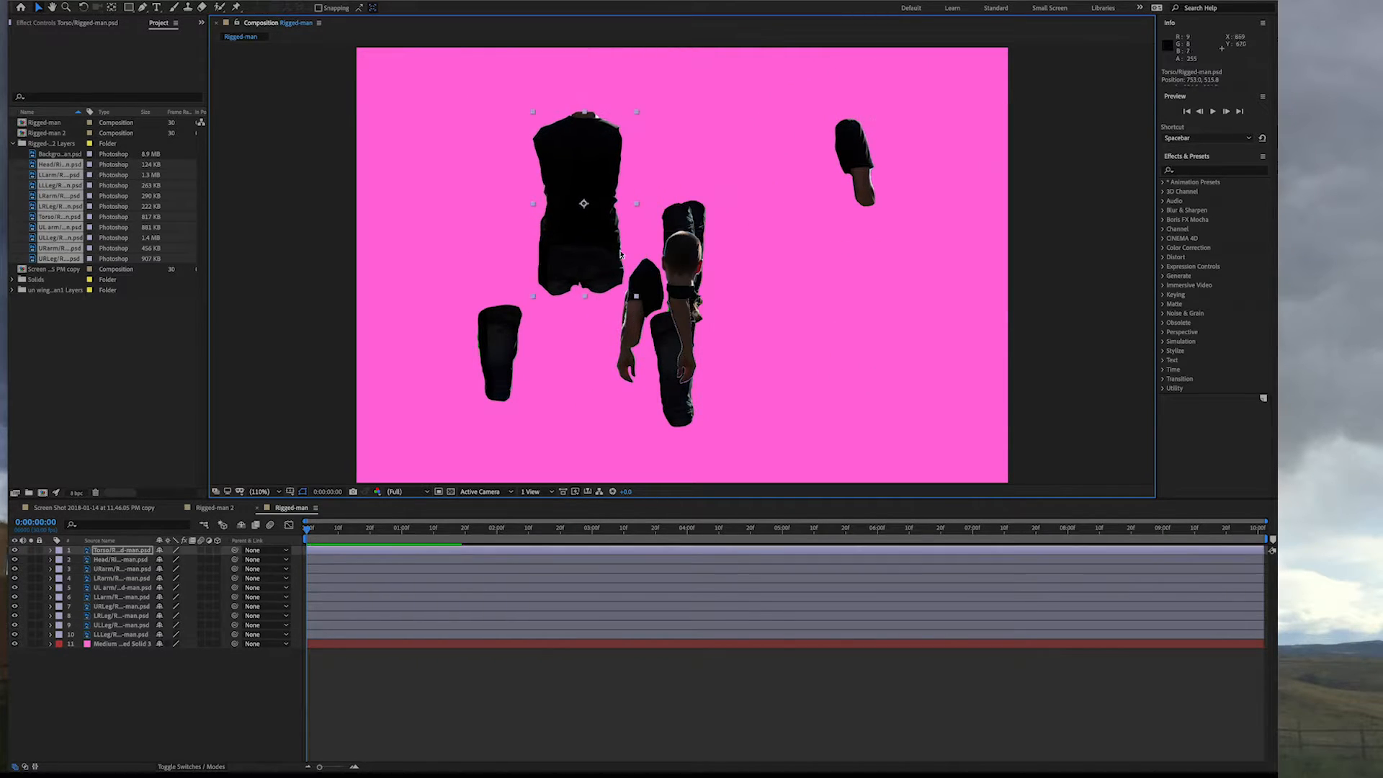
{"action": "left_click_drag", "start_coordinate": [676, 234], "coordinate": [667, 86]}
{"action": "left_click_drag", "start_coordinate": [686, 337], "coordinate": [903, 339]}
{"action": "left_click_drag", "start_coordinate": [677, 261], "coordinate": [490, 92]}
{"action": "left_click_drag", "start_coordinate": [631, 313], "coordinate": [424, 227]}
{"action": "left_click_drag", "start_coordinate": [674, 355], "coordinate": [623, 362]}
{"action": "left_click_drag", "start_coordinate": [682, 256], "coordinate": [392, 369]}
{"action": "left_click_drag", "start_coordinate": [432, 403], "coordinate": [739, 407]}
Step: Position the torso beneath the head and lower the upper right leg so that it clears the torso
{"action": "left_click_drag", "start_coordinate": [590, 216], "coordinate": [687, 248]}
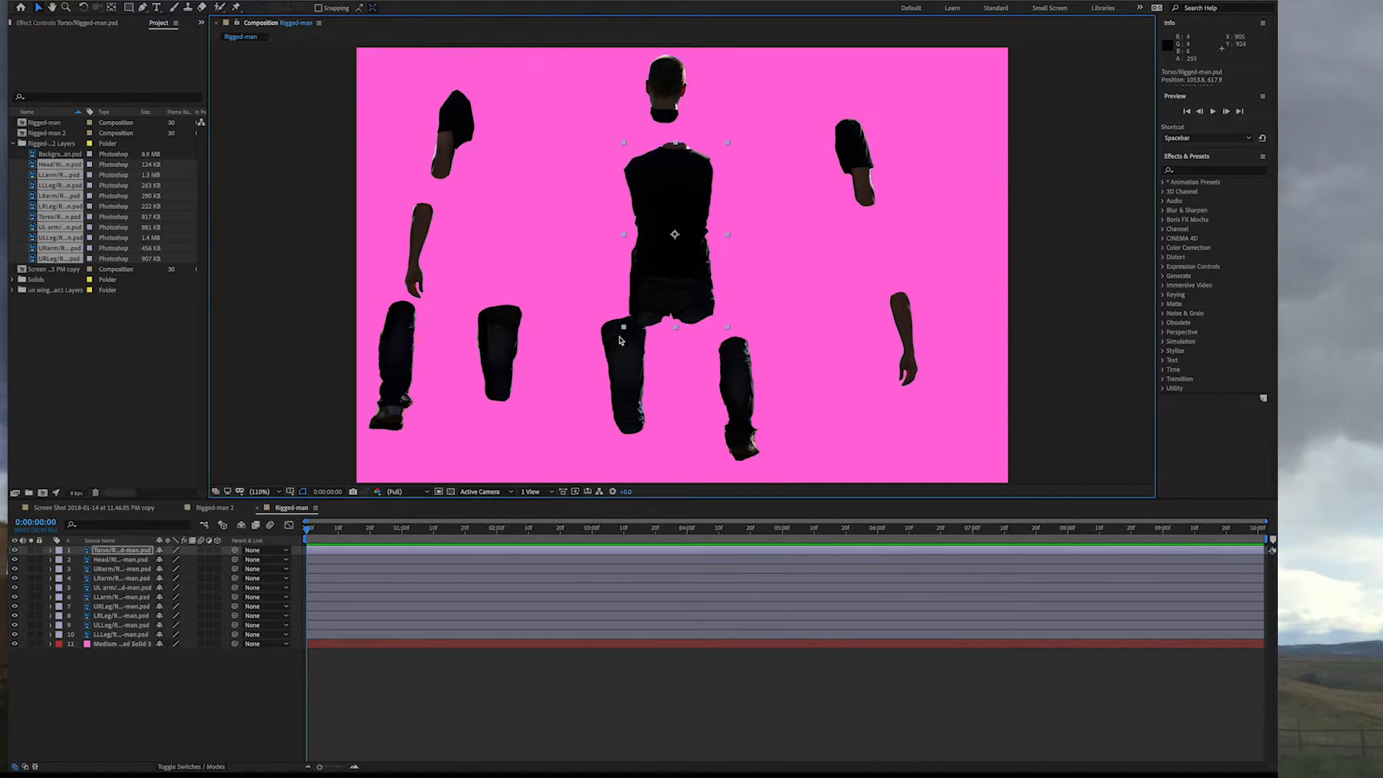
{"action": "left_click_drag", "start_coordinate": [618, 351], "coordinate": [602, 378]}
{"action": "left_click_drag", "start_coordinate": [665, 206], "coordinate": [649, 204]}
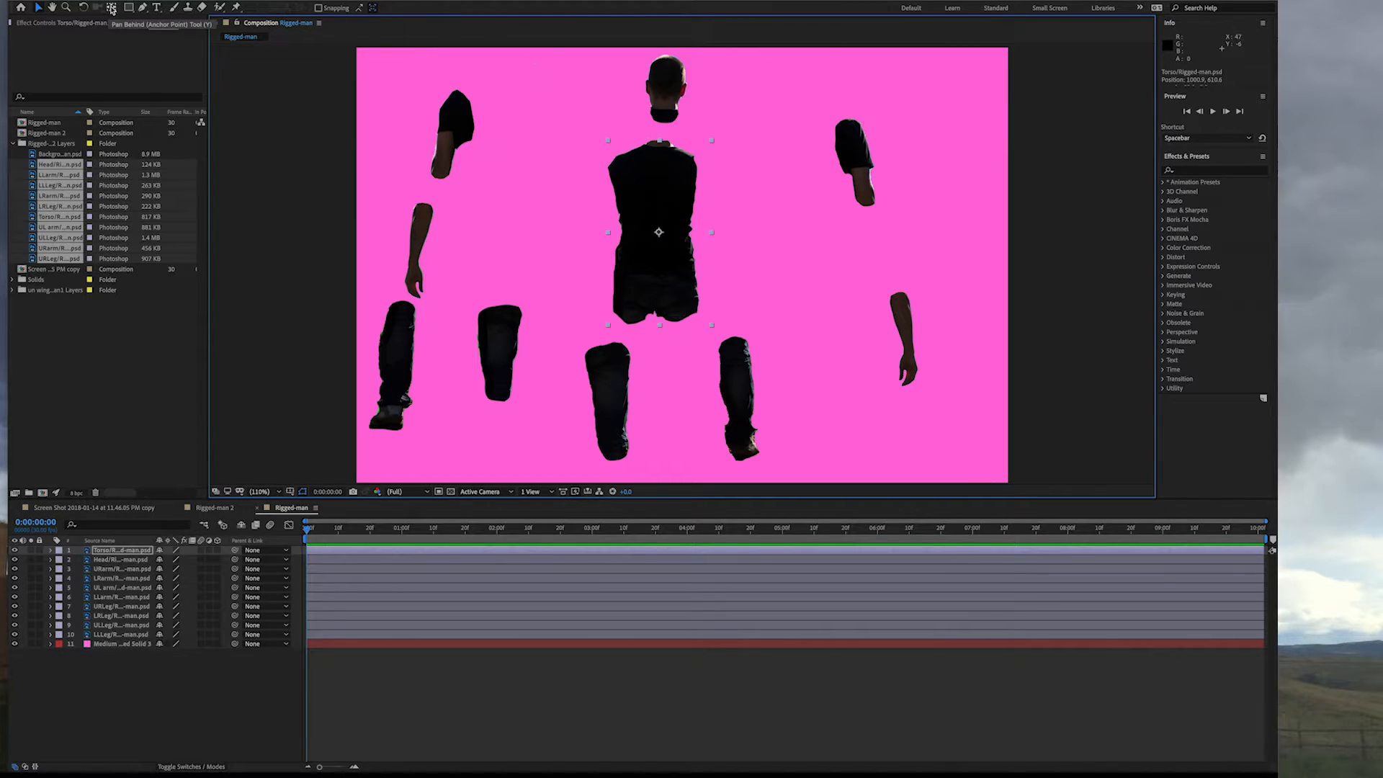
Step: Shift the torso's anchor point slightly to the middle of the waist and test-rotate the torso by about 2°
{"action": "left_click", "coordinate": [111, 9]}
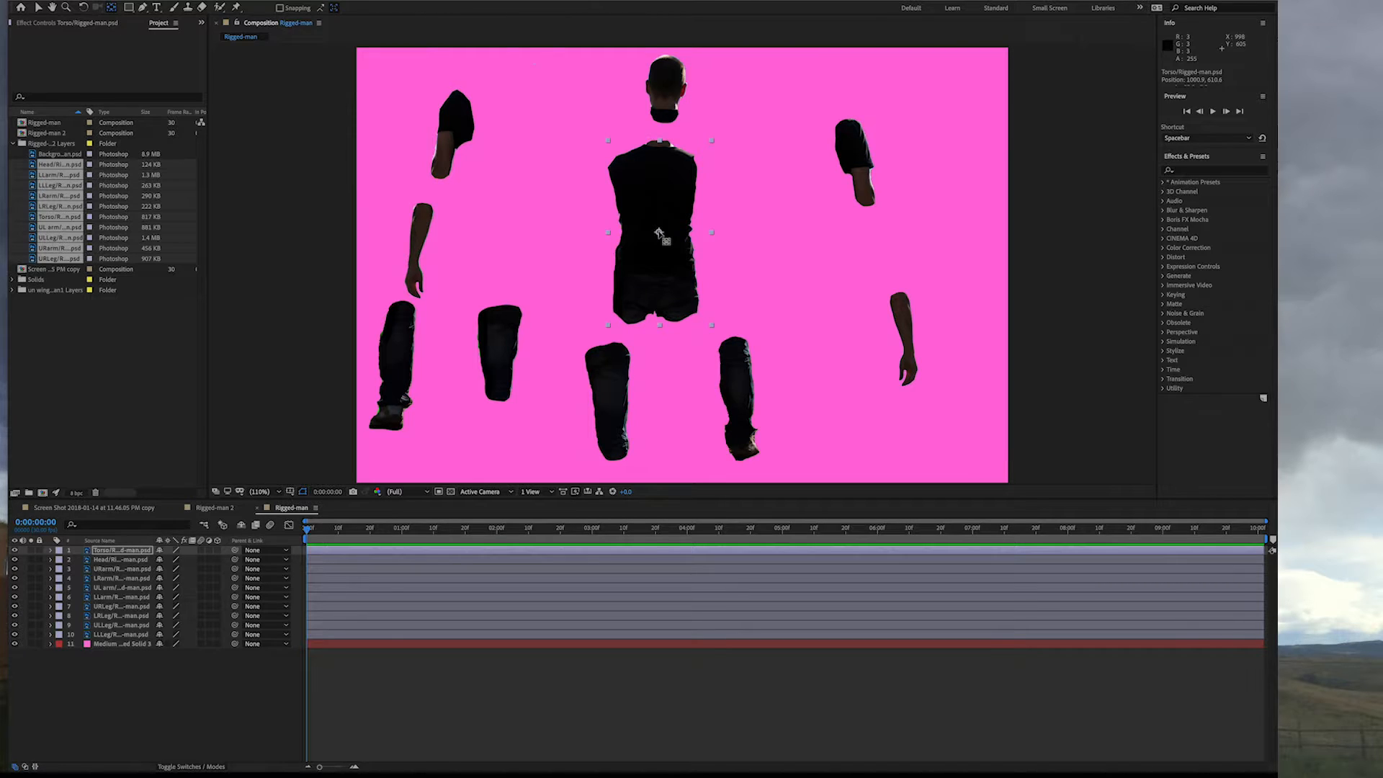
{"action": "mouse_move", "coordinate": [658, 233]}
{"action": "left_mouse_down"}
{"action": "mouse_move", "coordinate": [654, 186]}
{"action": "mouse_move", "coordinate": [654, 234]}
{"action": "left_mouse_up"}
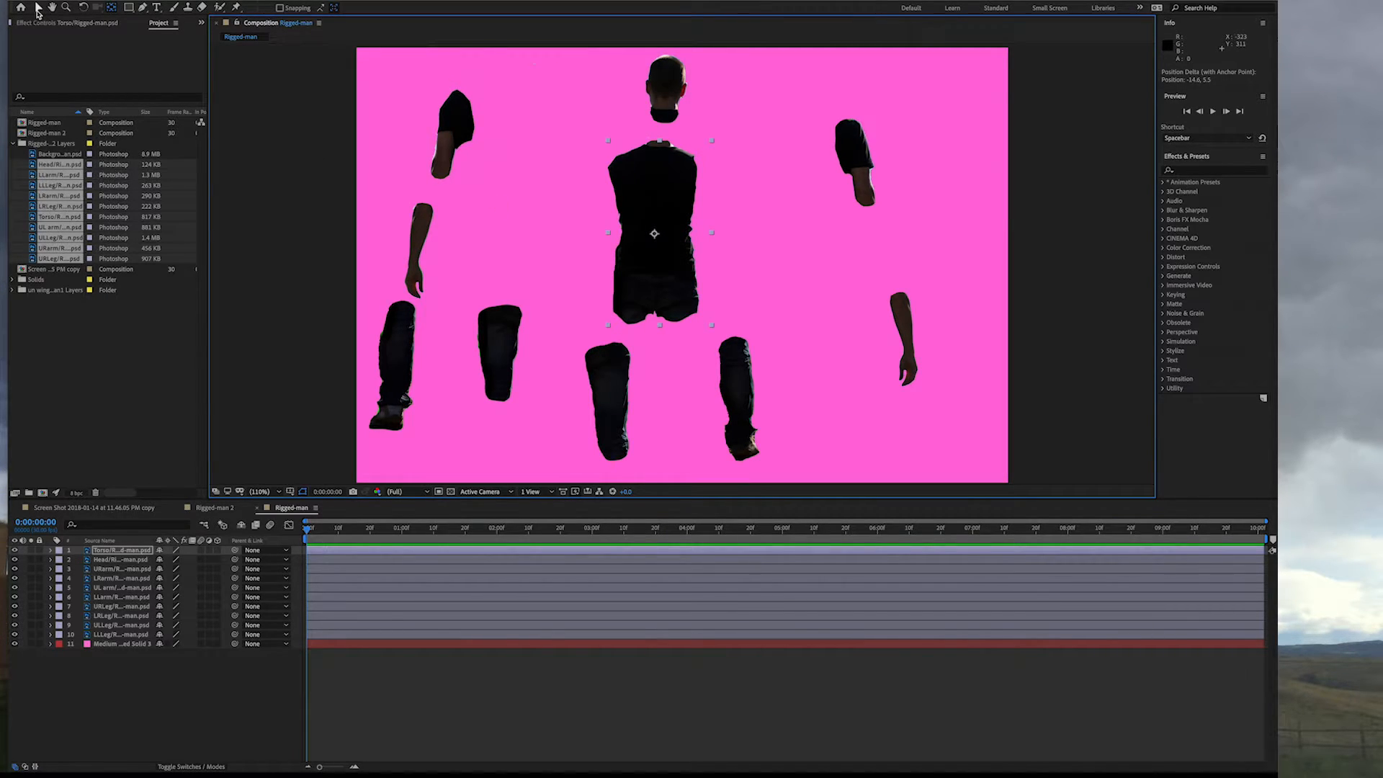
{"action": "left_click", "coordinate": [82, 9]}
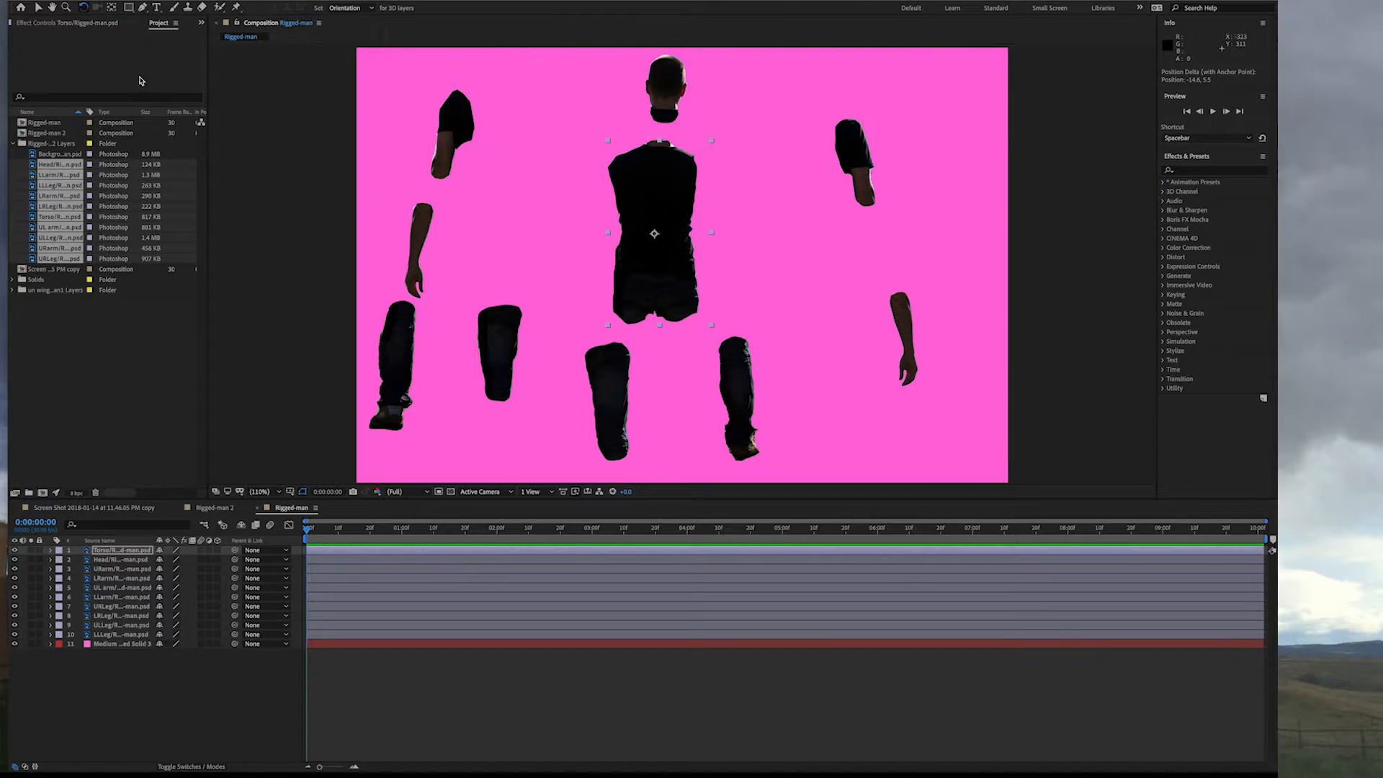
{"action": "mouse_move", "coordinate": [695, 306]}
{"action": "left_mouse_down"}
{"action": "mouse_move", "coordinate": [671, 316]}
{"action": "mouse_move", "coordinate": [690, 309]}
{"action": "left_mouse_up"}
Step: Move the torso's anchor point up to the upper back below the neck and rotate the torso to about -0.4°
{"action": "key", "text": "y"}
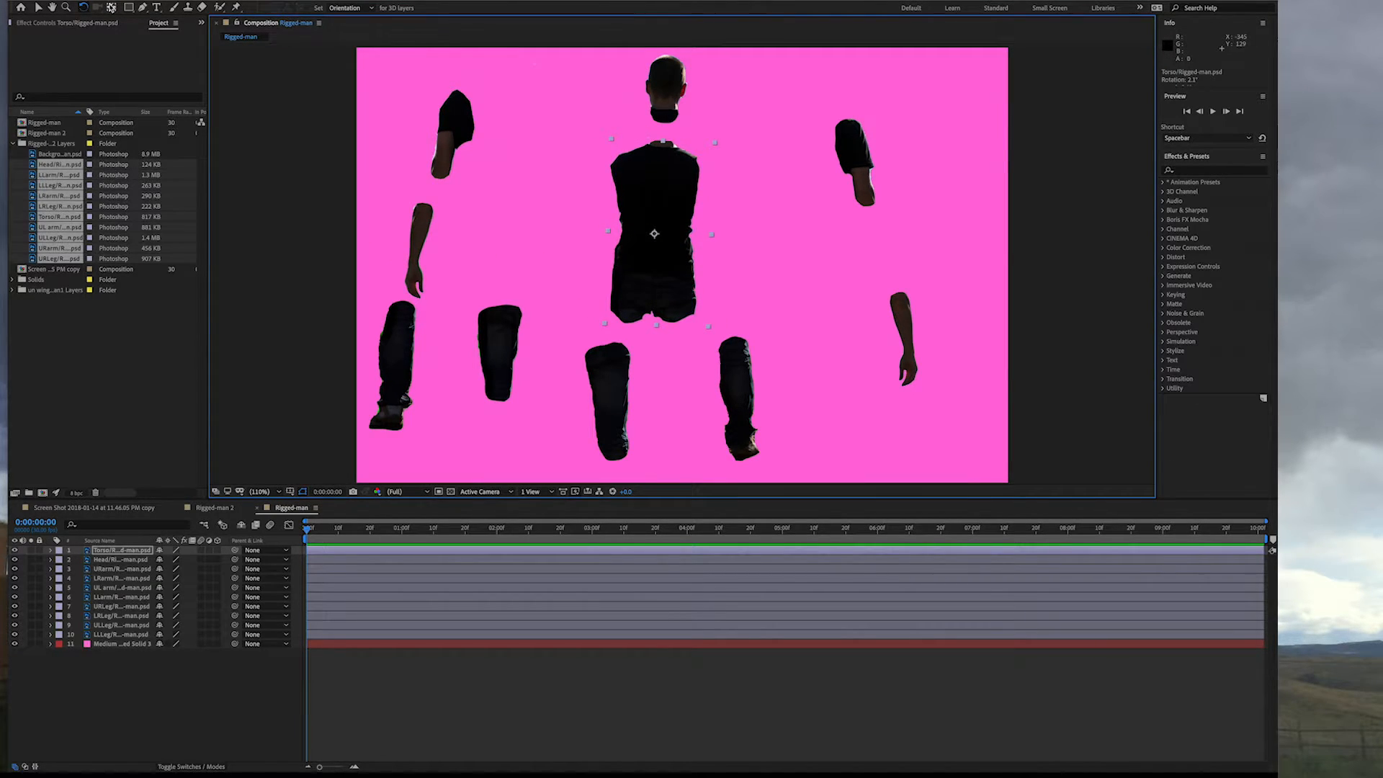
{"action": "left_click_drag", "start_coordinate": [653, 235], "coordinate": [660, 159]}
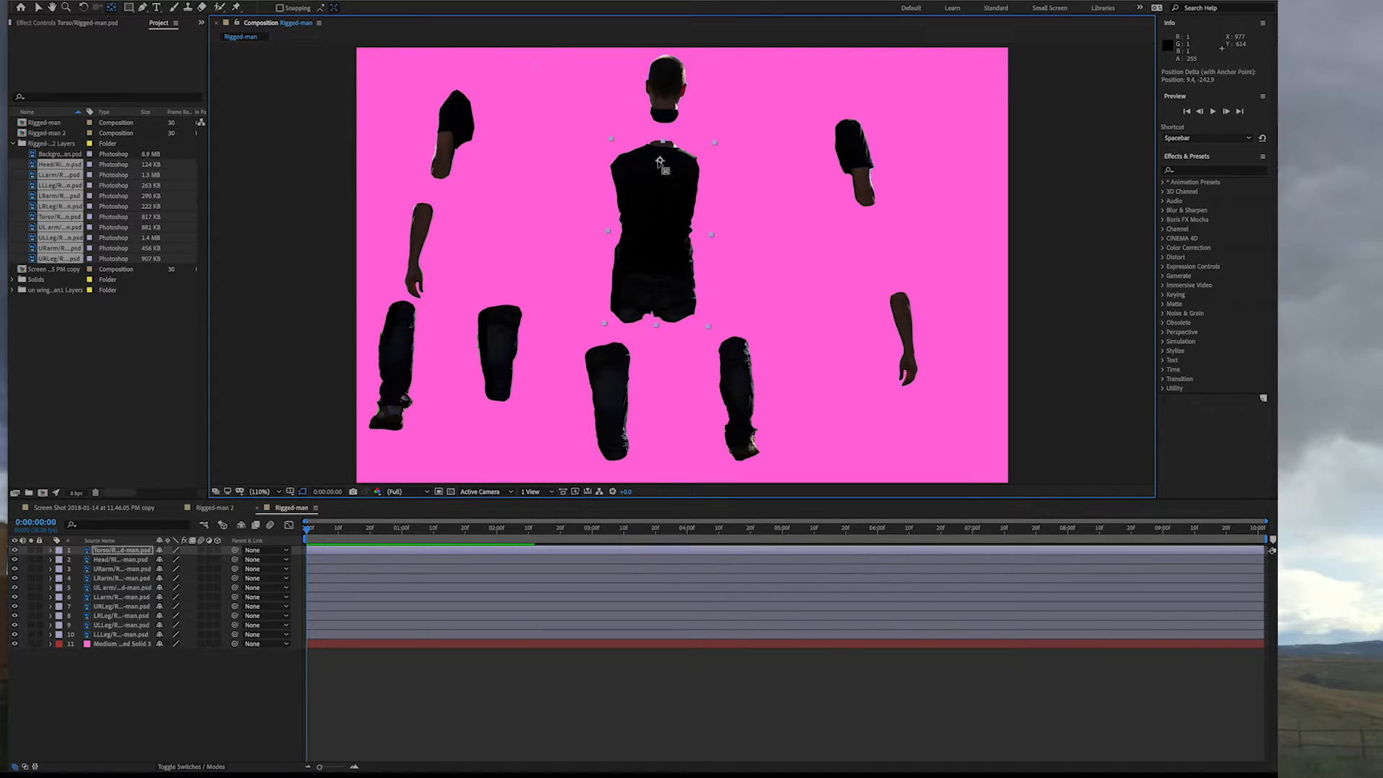
{"action": "left_click", "coordinate": [83, 9]}
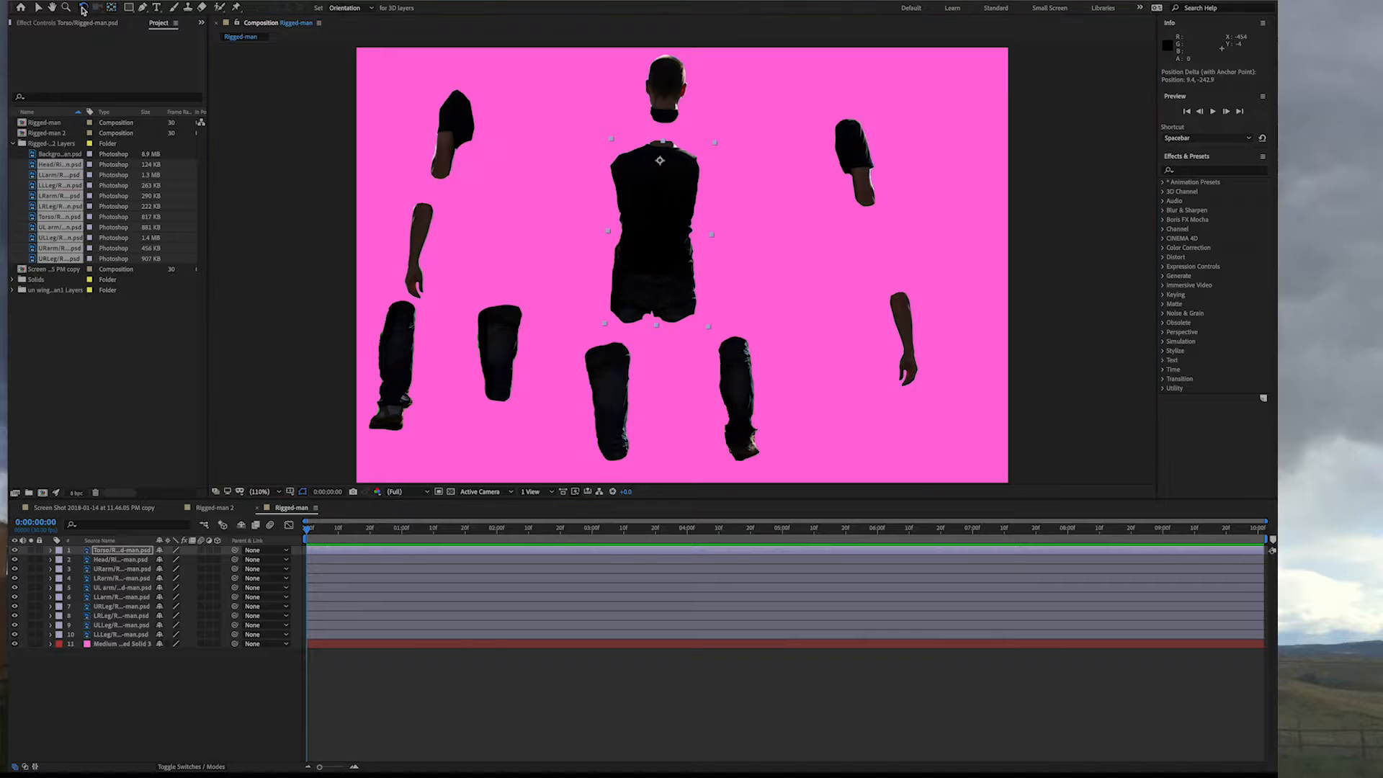
{"action": "mouse_move", "coordinate": [703, 333]}
{"action": "left_mouse_down"}
{"action": "mouse_move", "coordinate": [673, 337]}
{"action": "mouse_move", "coordinate": [717, 332]}
{"action": "left_mouse_up"}
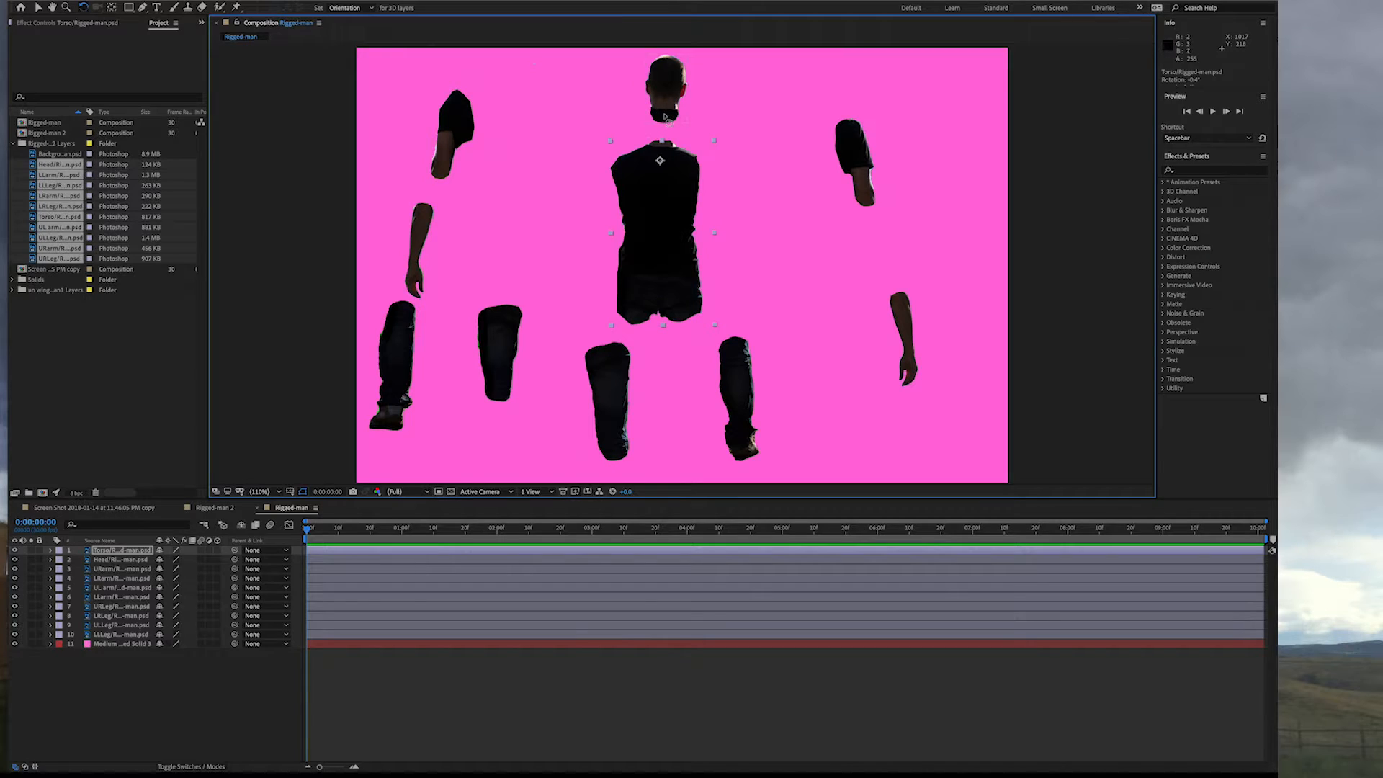
Step: Move the anchor points of the head to the neck, the upper right arm to the shoulder and the lower right arm to the elbow
{"action": "left_click", "coordinate": [111, 7]}
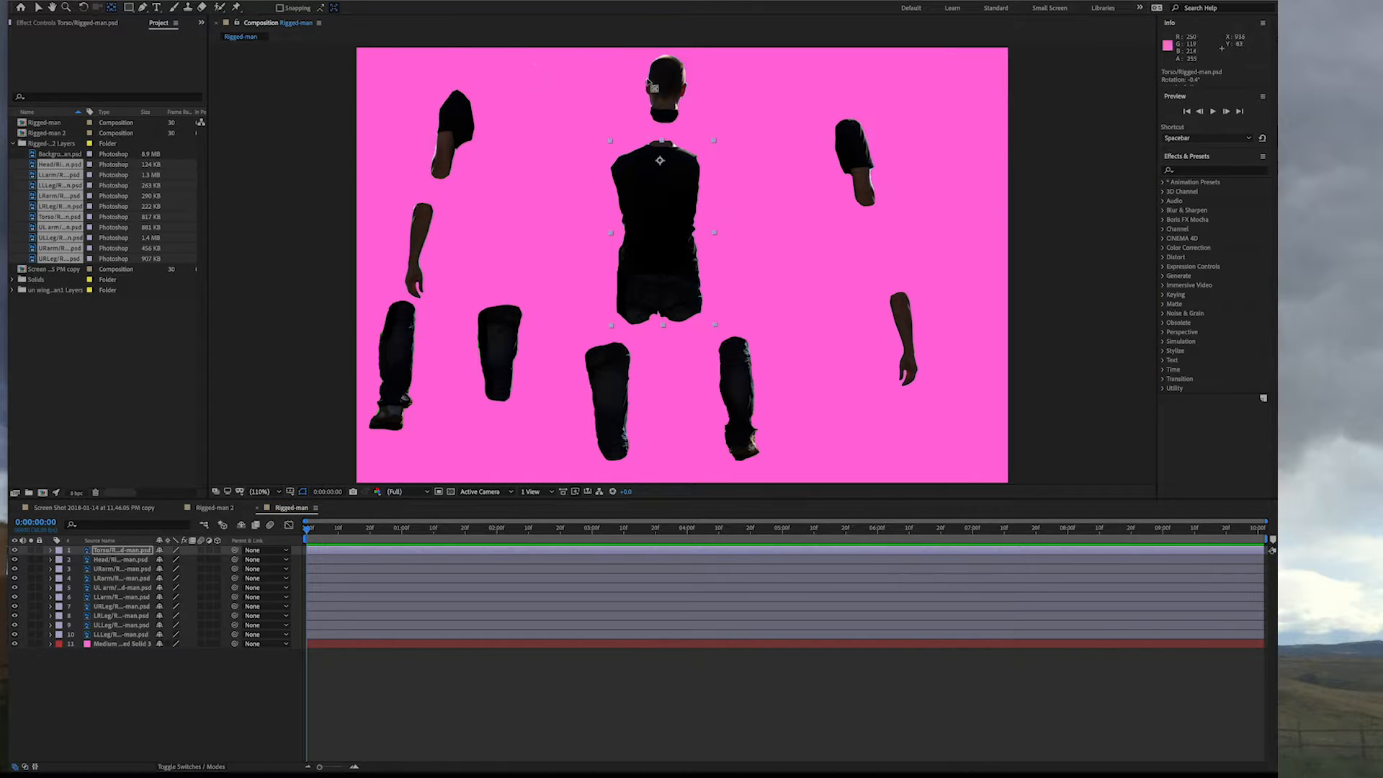
{"action": "left_click", "coordinate": [673, 82]}
{"action": "left_click_drag", "start_coordinate": [667, 87], "coordinate": [666, 116]}
{"action": "left_click", "coordinate": [856, 244]}
{"action": "left_click_drag", "start_coordinate": [856, 244], "coordinate": [850, 131]}
{"action": "left_click", "coordinate": [901, 305]}
{"action": "left_click_drag", "start_coordinate": [900, 272], "coordinate": [899, 303]}
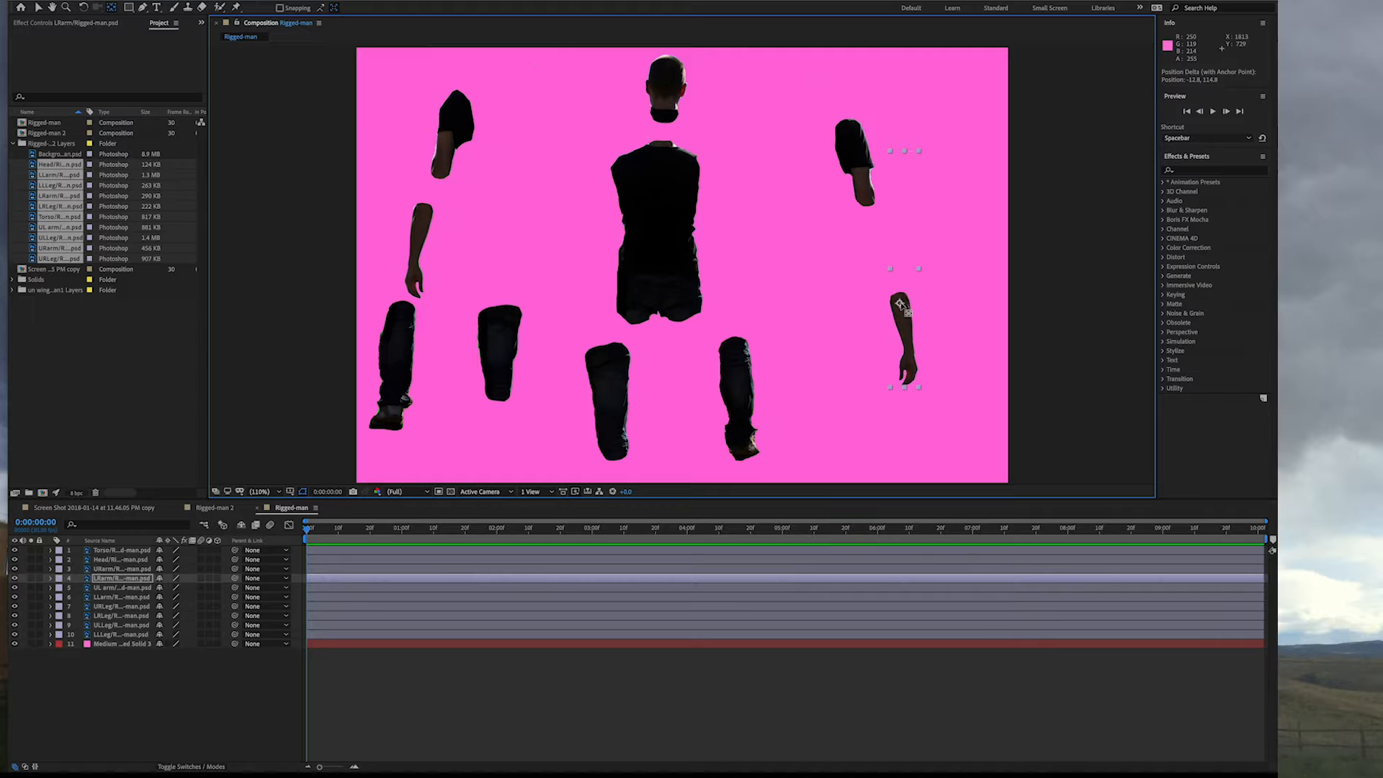
Step: Move the anchor points of the leg pieces to their upper ends, at the hip and knee joints
{"action": "left_click", "coordinate": [733, 381]}
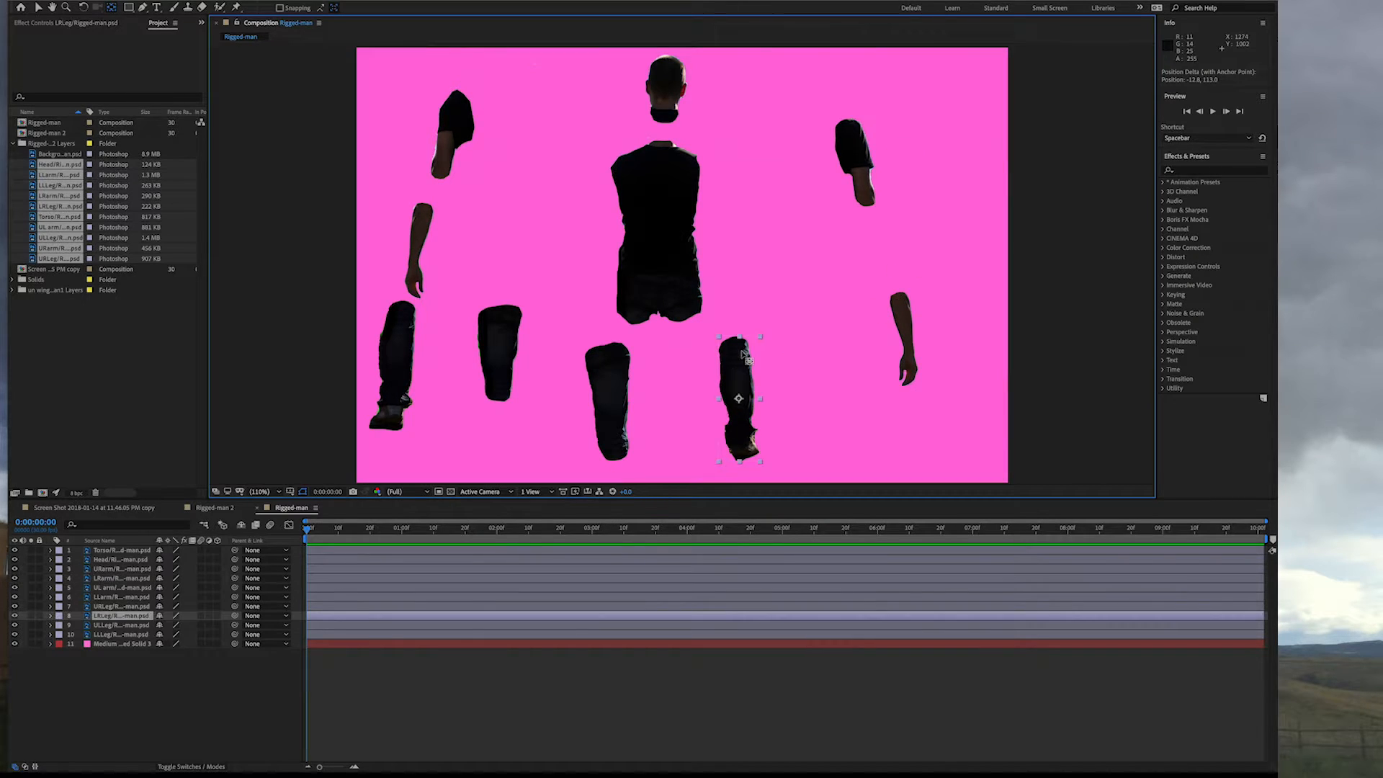
{"action": "left_click_drag", "start_coordinate": [738, 400], "coordinate": [736, 349]}
{"action": "left_click", "coordinate": [607, 389]}
{"action": "left_click_drag", "start_coordinate": [617, 299], "coordinate": [611, 358]}
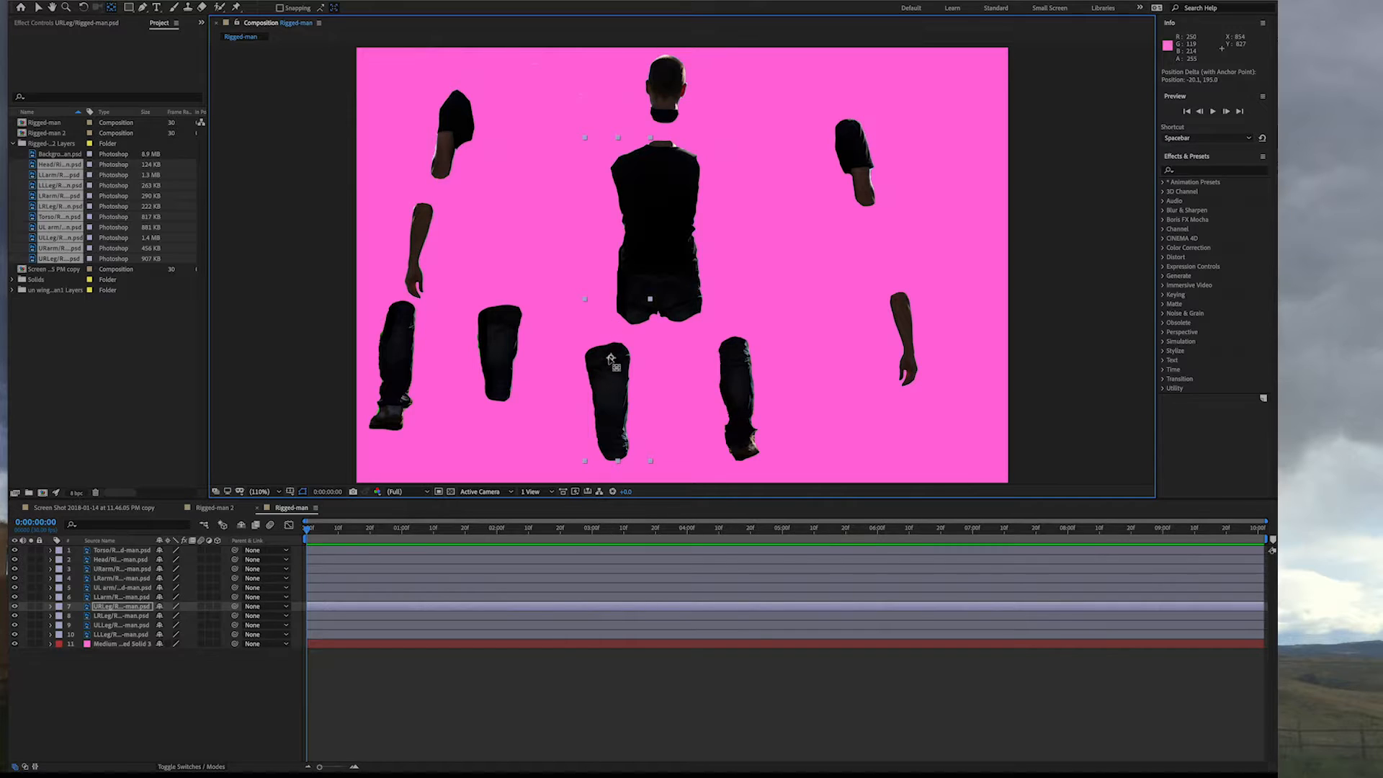
{"action": "left_click", "coordinate": [515, 353]}
{"action": "left_click", "coordinate": [390, 367]}
{"action": "left_click_drag", "start_coordinate": [392, 366], "coordinate": [404, 315]}
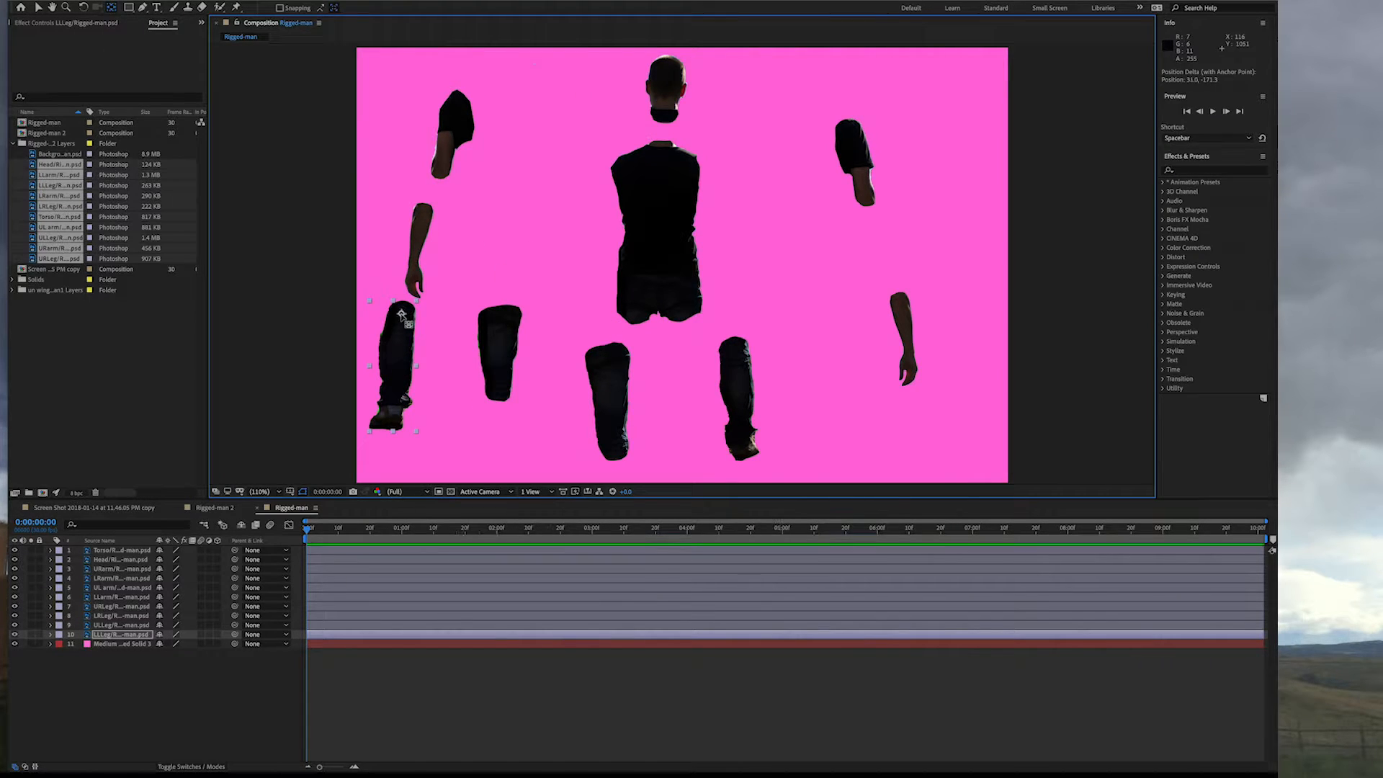
Step: Place the lower left arm's anchor point at the elbow and shift the arm piece inward, away from the lower left leg
{"action": "left_click", "coordinate": [423, 255]}
{"action": "left_click_drag", "start_coordinate": [471, 182], "coordinate": [424, 213]}
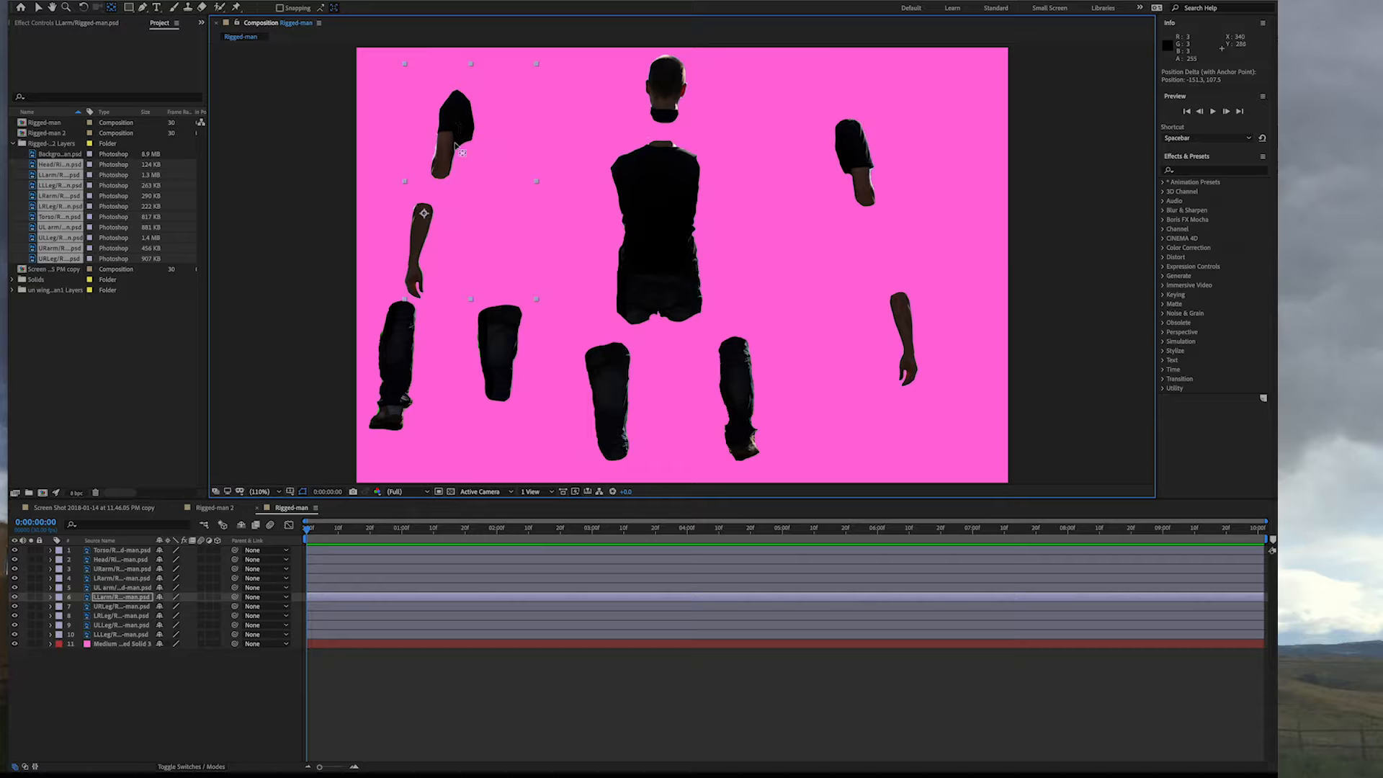
{"action": "key", "text": "v"}
{"action": "left_click_drag", "start_coordinate": [414, 237], "coordinate": [482, 240]}
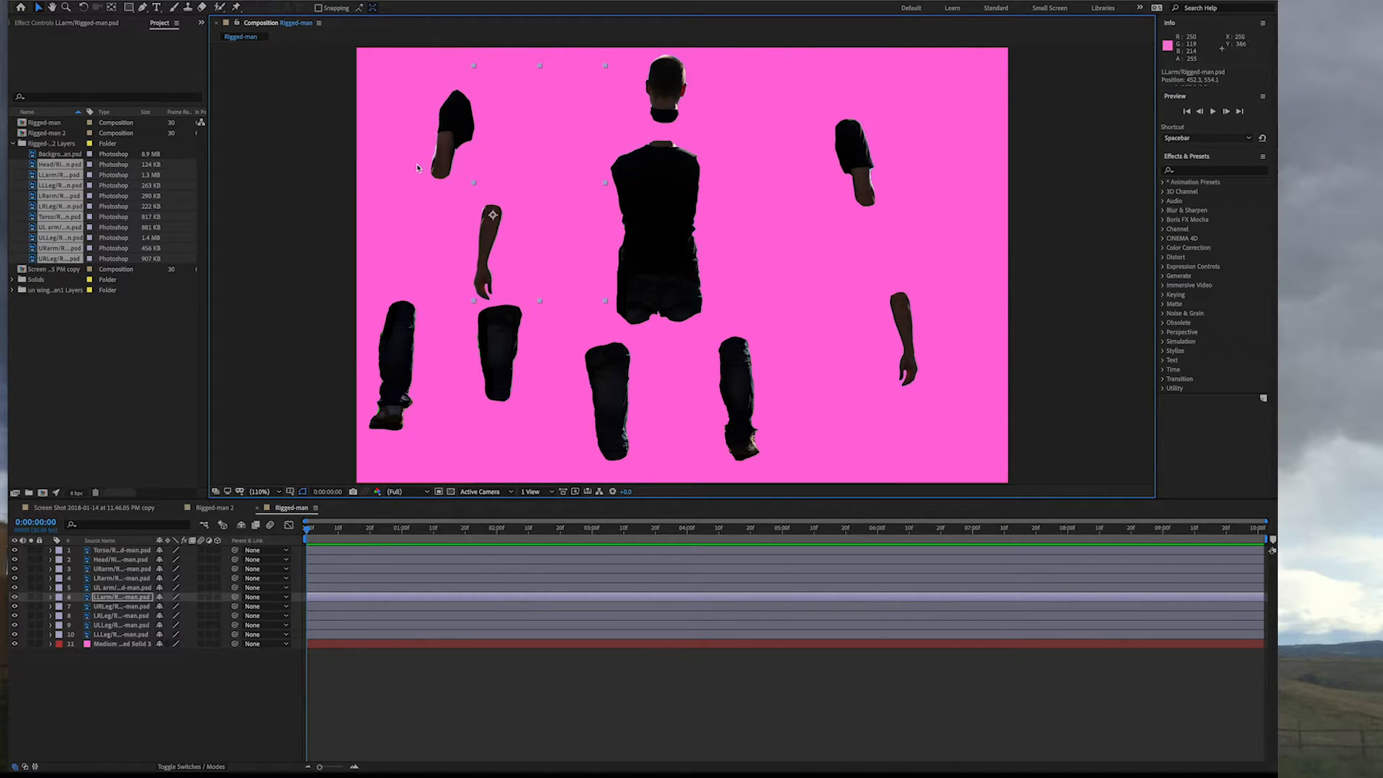
Step: Move the upper left arm's anchor point to the shoulder and rotate the arm by about 1°
{"action": "left_click", "coordinate": [443, 153]}
{"action": "key", "text": "y"}
{"action": "left_click_drag", "start_coordinate": [473, 106], "coordinate": [456, 103]}
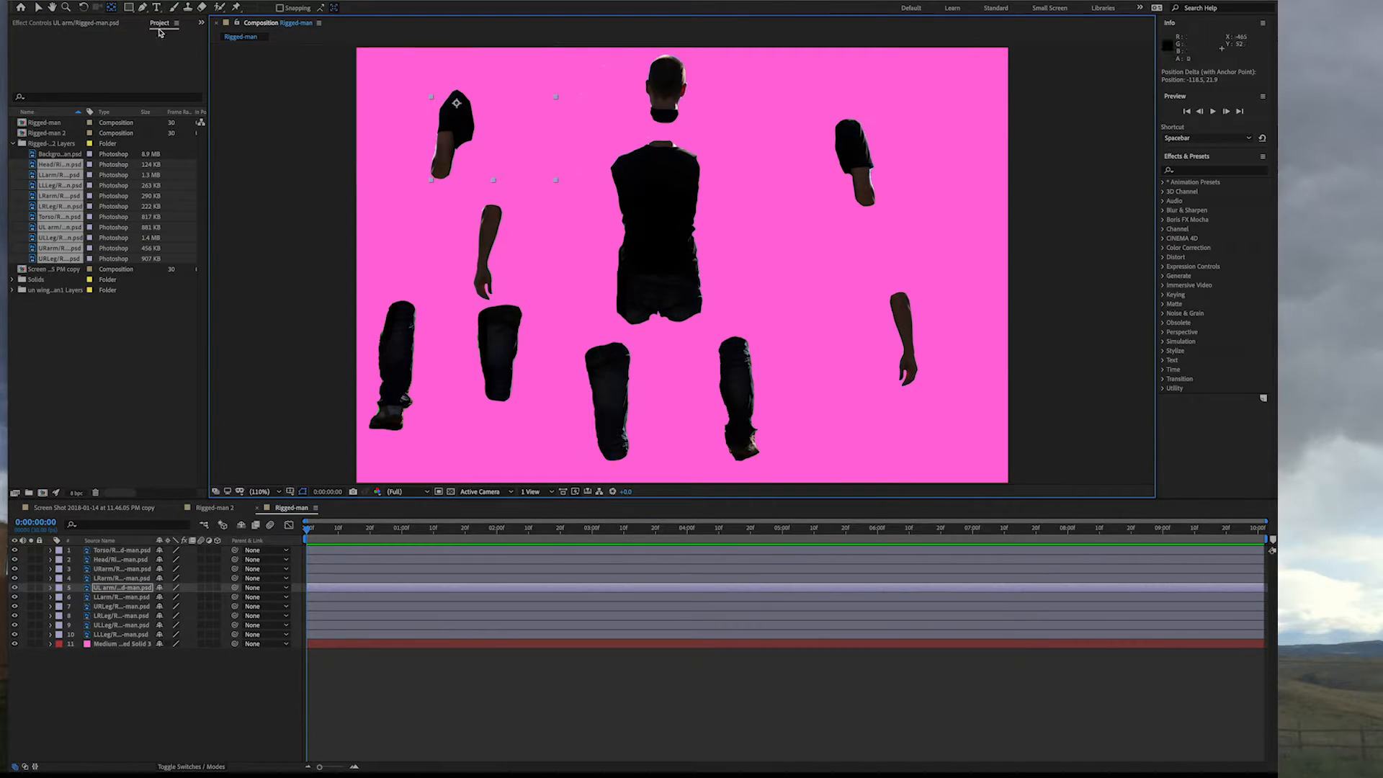
{"action": "left_click", "coordinate": [84, 7]}
{"action": "left_click_drag", "start_coordinate": [435, 185], "coordinate": [431, 193]}
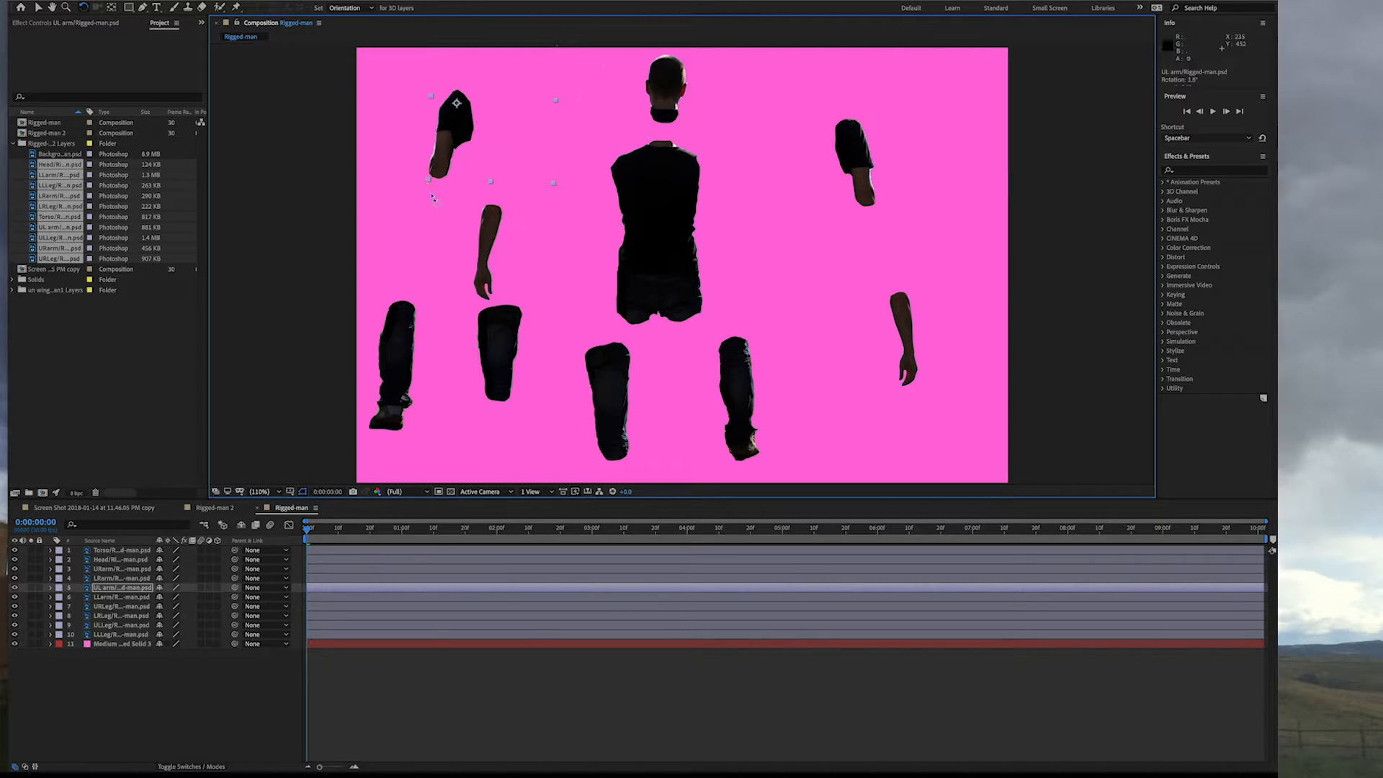
Step: Rotate the lower left arm by about 3.5° around its elbow and deselect it
{"action": "left_click", "coordinate": [485, 272]}
{"action": "mouse_move", "coordinate": [607, 303]}
{"action": "left_mouse_down"}
{"action": "mouse_move", "coordinate": [597, 311]}
{"action": "mouse_move", "coordinate": [614, 309]}
{"action": "left_mouse_up"}
{"action": "left_click", "coordinate": [748, 322]}
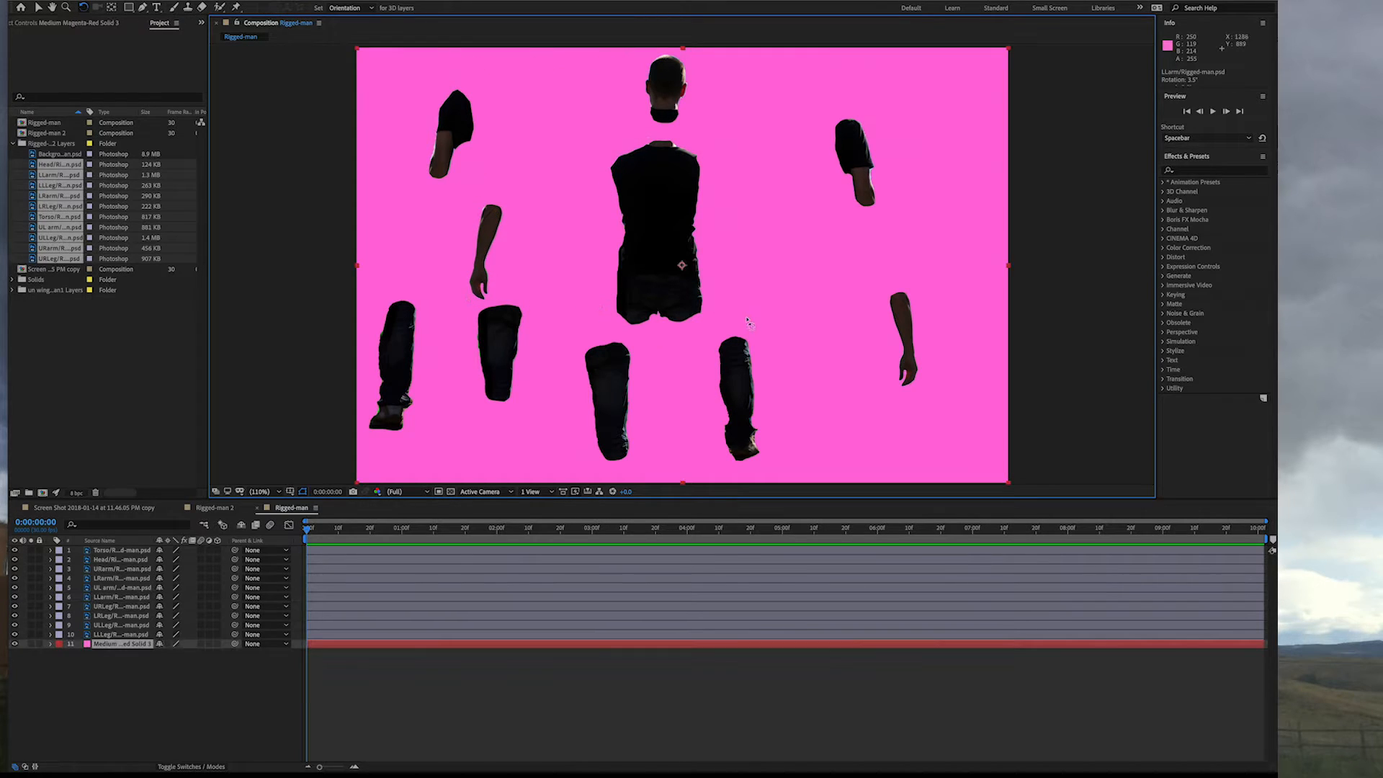
Step: Move the torso up to the neck and attach the upper and lower right arm pieces at the right shoulder and elbow
{"action": "left_click", "coordinate": [38, 8]}
{"action": "left_click_drag", "start_coordinate": [660, 80], "coordinate": [662, 80]}
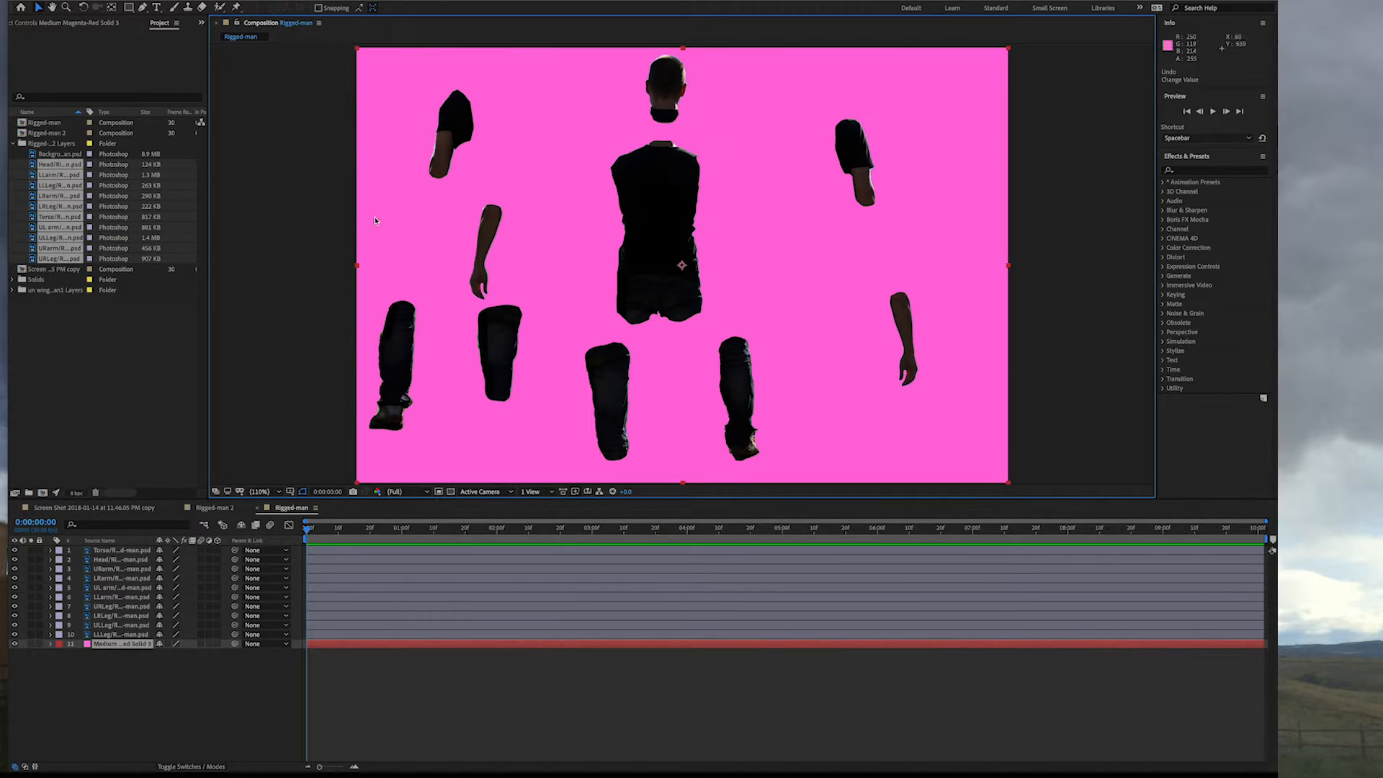
{"action": "left_click", "coordinate": [666, 237]}
{"action": "left_click_drag", "start_coordinate": [665, 237], "coordinate": [667, 198]}
{"action": "left_click_drag", "start_coordinate": [858, 165], "coordinate": [723, 171]}
{"action": "left_click_drag", "start_coordinate": [841, 301], "coordinate": [722, 221]}
Step: Attach the upper legs at the hips and the lower legs at the knees to form both legs below the torso
{"action": "left_click_drag", "start_coordinate": [607, 400], "coordinate": [684, 326]}
{"action": "left_click_drag", "start_coordinate": [742, 377], "coordinate": [695, 384]}
{"action": "left_click_drag", "start_coordinate": [499, 346], "coordinate": [639, 282]}
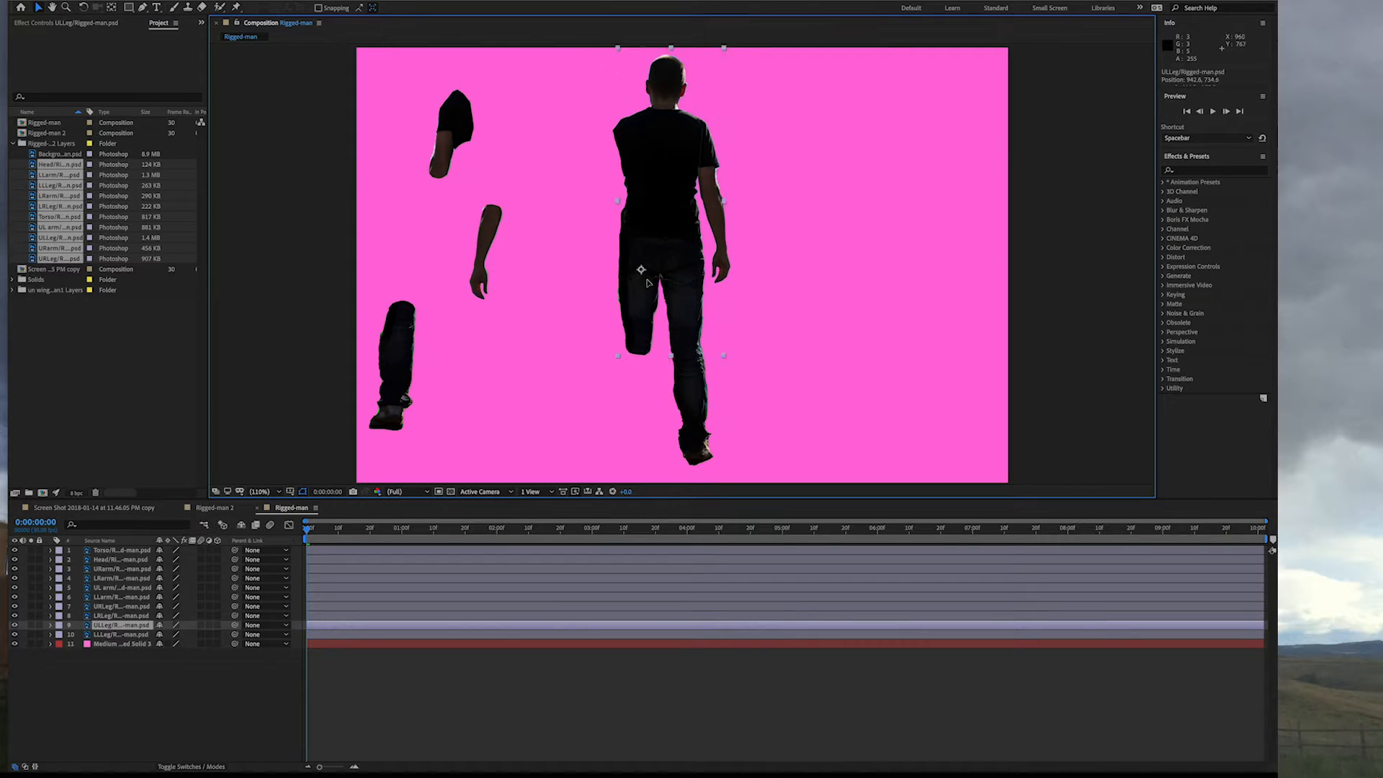
{"action": "left_click_drag", "start_coordinate": [395, 342], "coordinate": [633, 360]}
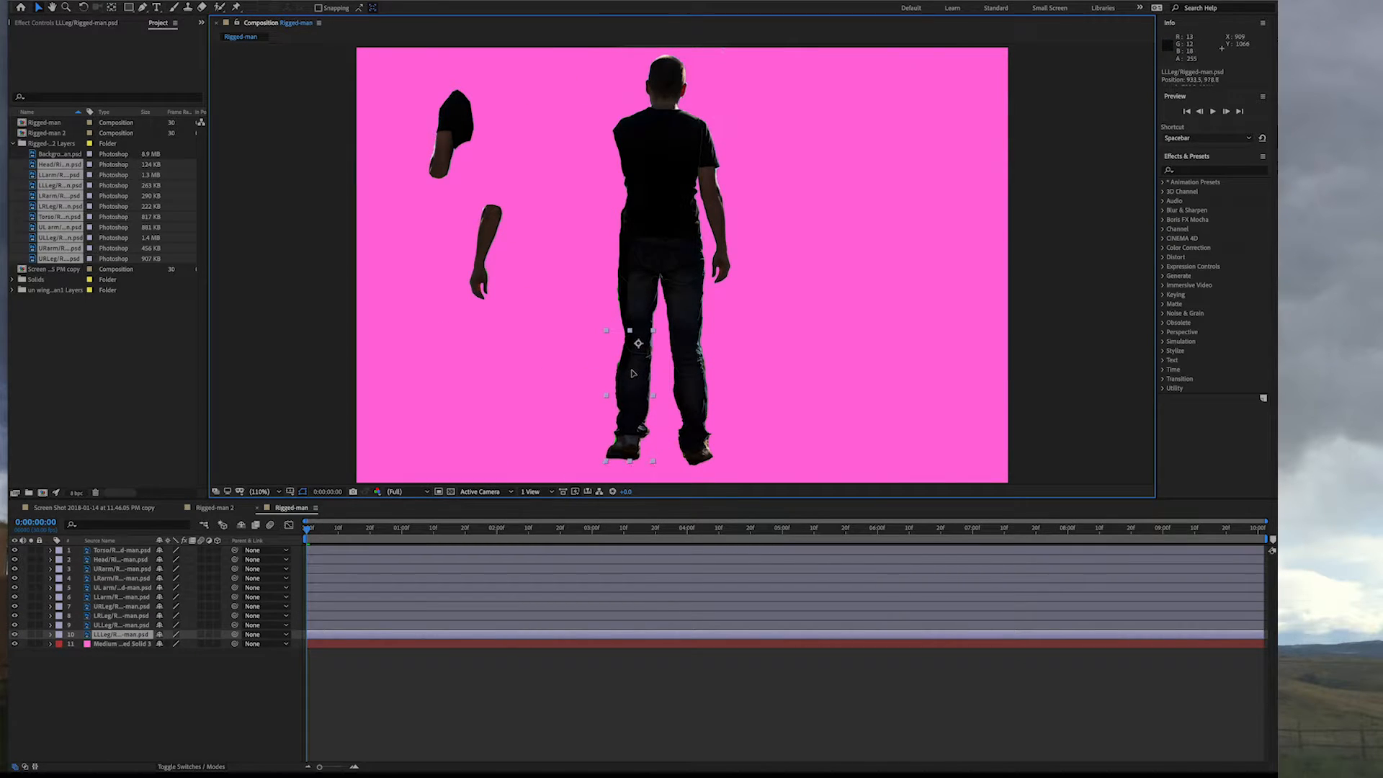
Step: Place the upper left arm at the left shoulder and join the lower left arm to it at the elbow
{"action": "left_click_drag", "start_coordinate": [457, 123], "coordinate": [616, 160]}
{"action": "left_click_drag", "start_coordinate": [496, 223], "coordinate": [598, 219]}
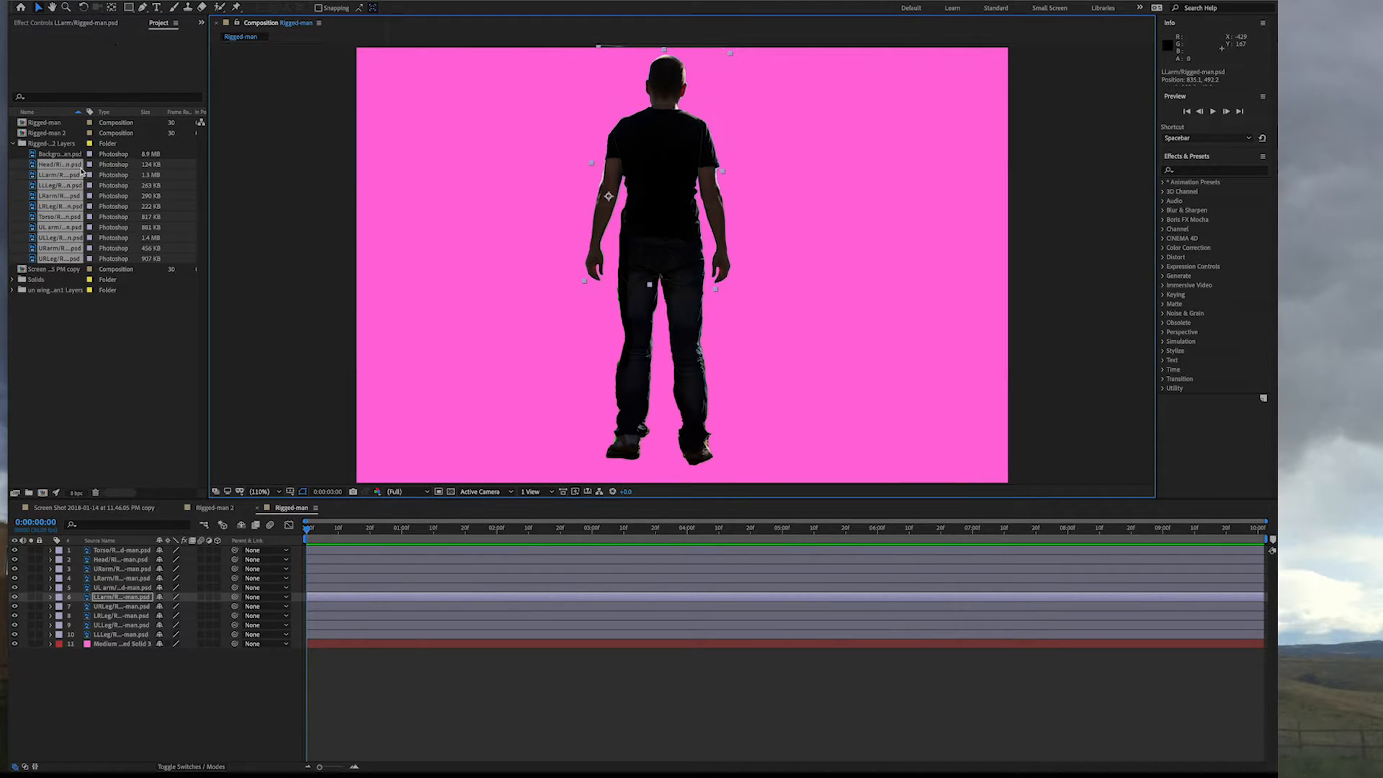
{"action": "left_click", "coordinate": [629, 204]}
{"action": "left_click_drag", "start_coordinate": [656, 213], "coordinate": [656, 211]}
{"action": "key", "text": "super+z"}
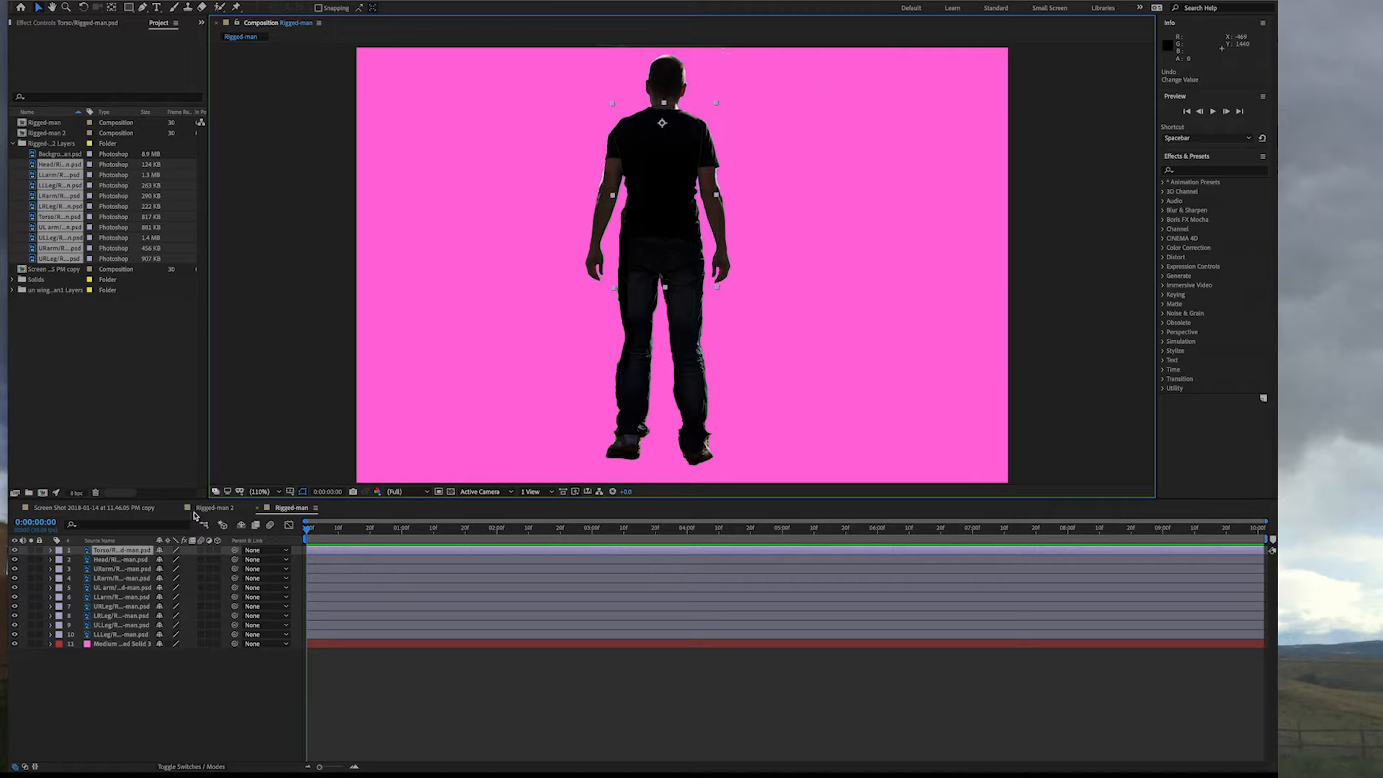
Step: Parent the head layer to the torso layer and move the torso slightly to test the link
{"action": "left_click", "coordinate": [140, 563]}
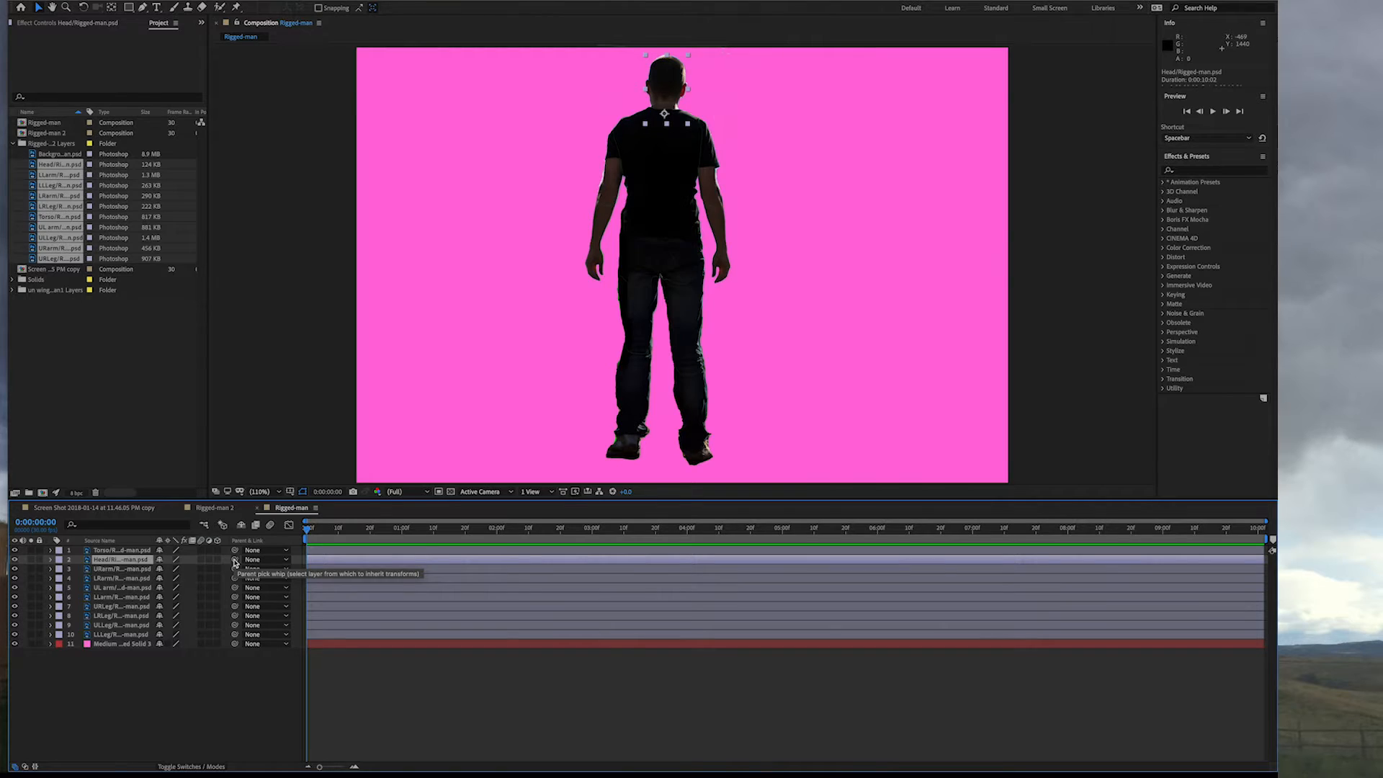
{"action": "left_click_drag", "start_coordinate": [216, 562], "coordinate": [121, 552]}
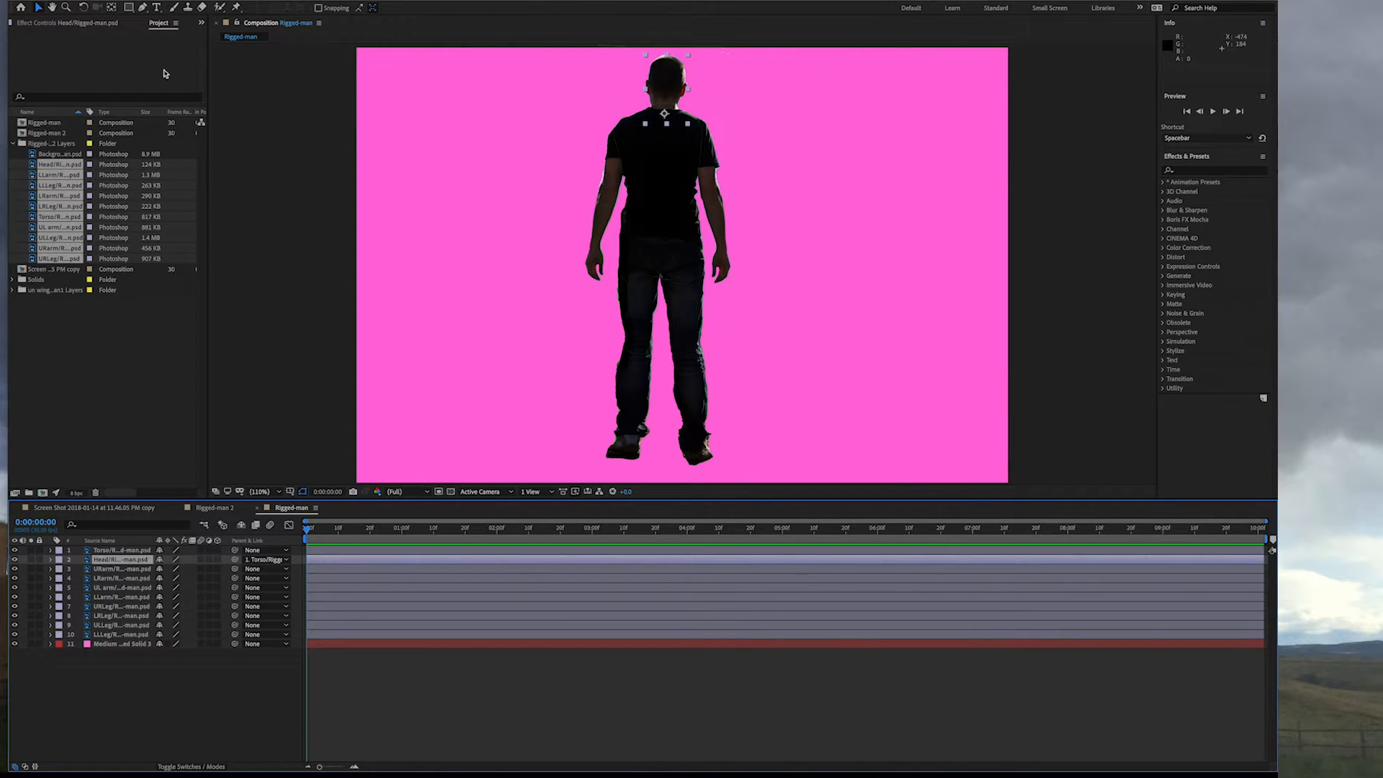
{"action": "left_click", "coordinate": [668, 195]}
{"action": "left_click_drag", "start_coordinate": [669, 195], "coordinate": [669, 198]}
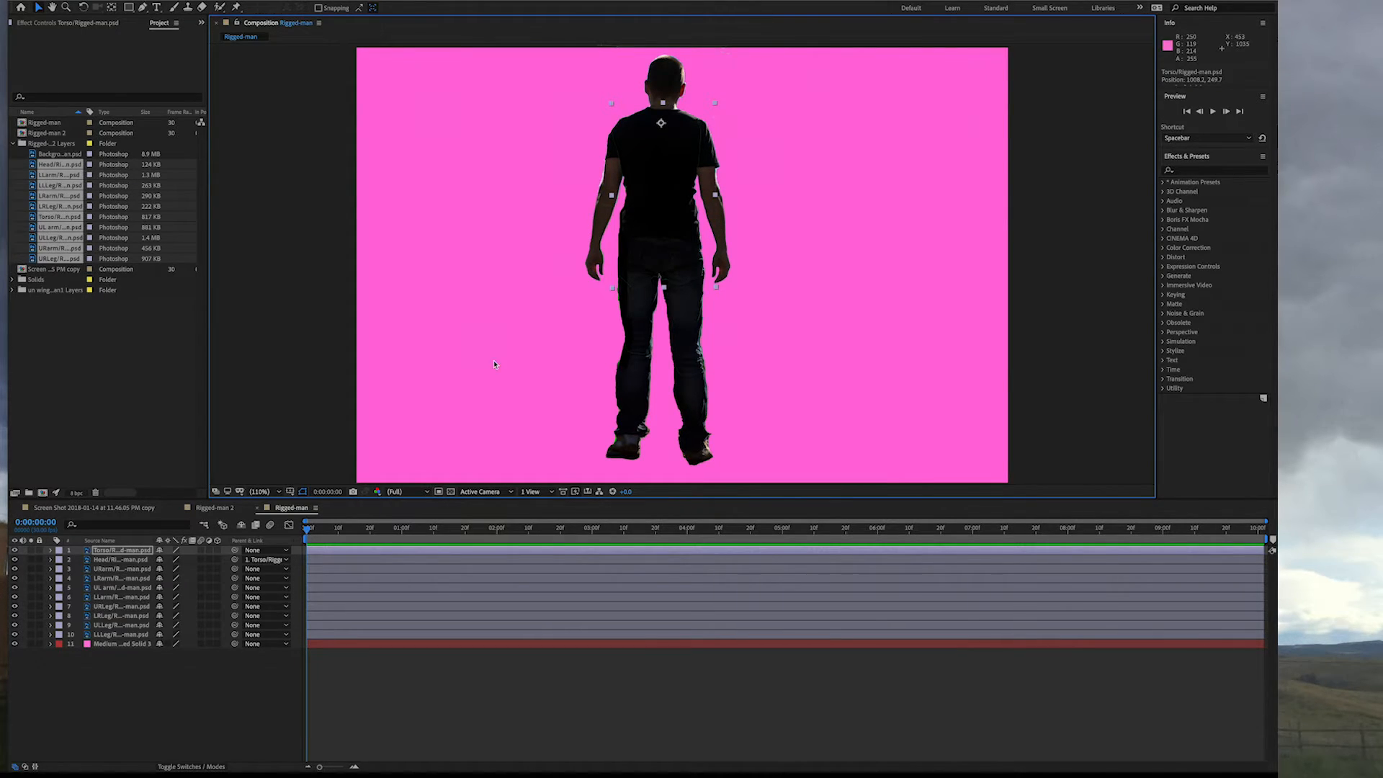
Step: Parent the upper right arm, upper left arm, upper right leg and upper left leg layers to the torso
{"action": "left_click", "coordinate": [123, 569]}
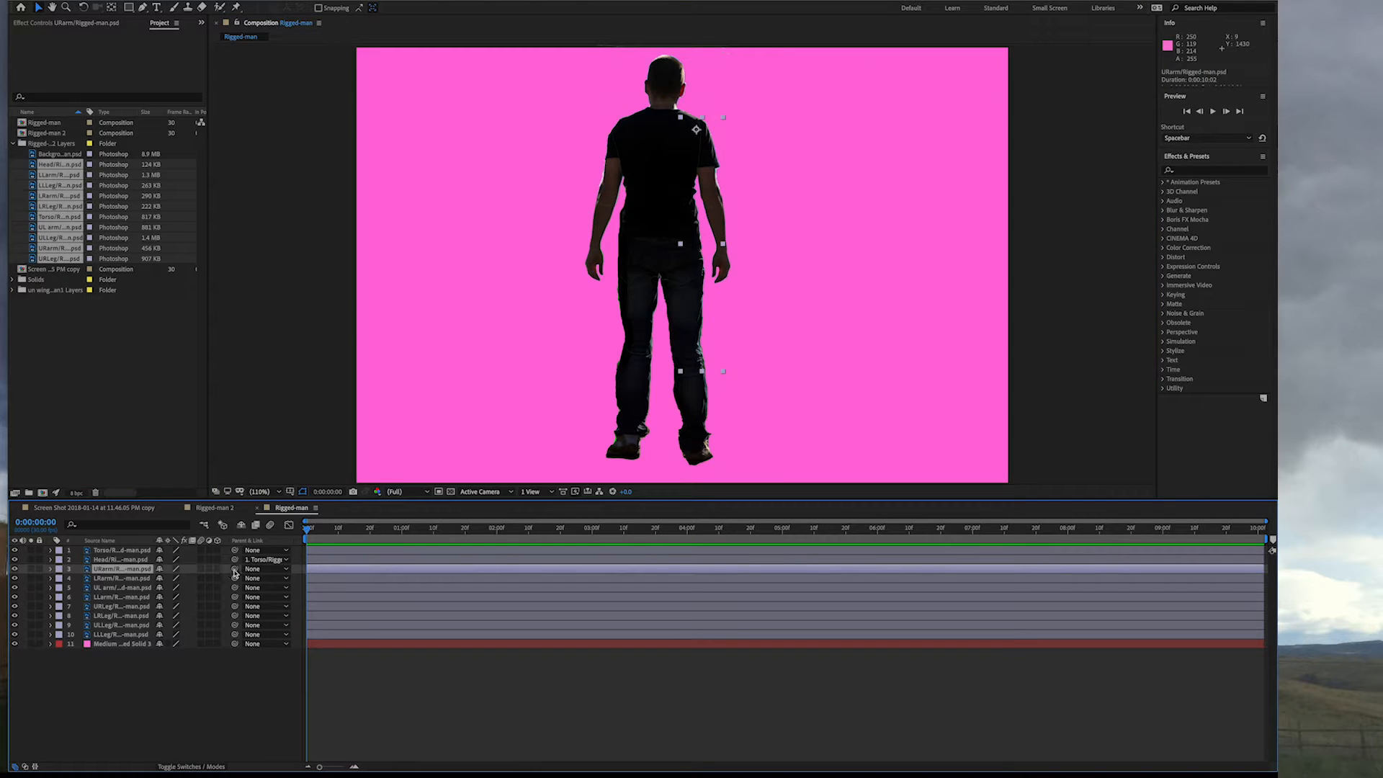
{"action": "left_click_drag", "start_coordinate": [234, 569], "coordinate": [136, 555]}
{"action": "left_click_drag", "start_coordinate": [235, 590], "coordinate": [137, 555]}
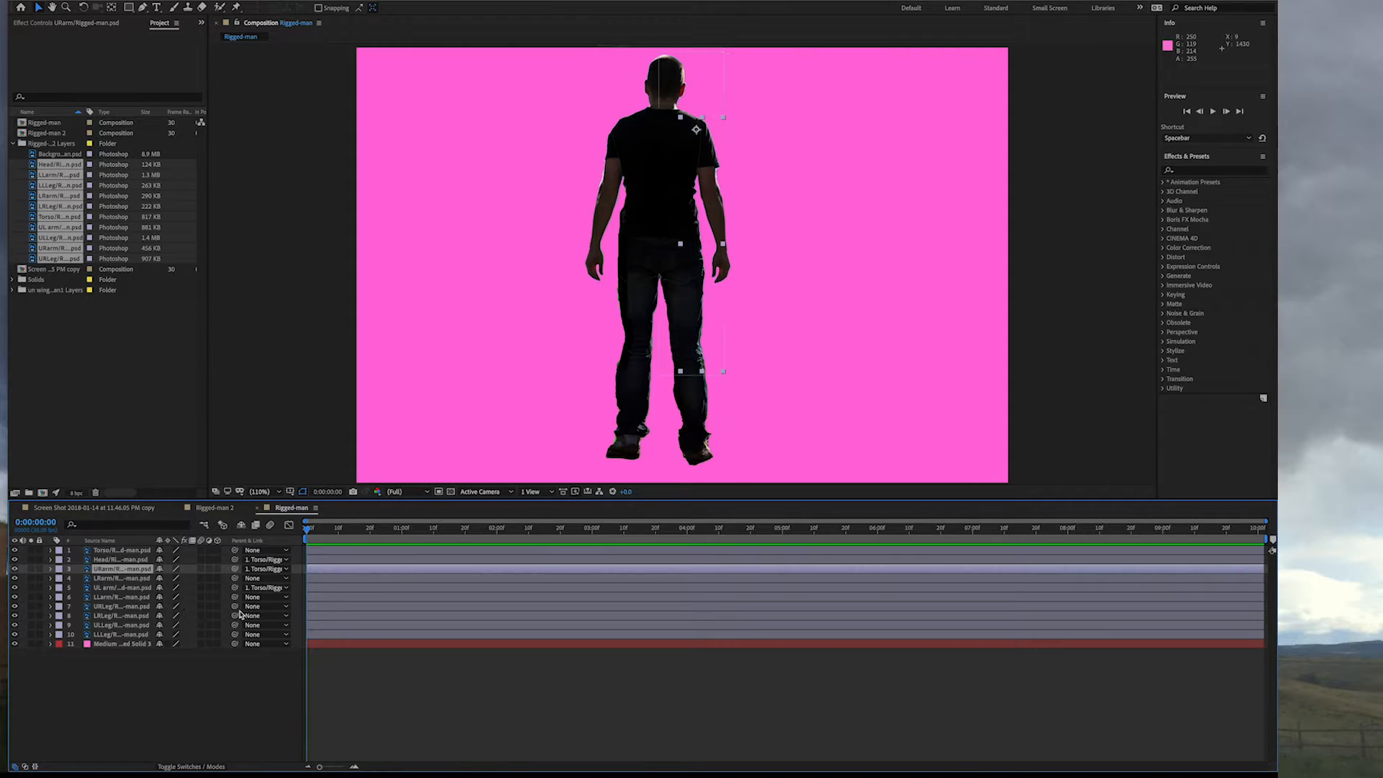
{"action": "left_click_drag", "start_coordinate": [235, 611], "coordinate": [115, 552]}
{"action": "left_click", "coordinate": [128, 625]}
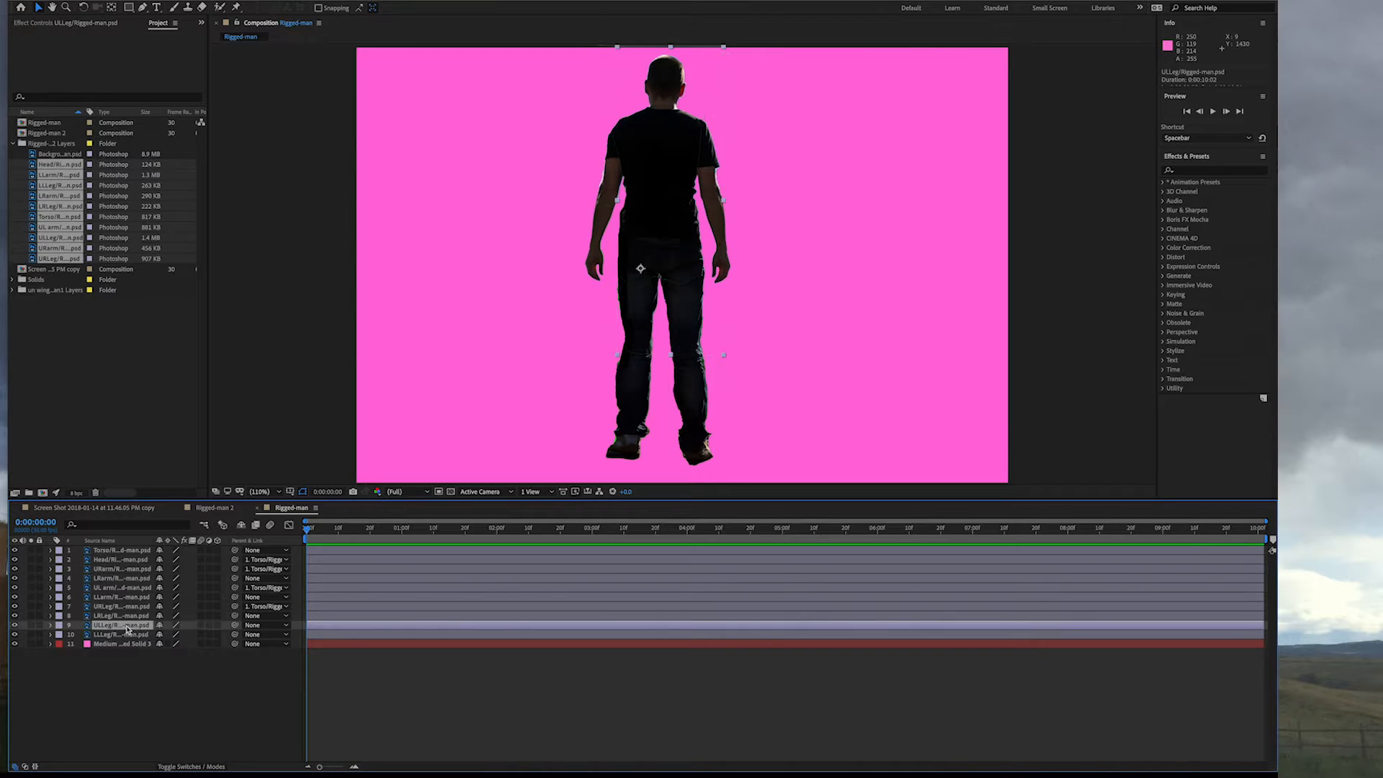
{"action": "left_click_drag", "start_coordinate": [235, 628], "coordinate": [119, 552]}
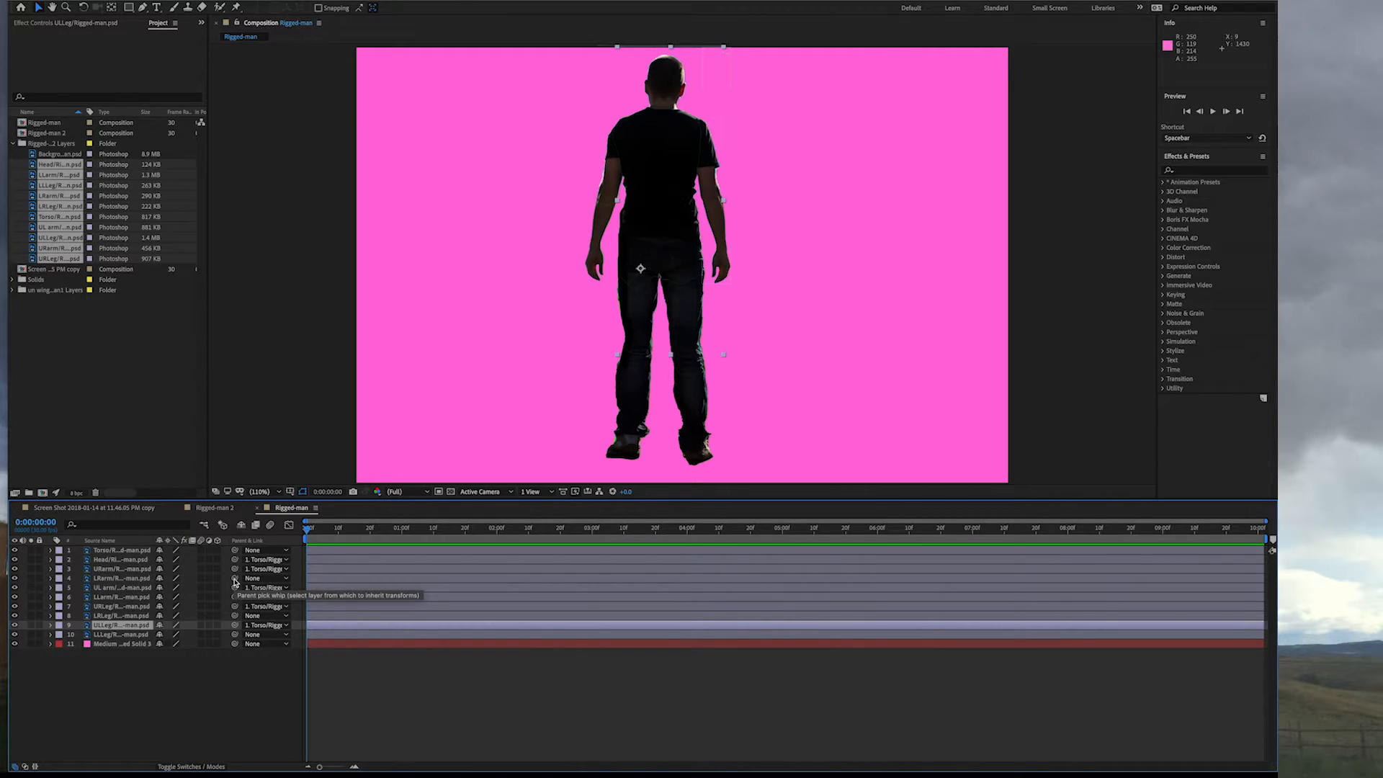
Step: Parent the lower right arm to the upper right arm and test the joints by rotating the upper arm about 3° inward and the forearm outward
{"action": "left_click_drag", "start_coordinate": [235, 578], "coordinate": [137, 574]}
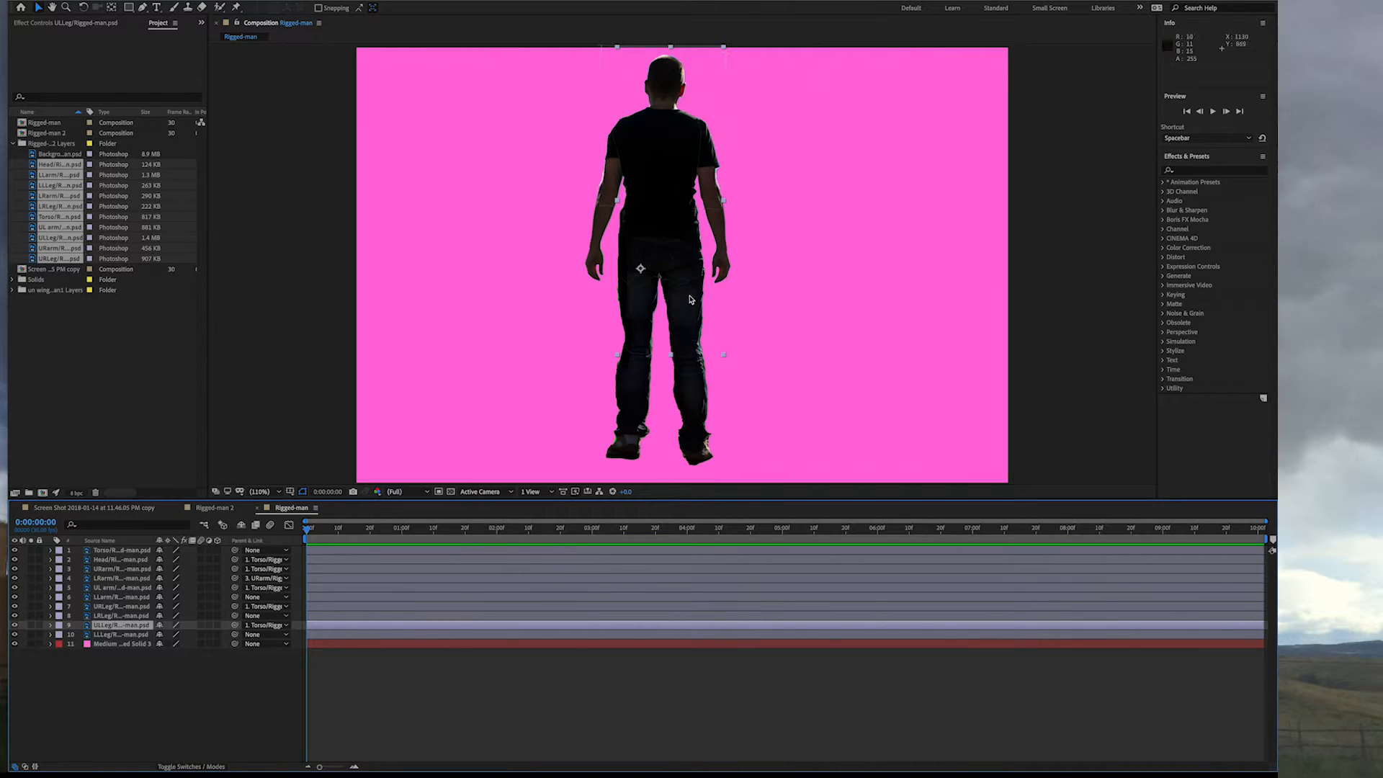
{"action": "left_click", "coordinate": [706, 159]}
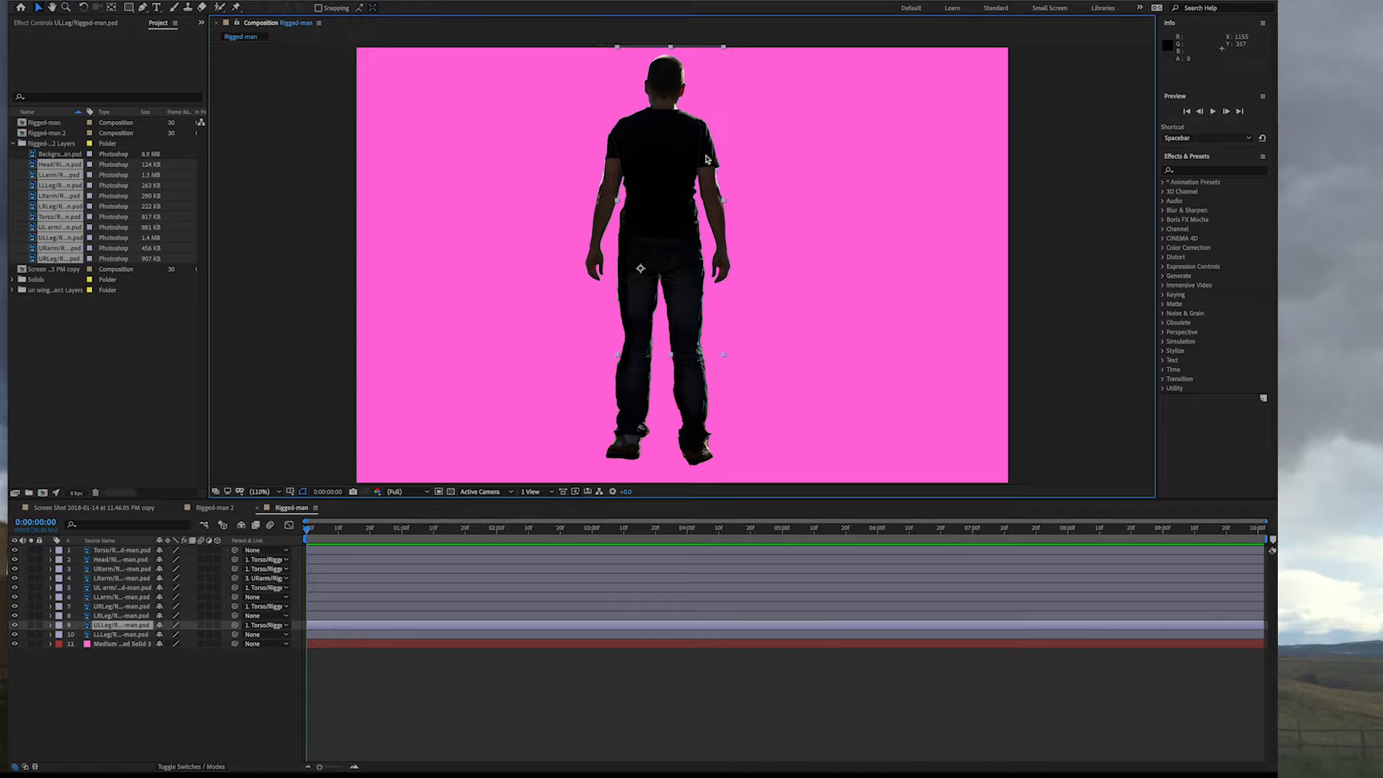
{"action": "left_click", "coordinate": [109, 570]}
{"action": "left_click", "coordinate": [82, 8]}
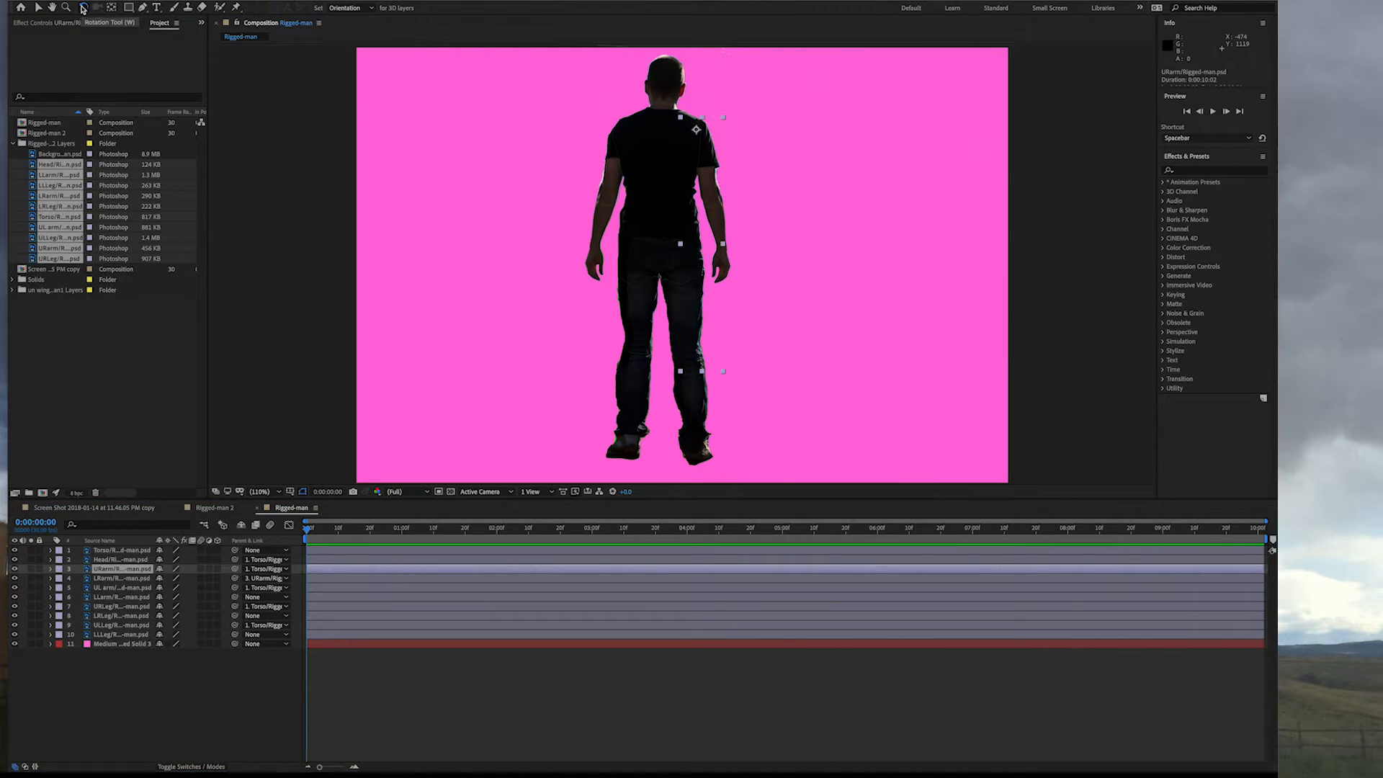
{"action": "left_click_drag", "start_coordinate": [714, 195], "coordinate": [716, 227]}
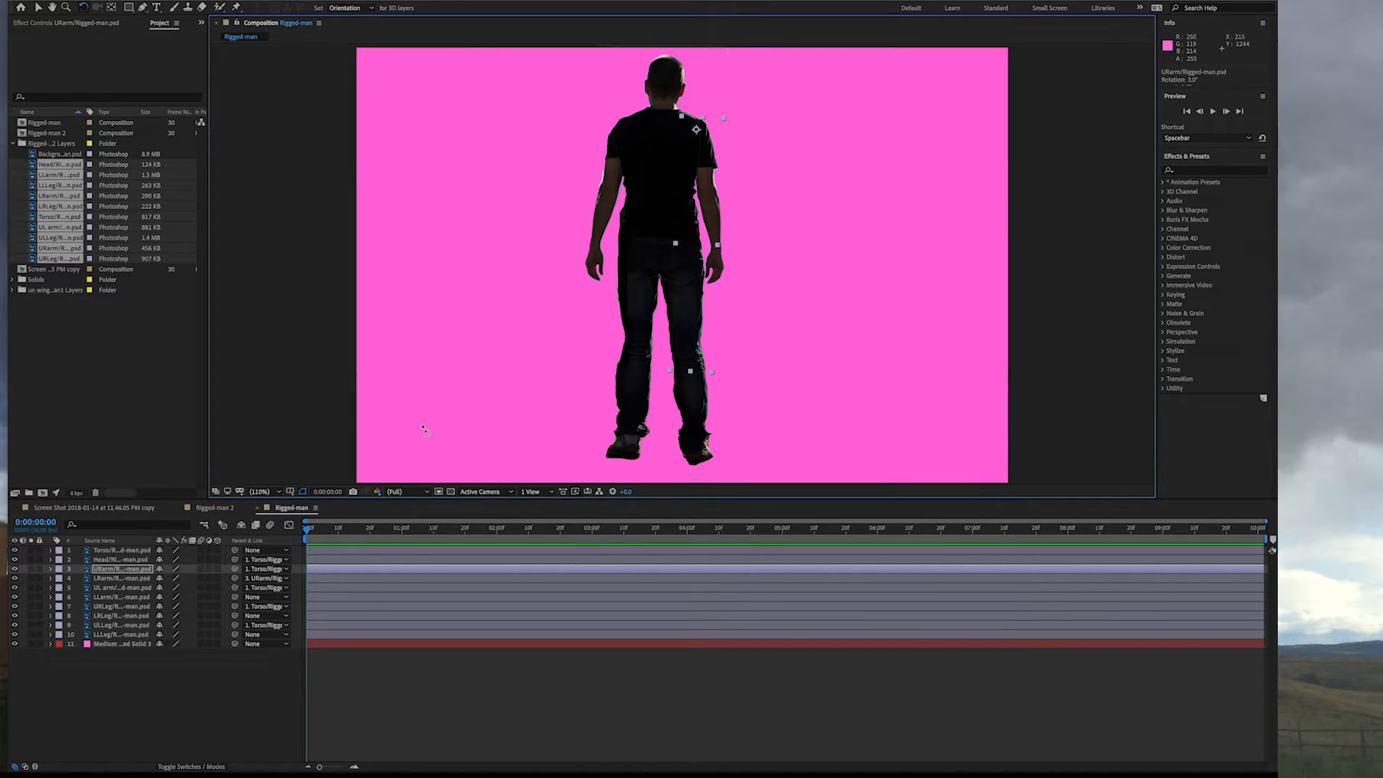
{"action": "left_click", "coordinate": [136, 579]}
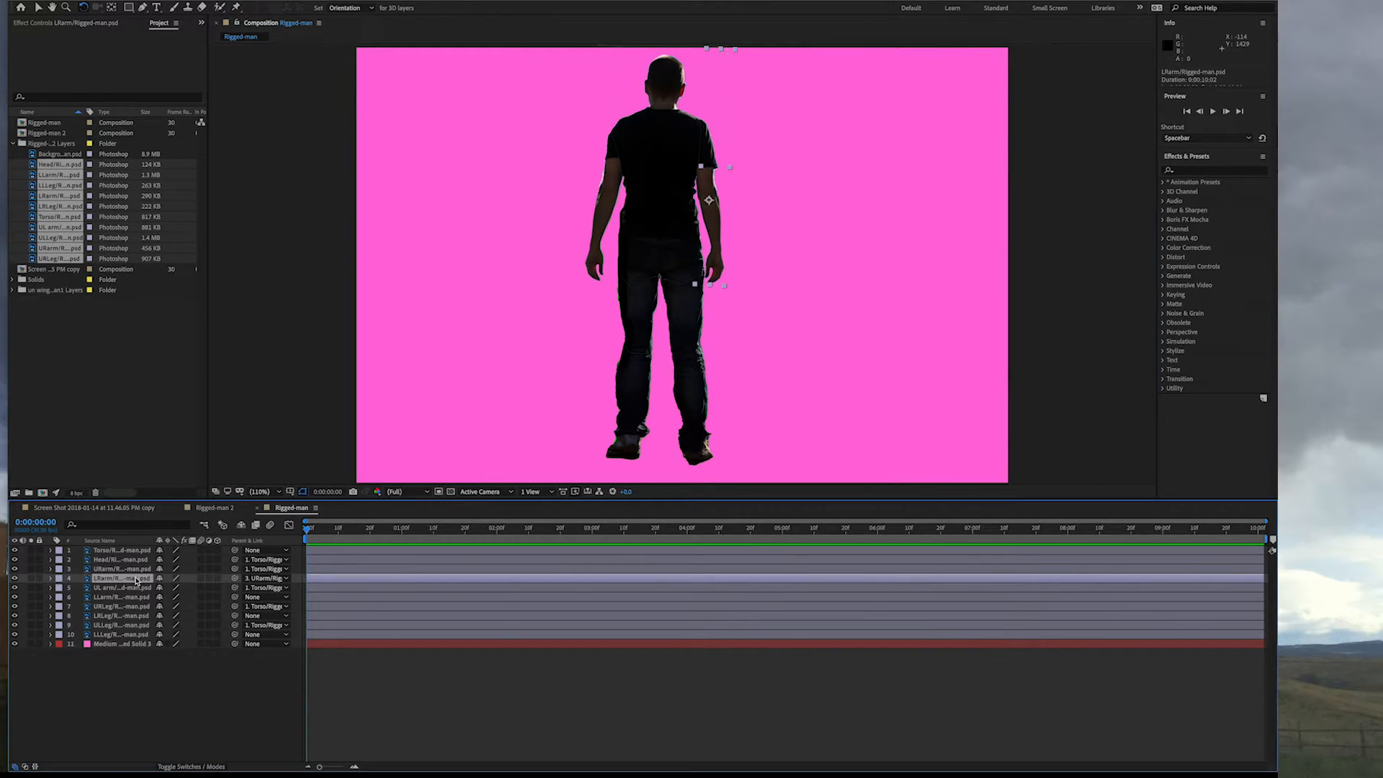
{"action": "mouse_move", "coordinate": [711, 272]}
{"action": "left_mouse_down"}
{"action": "mouse_move", "coordinate": [743, 239]}
{"action": "mouse_move", "coordinate": [729, 264]}
{"action": "left_mouse_up"}
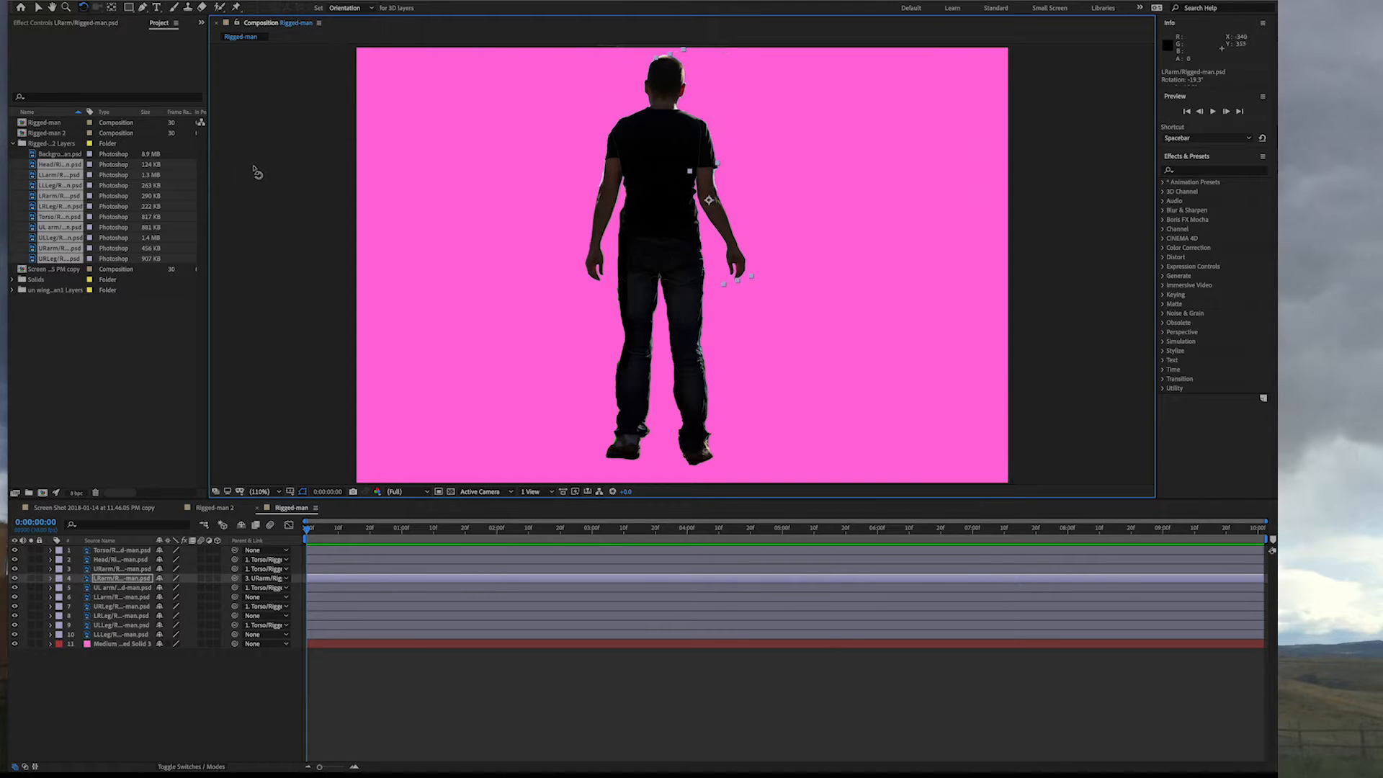
Step: Parent the lower left arm to the upper left arm and each lower leg to the upper leg on its side
{"action": "left_click", "coordinate": [108, 597]}
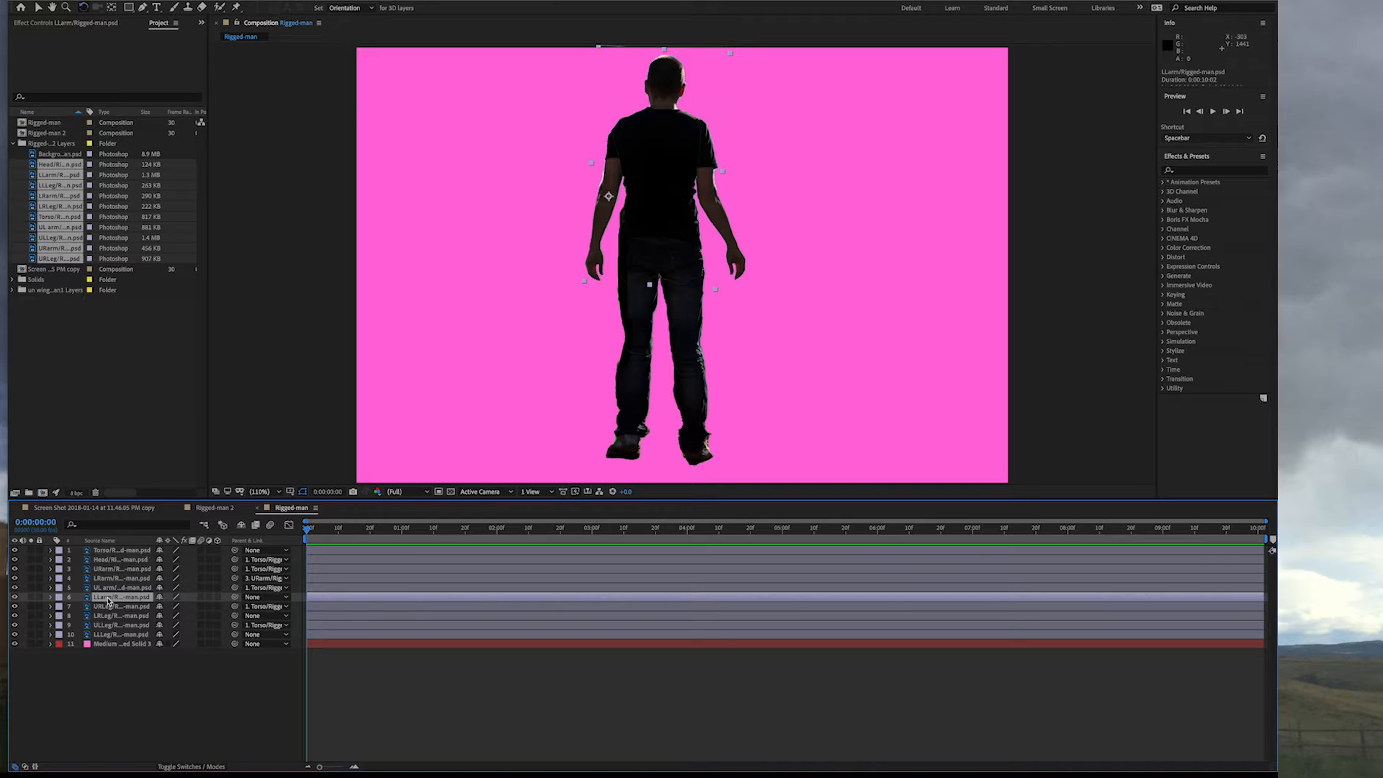
{"action": "left_click_drag", "start_coordinate": [235, 599], "coordinate": [130, 592]}
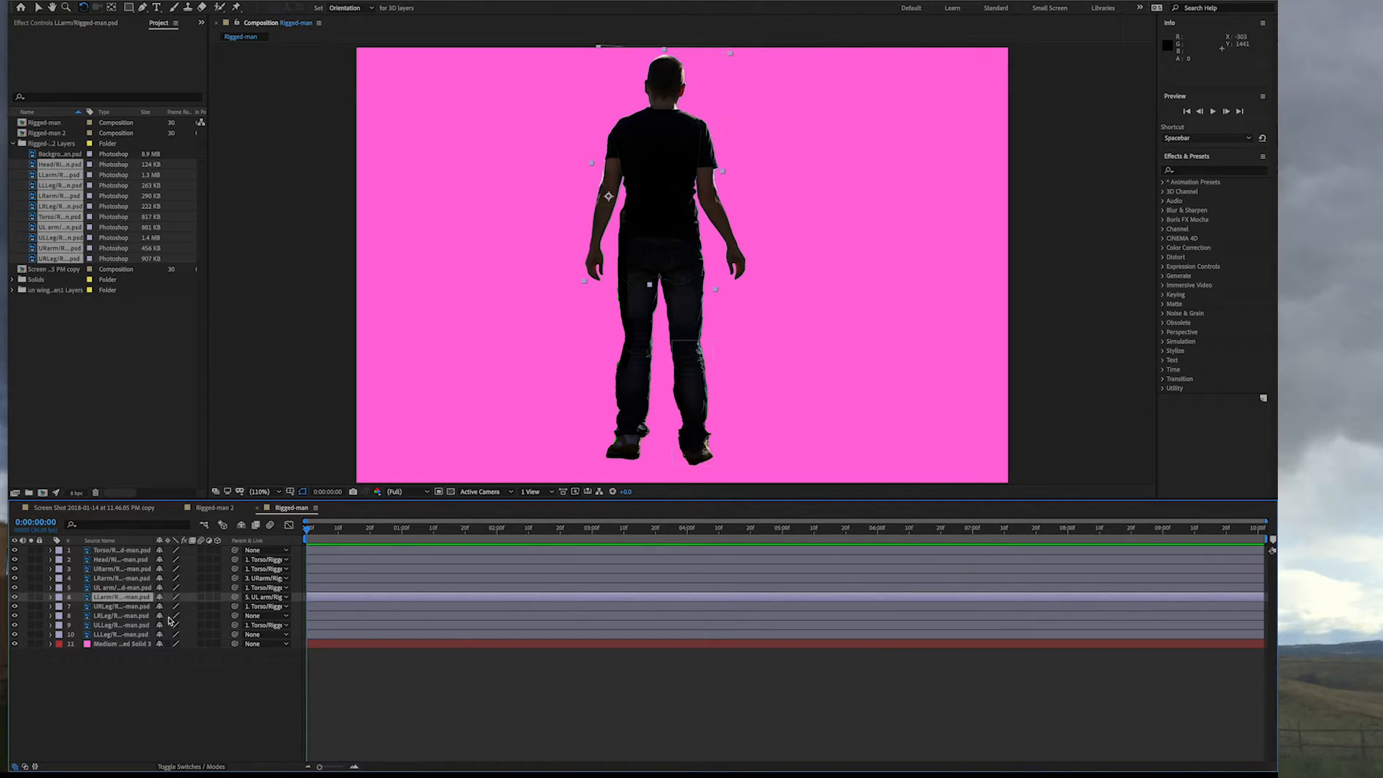
{"action": "left_click_drag", "start_coordinate": [234, 616], "coordinate": [138, 607]}
{"action": "left_click_drag", "start_coordinate": [235, 634], "coordinate": [140, 626]}
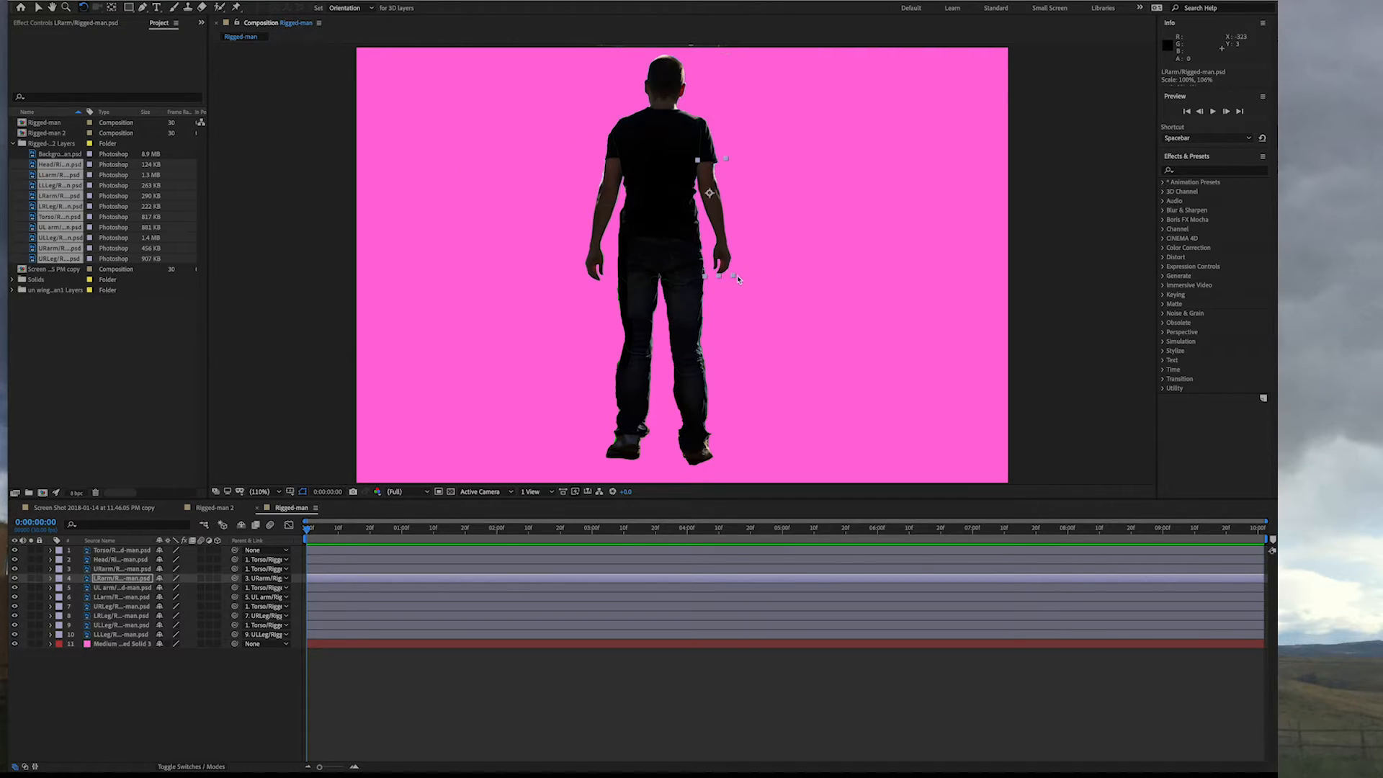
Step: Rotate the lower right arm slightly inward and the lower left arm slightly outward around their elbows
{"action": "left_click_drag", "start_coordinate": [732, 280], "coordinate": [700, 276]}
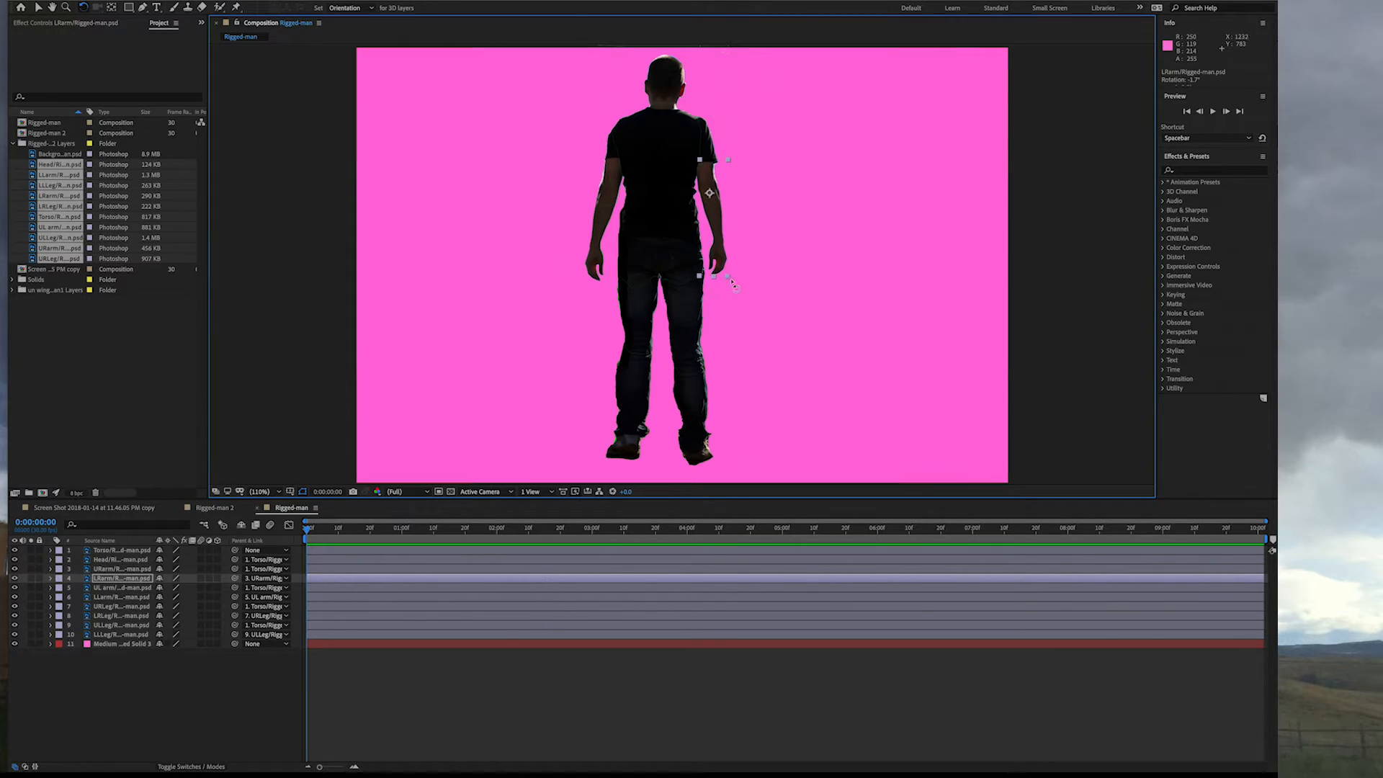
{"action": "left_click_drag", "start_coordinate": [593, 249], "coordinate": [589, 247]}
Step: Pose both legs by rotating the leg pieces slightly around the hip and right knee joints
{"action": "left_click", "coordinate": [693, 410]}
{"action": "left_click_drag", "start_coordinate": [707, 459], "coordinate": [648, 448]}
{"action": "left_click_drag", "start_coordinate": [637, 292], "coordinate": [673, 314]}
{"action": "left_click", "coordinate": [119, 606]}
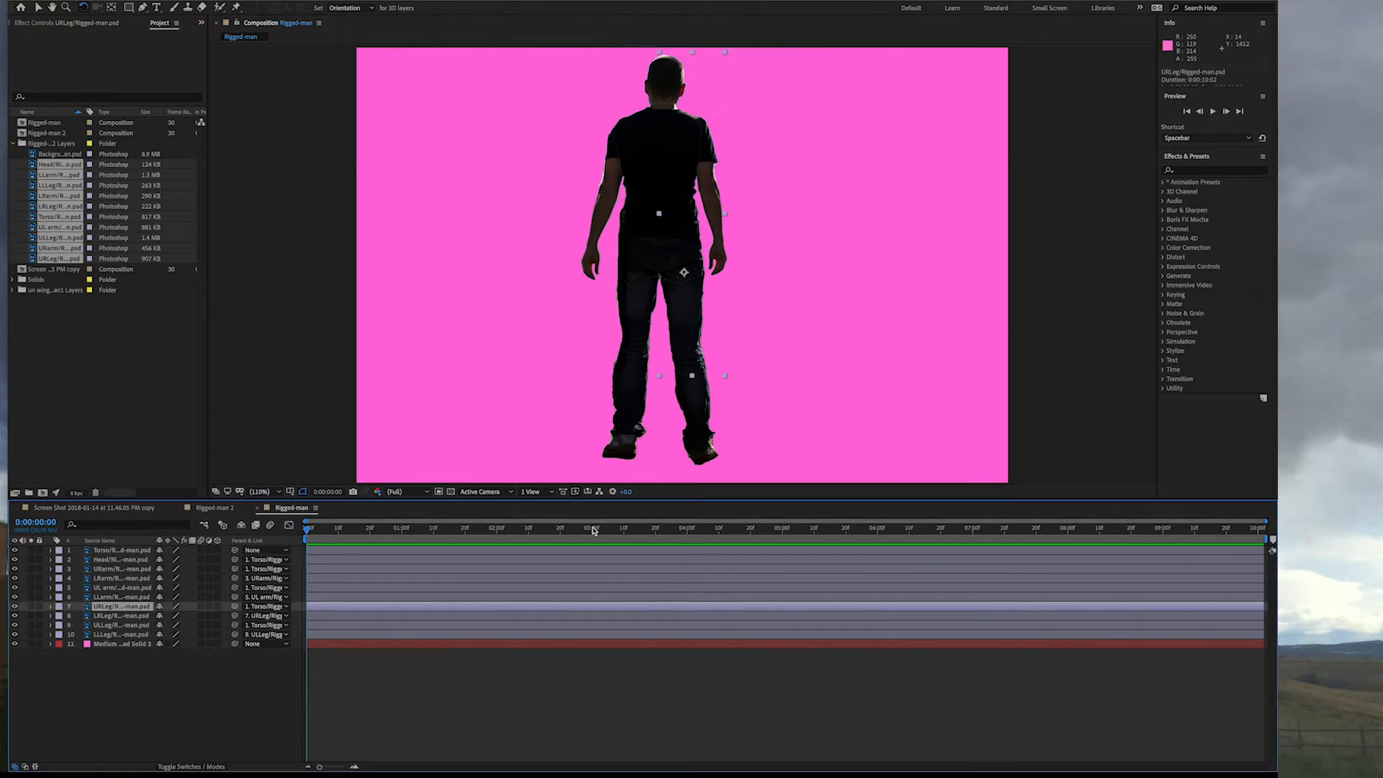
{"action": "left_click_drag", "start_coordinate": [686, 400], "coordinate": [672, 400]}
{"action": "left_click", "coordinate": [146, 605]}
{"action": "mouse_move", "coordinate": [703, 297]}
{"action": "left_mouse_down"}
{"action": "mouse_move", "coordinate": [718, 294]}
{"action": "mouse_move", "coordinate": [710, 303]}
{"action": "left_mouse_up"}
Step: Rotate the upper right and upper left arms slightly outward around the shoulders
{"action": "left_click", "coordinate": [122, 569]}
{"action": "left_click_drag", "start_coordinate": [714, 189], "coordinate": [721, 185]}
{"action": "left_click", "coordinate": [103, 589]}
{"action": "left_click_drag", "start_coordinate": [607, 189], "coordinate": [602, 189]}
Step: Tilt the head by about -2.1° around the neck
{"action": "left_click", "coordinate": [630, 360]}
{"action": "left_click", "coordinate": [669, 69]}
{"action": "left_click_drag", "start_coordinate": [669, 69], "coordinate": [663, 73]}
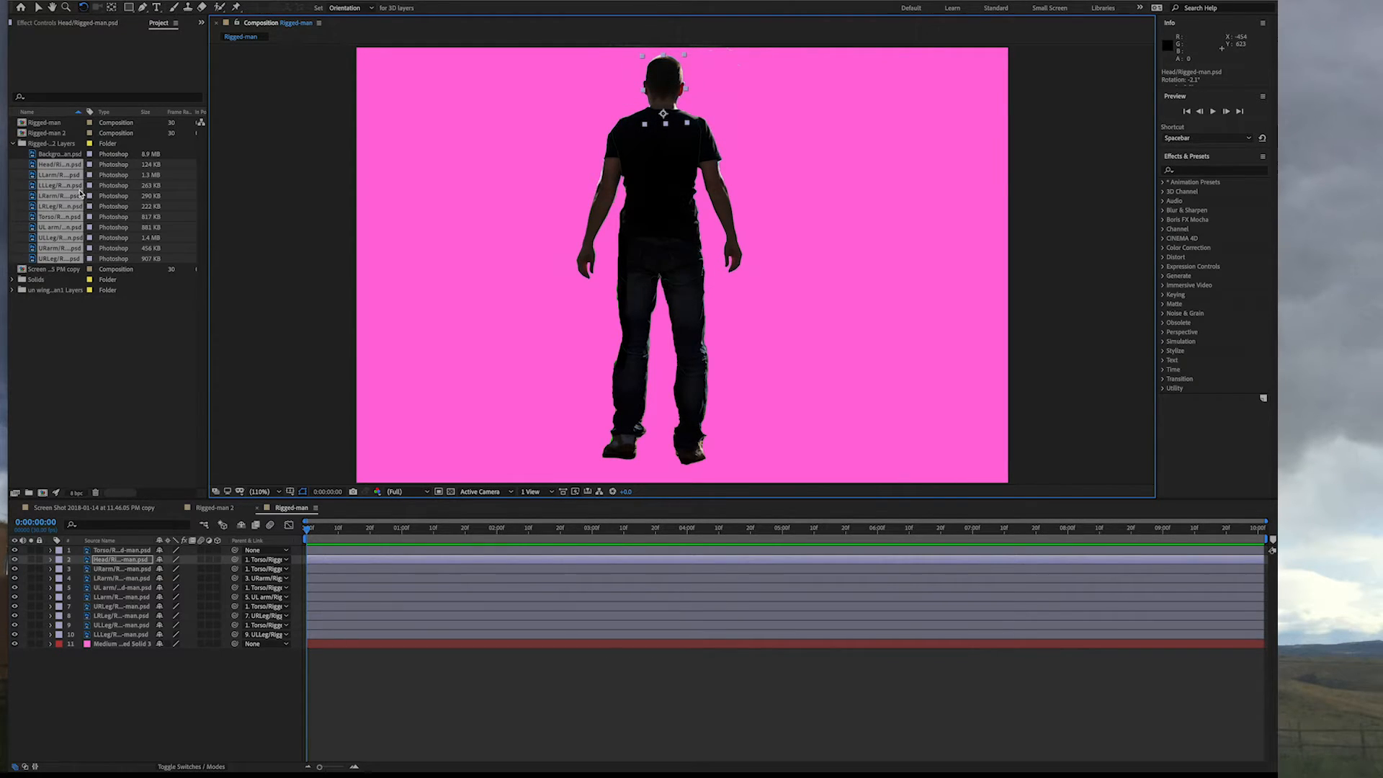
Step: Scale the lower right leg to about 102% in width and 94% in height
{"action": "left_click", "coordinate": [39, 8]}
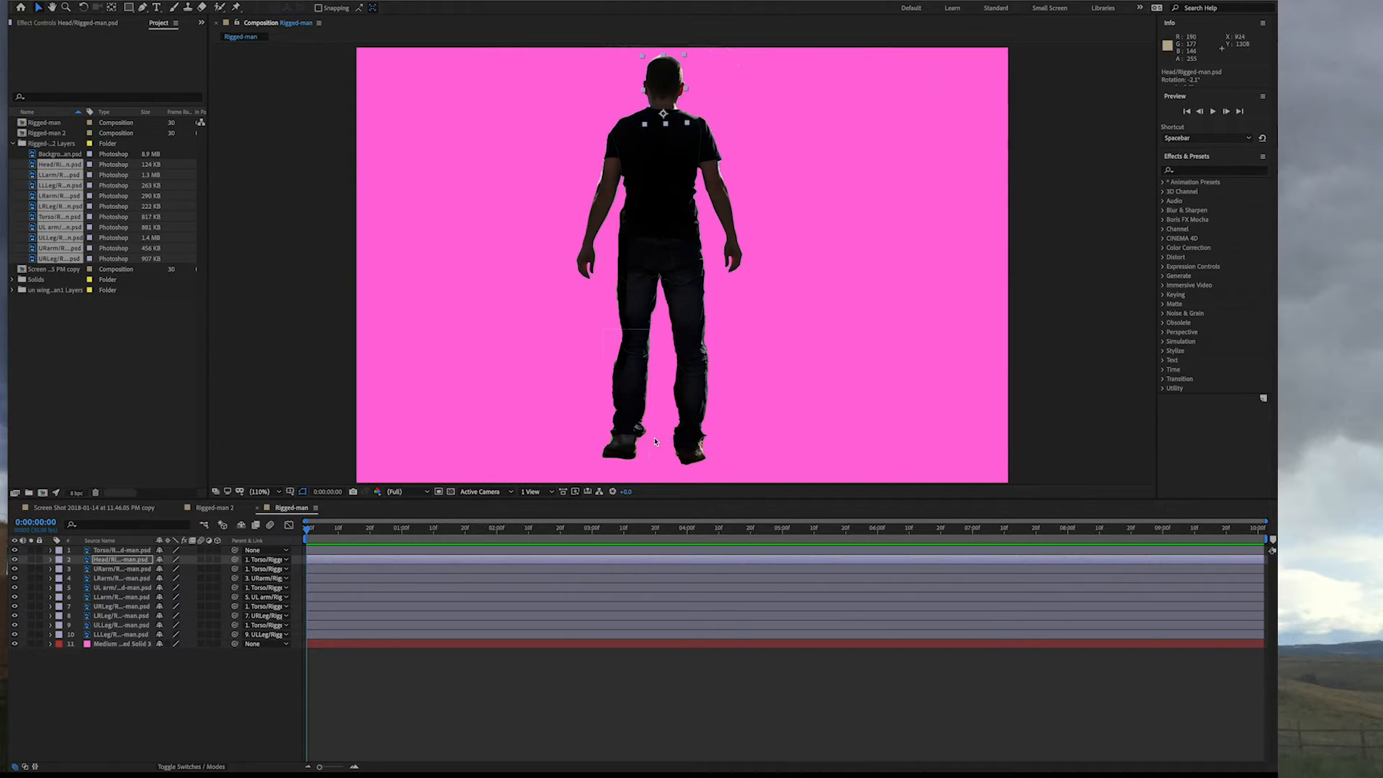
{"action": "left_click", "coordinate": [689, 409]}
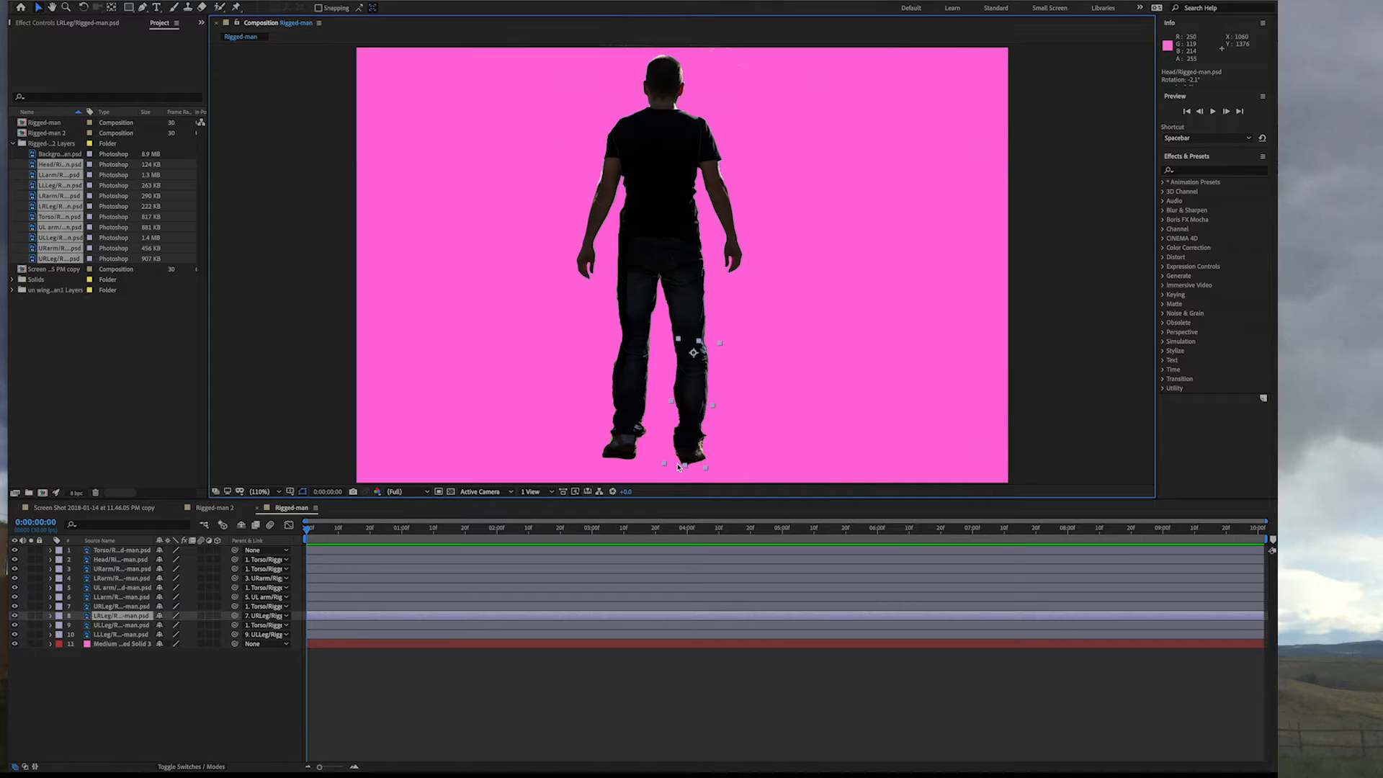
{"action": "mouse_move", "coordinate": [685, 467]}
{"action": "left_mouse_down"}
{"action": "mouse_move", "coordinate": [686, 436]}
{"action": "mouse_move", "coordinate": [686, 461]}
{"action": "left_mouse_up"}
{"action": "mouse_move", "coordinate": [686, 459]}
{"action": "left_mouse_down"}
{"action": "mouse_move", "coordinate": [724, 464]}
{"action": "mouse_move", "coordinate": [697, 464]}
{"action": "mouse_move", "coordinate": [709, 465]}
{"action": "left_mouse_up"}
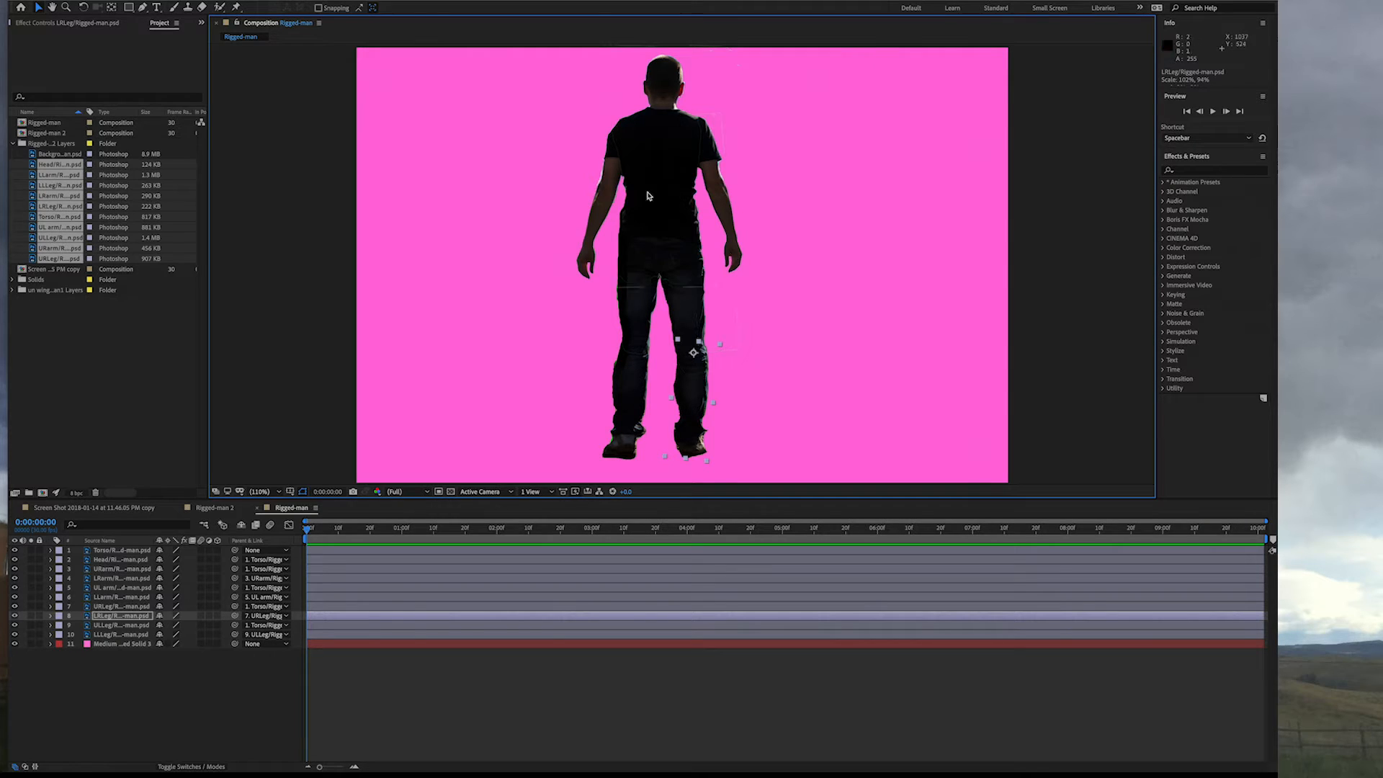
Step: Add Puppet position pins to the lower right arm below the elbow, at the wrist and on the hand
{"action": "left_click", "coordinate": [236, 9]}
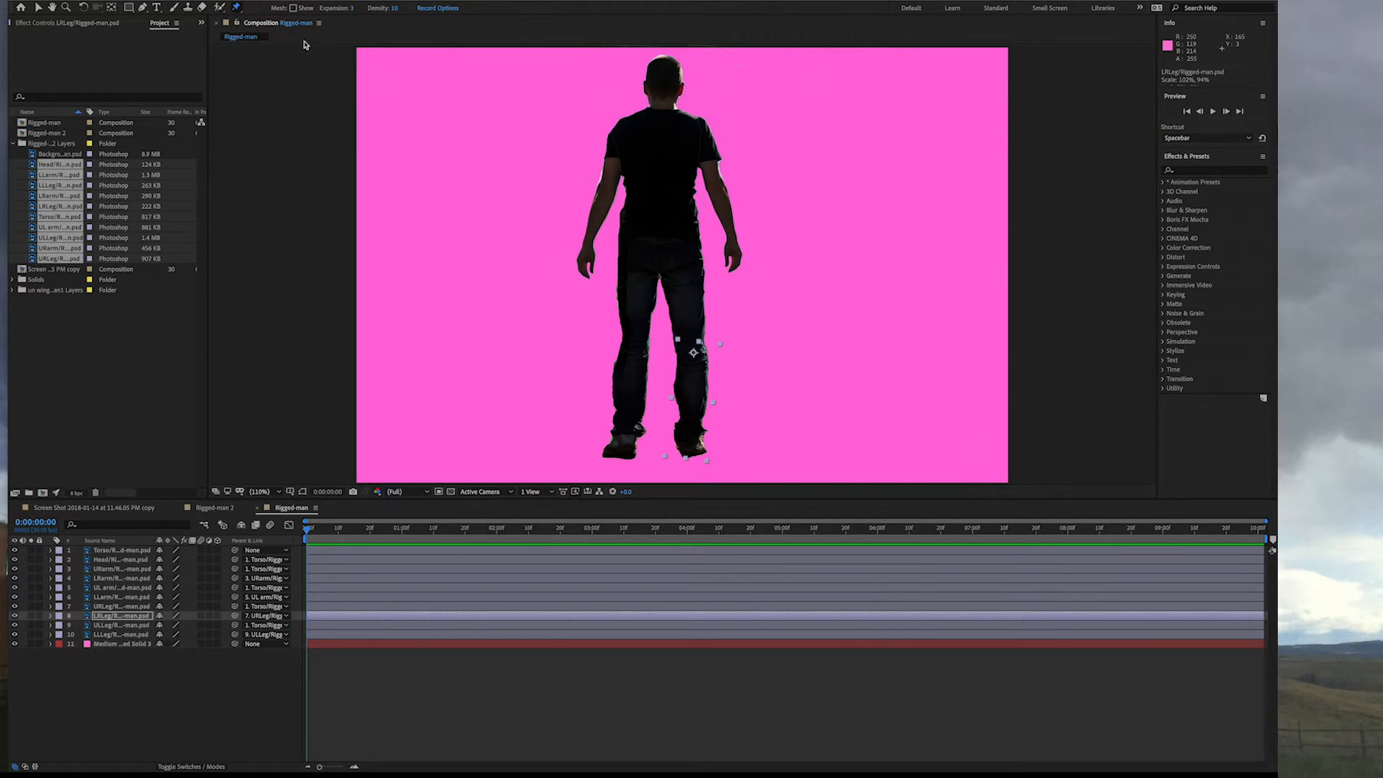
{"action": "left_click", "coordinate": [726, 208]}
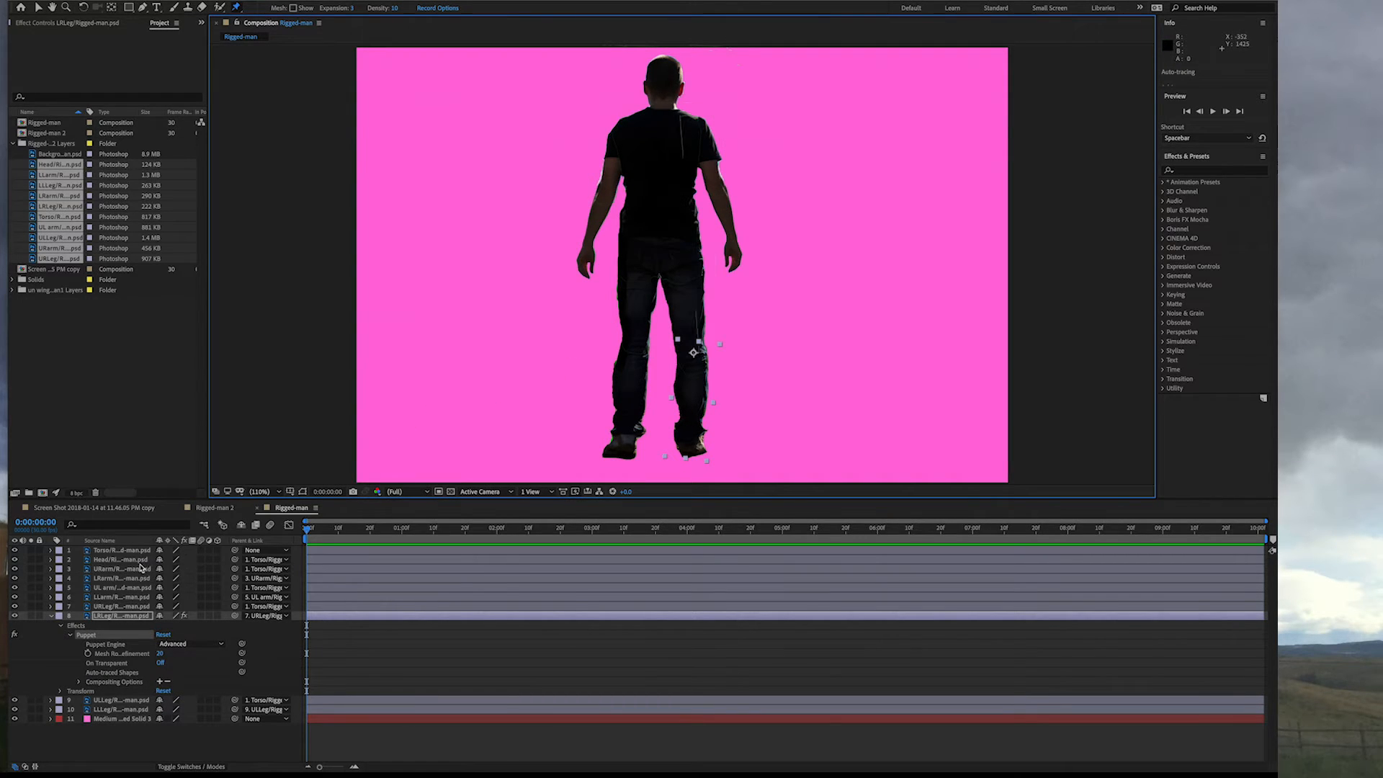
{"action": "left_click", "coordinate": [113, 575]}
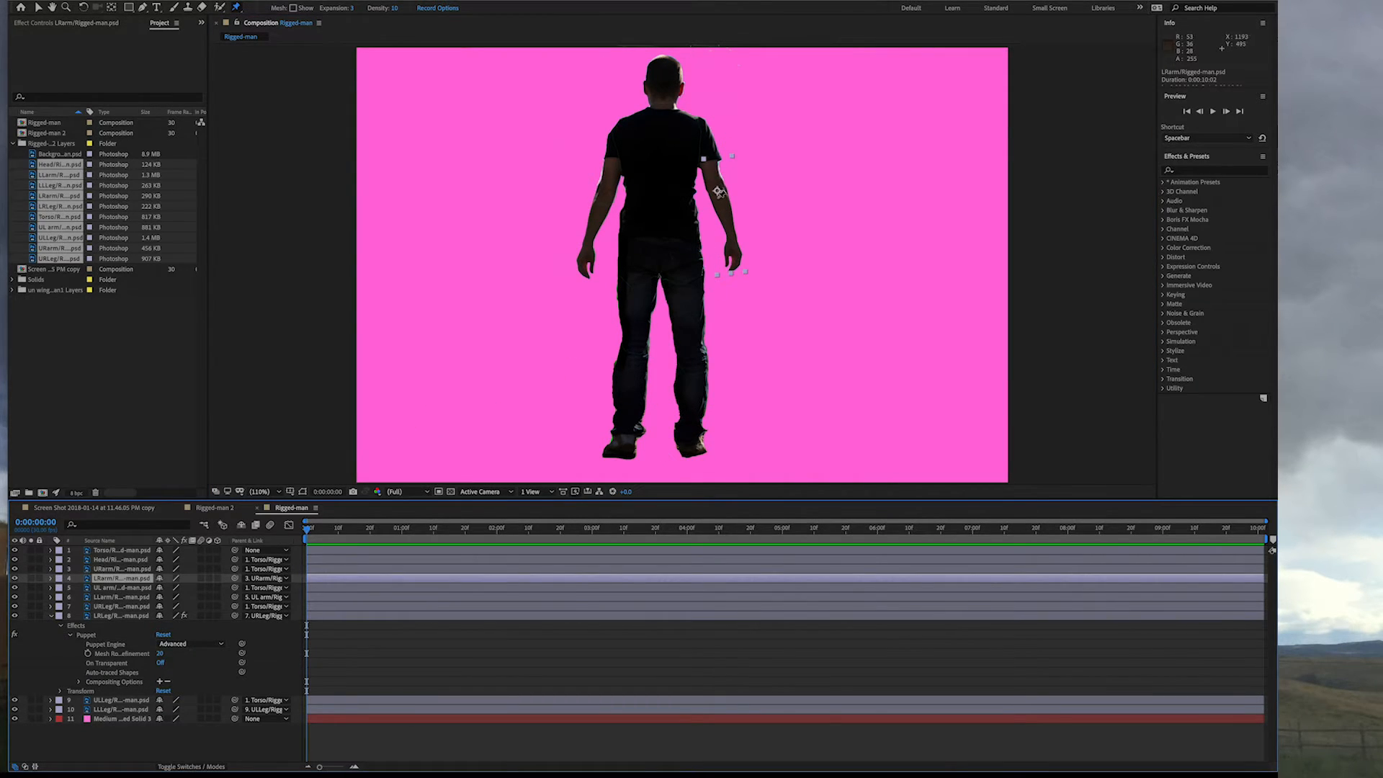
{"action": "left_click", "coordinate": [721, 203]}
{"action": "left_click", "coordinate": [732, 232]}
{"action": "left_click", "coordinate": [738, 256]}
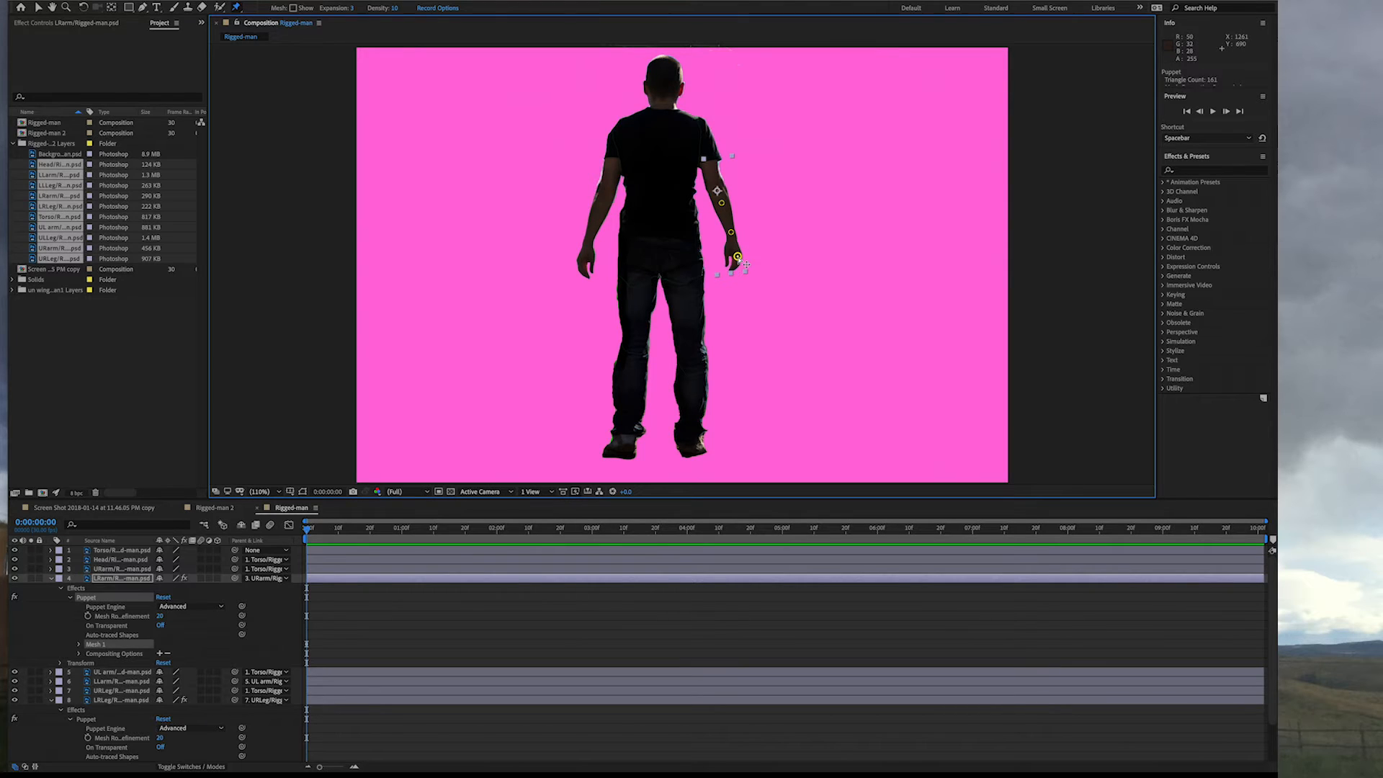
Step: Move the hand's Puppet pin slightly up and add a Puppet Starch pin in the middle of the lower right arm
{"action": "left_click_drag", "start_coordinate": [737, 257], "coordinate": [739, 252]}
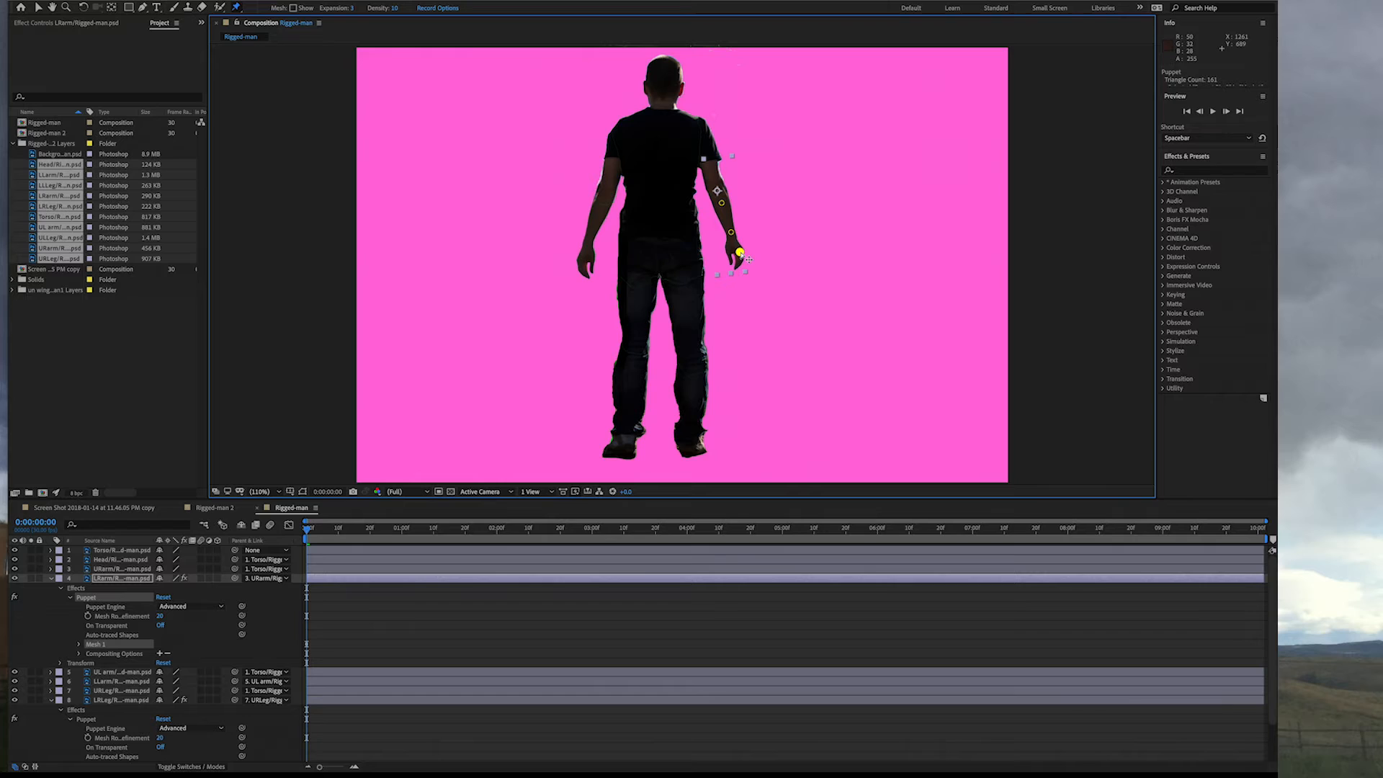
{"action": "left_click_drag", "start_coordinate": [242, 10], "coordinate": [311, 20]}
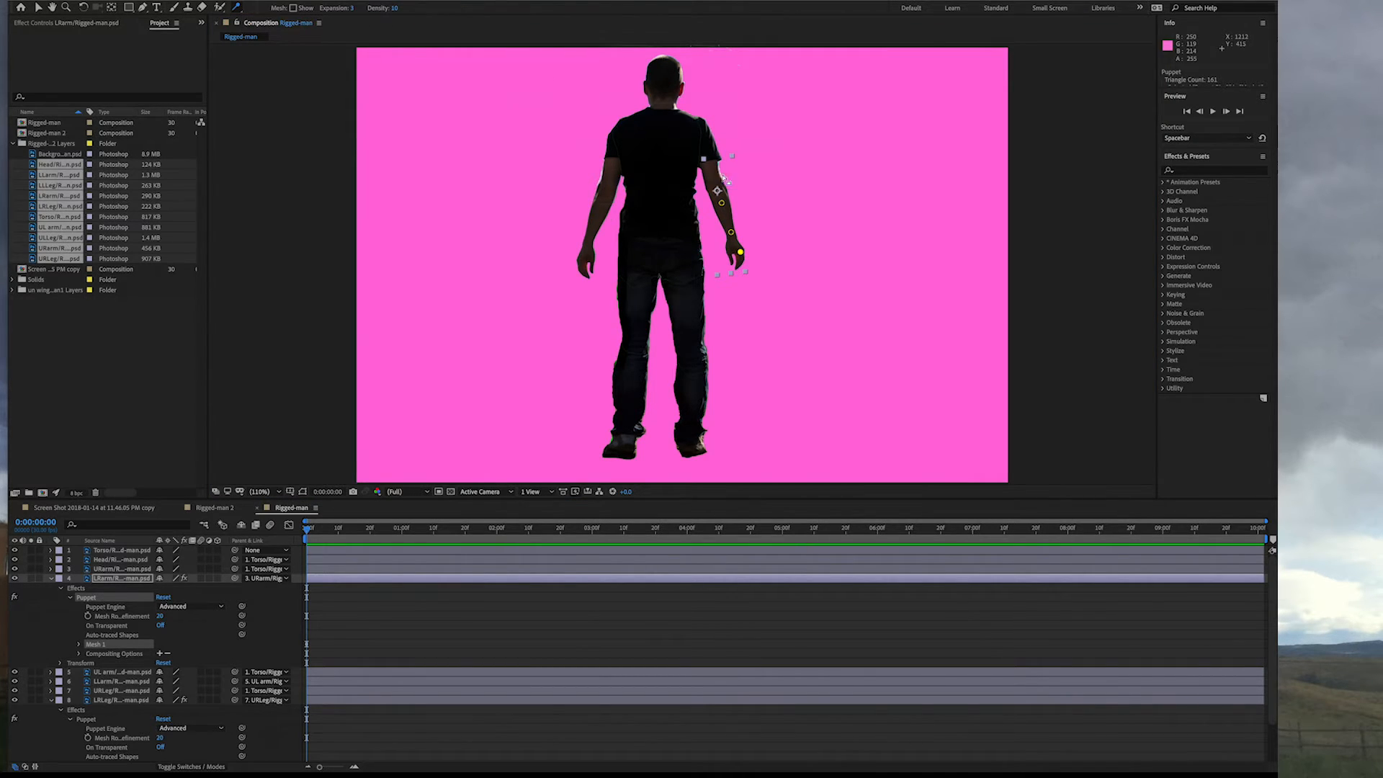
{"action": "left_click", "coordinate": [726, 217]}
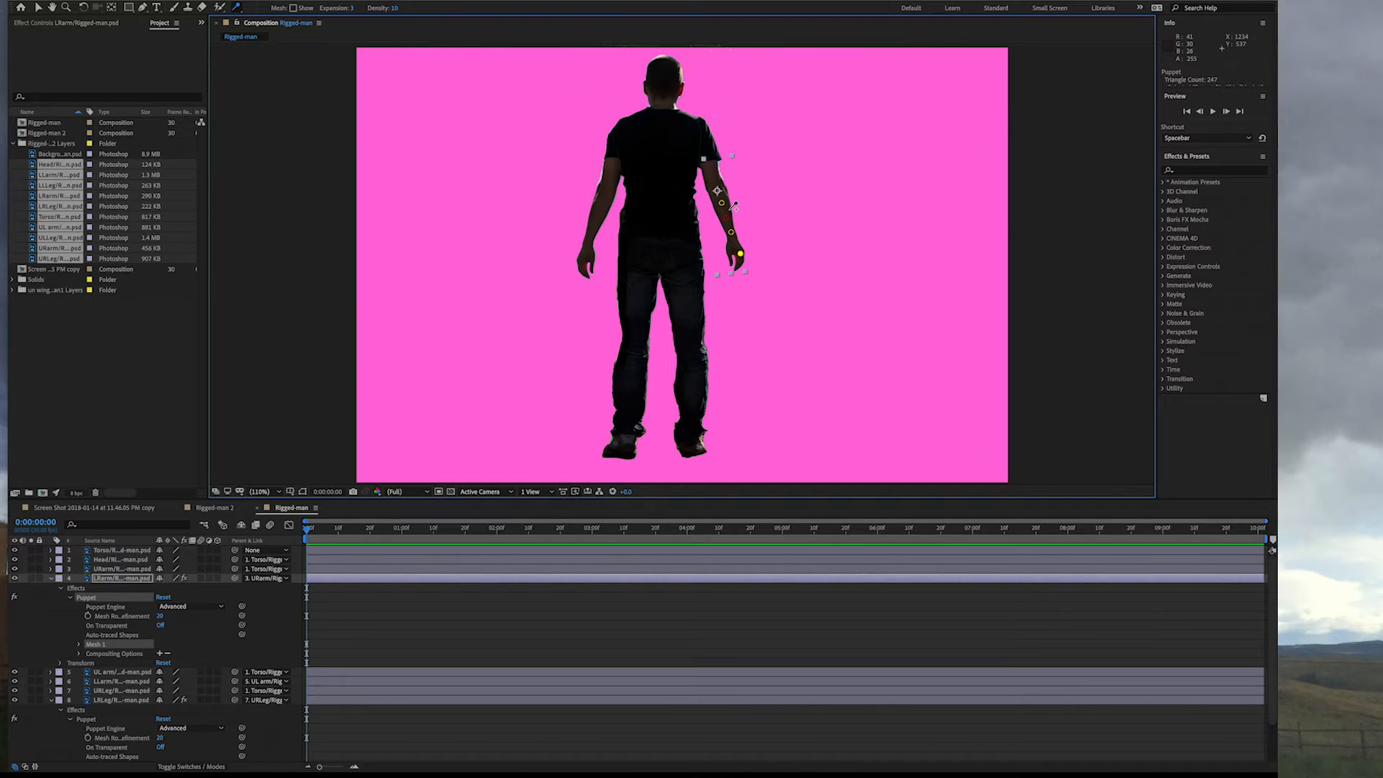
Step: Add Puppet position pins down the lower left arm, from below the elbow to the wrist and hand
{"action": "left_click", "coordinate": [590, 229]}
{"action": "left_click", "coordinate": [61, 588]}
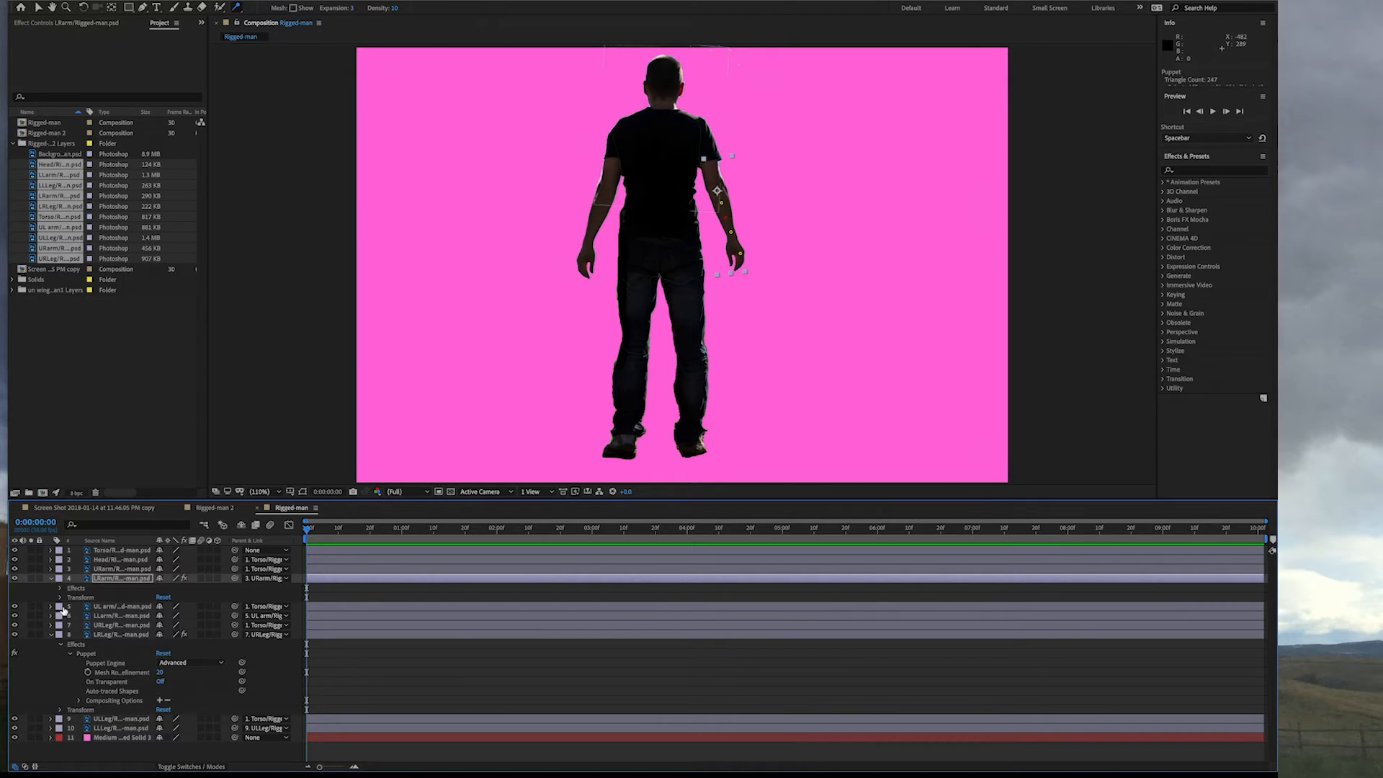
{"action": "left_click", "coordinate": [96, 618]}
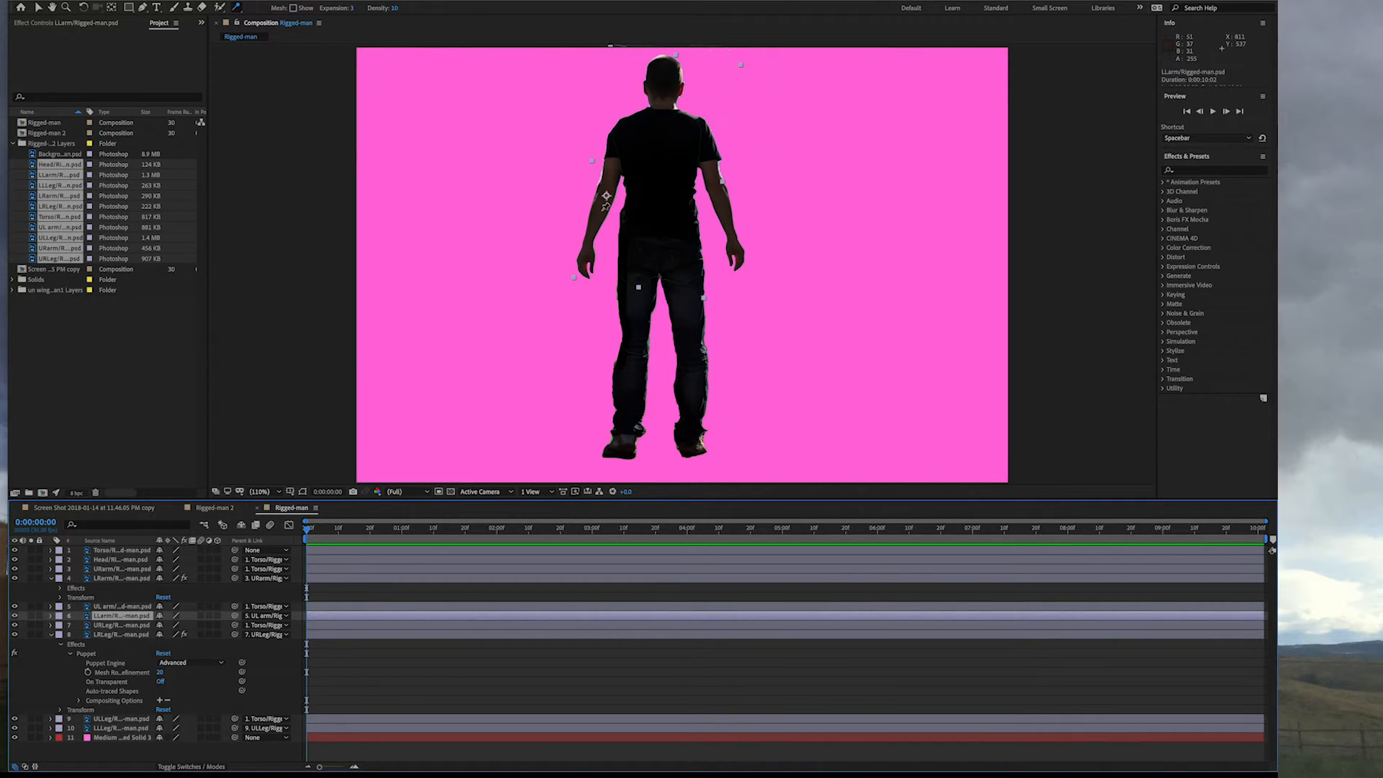
{"action": "left_click", "coordinate": [606, 195]}
{"action": "left_click", "coordinate": [238, 10]}
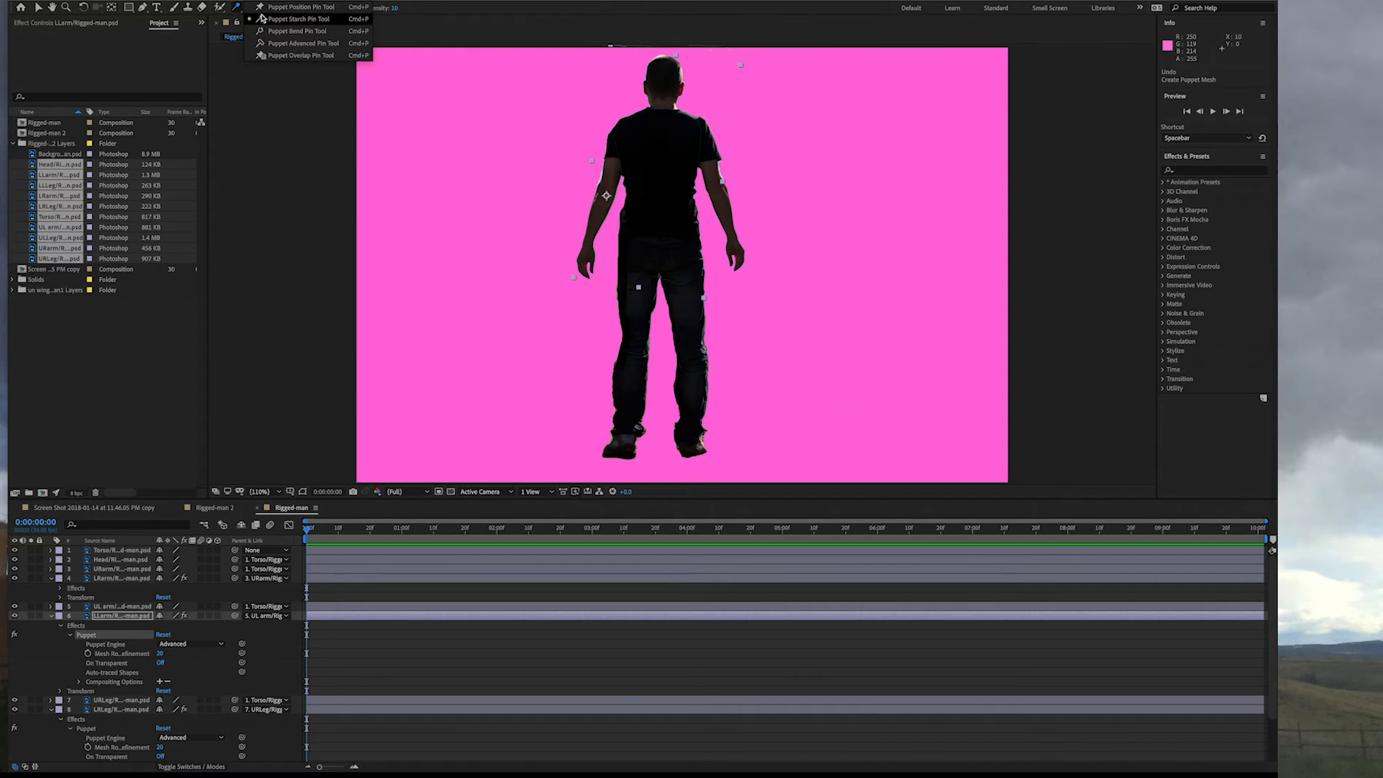
{"action": "left_click", "coordinate": [269, 9]}
{"action": "left_click", "coordinate": [588, 242]}
{"action": "mouse_move", "coordinate": [589, 242]}
{"action": "left_mouse_down"}
{"action": "mouse_move", "coordinate": [585, 263]}
{"action": "mouse_move", "coordinate": [572, 259]}
{"action": "mouse_move", "coordinate": [587, 261]}
{"action": "left_mouse_up"}
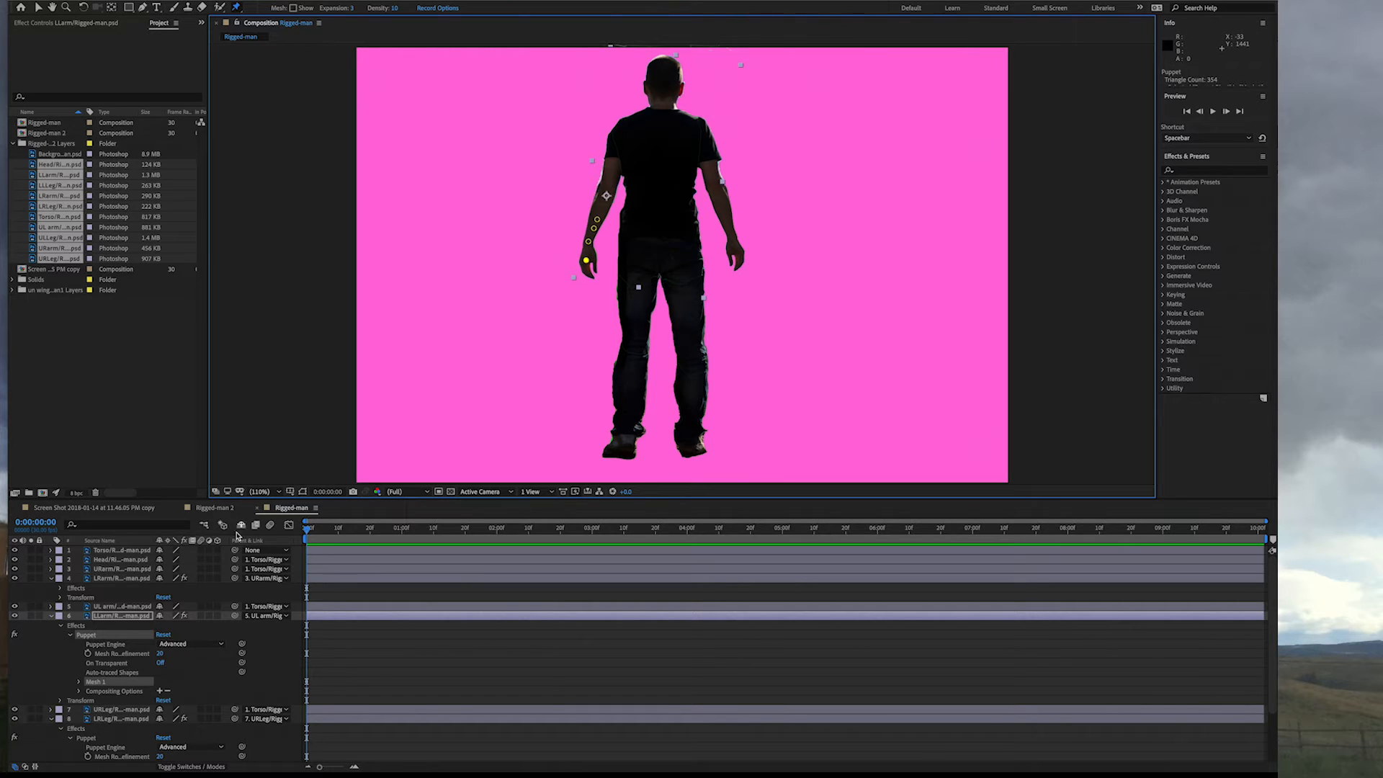
Step: Add Puppet position pins to the lower right leg on the foot and around the ankle, and nudge the foot pin slightly outward
{"action": "left_click", "coordinate": [52, 579]}
{"action": "left_click", "coordinate": [52, 597]}
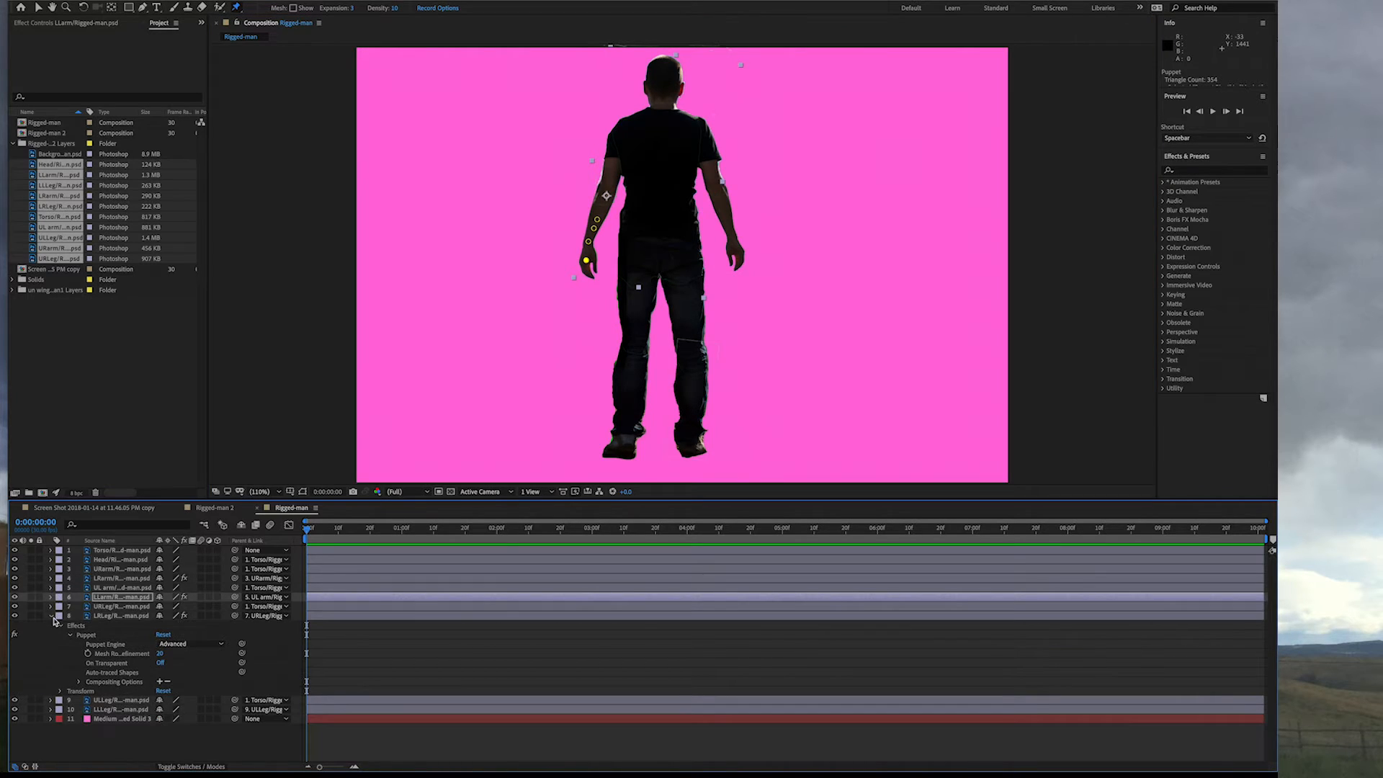
{"action": "left_click", "coordinate": [122, 615]}
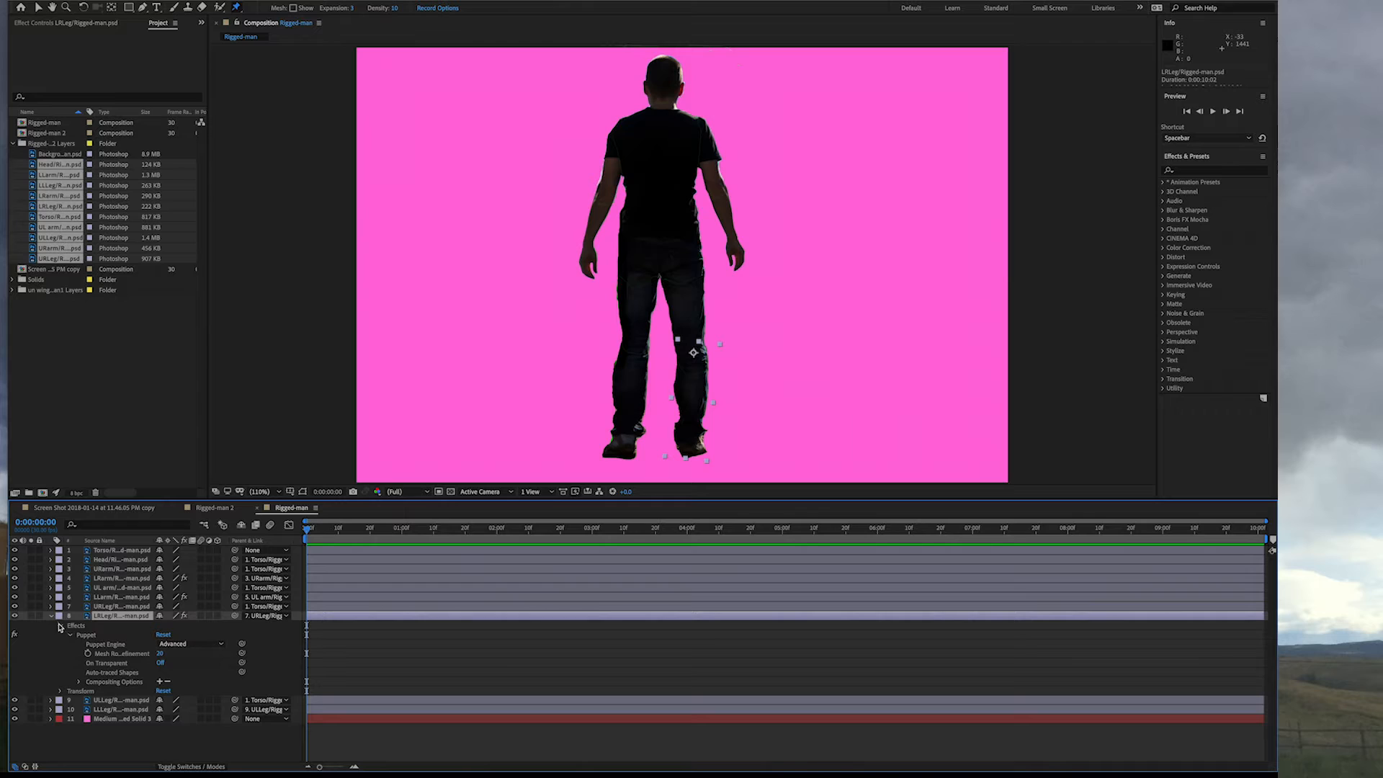
{"action": "left_click", "coordinate": [692, 437]}
{"action": "left_click", "coordinate": [682, 411]}
{"action": "left_click", "coordinate": [691, 408]}
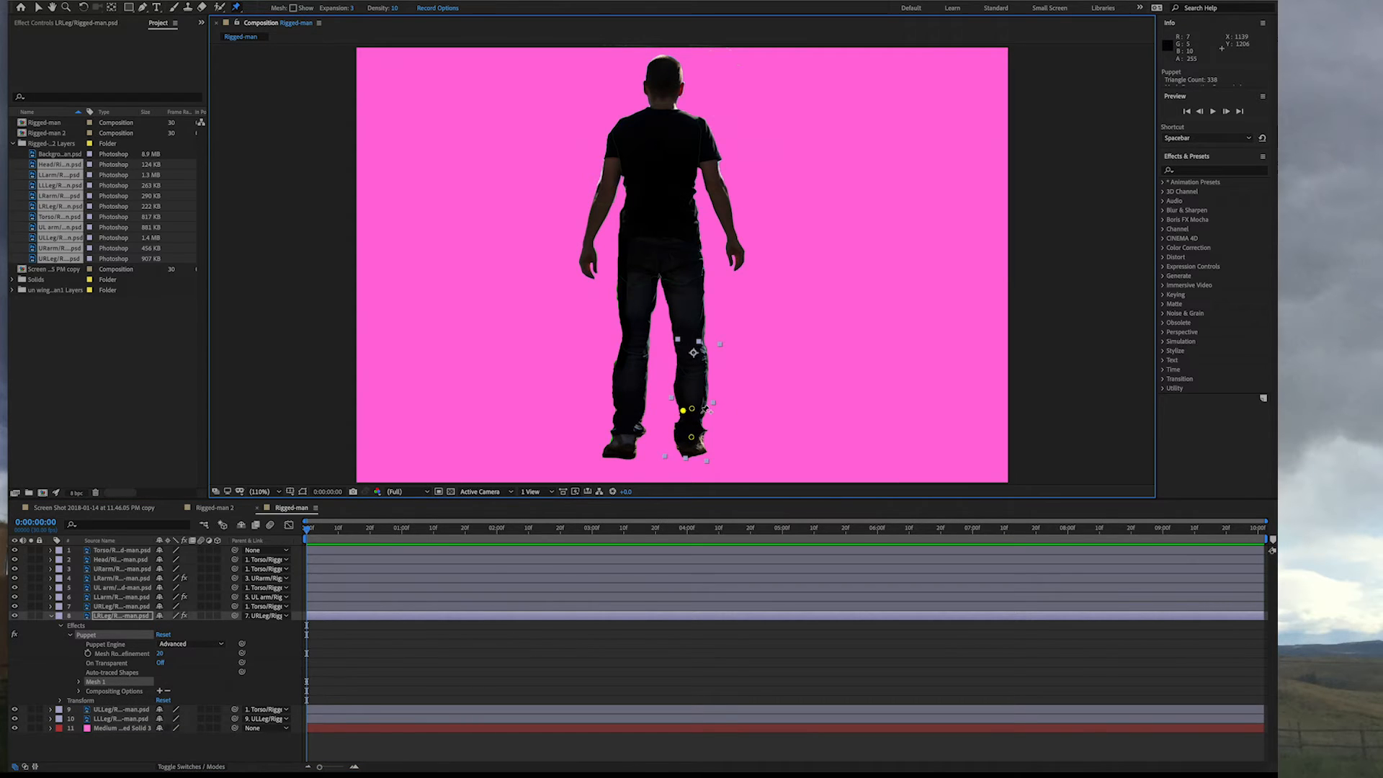
{"action": "left_click", "coordinate": [701, 412]}
{"action": "left_click", "coordinate": [696, 397]}
{"action": "left_click_drag", "start_coordinate": [692, 438], "coordinate": [695, 440]}
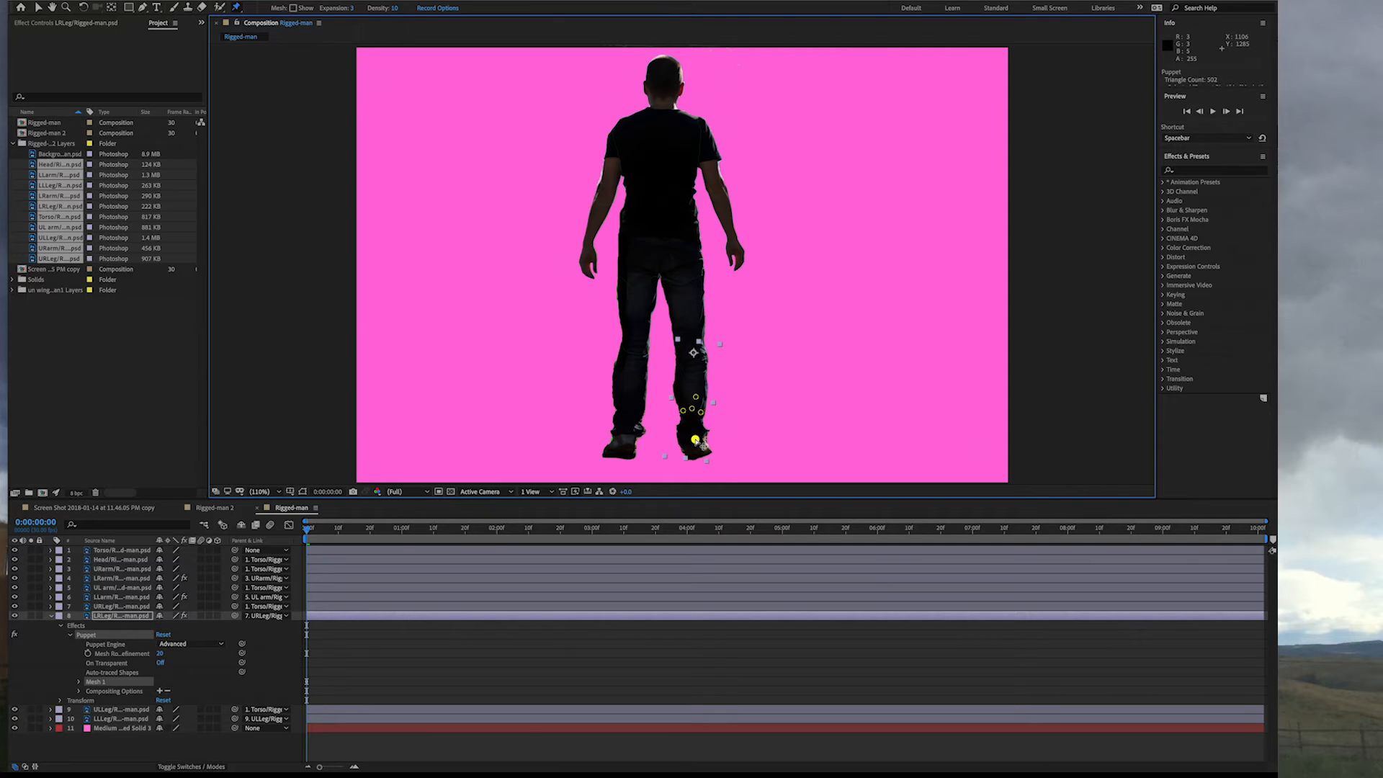
Step: Add Puppet position pins on both sides of the lower right leg just below the knee and collapse its layer properties
{"action": "left_click", "coordinate": [679, 367]}
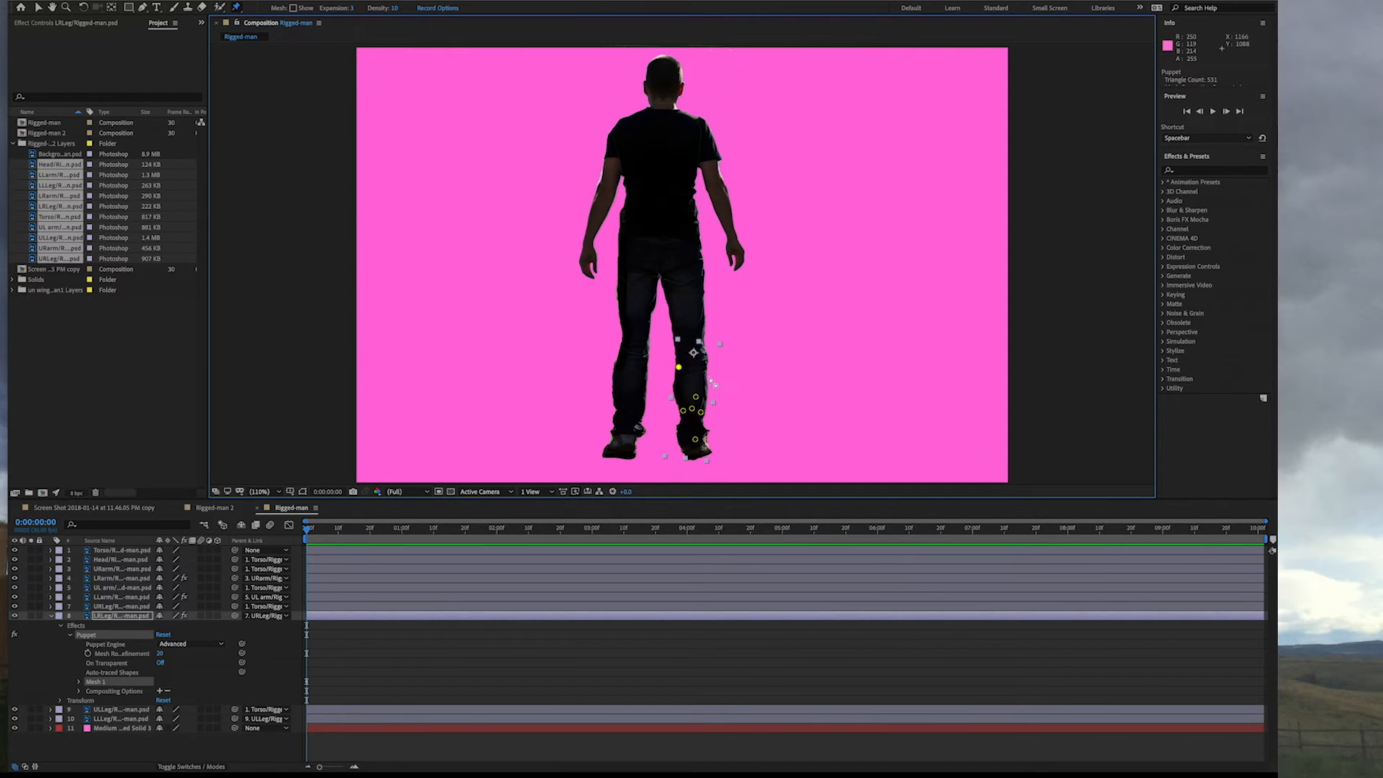
{"action": "left_click", "coordinate": [703, 375]}
{"action": "key", "text": "w"}
{"action": "left_click", "coordinate": [346, 240]}
{"action": "left_click", "coordinate": [51, 616]}
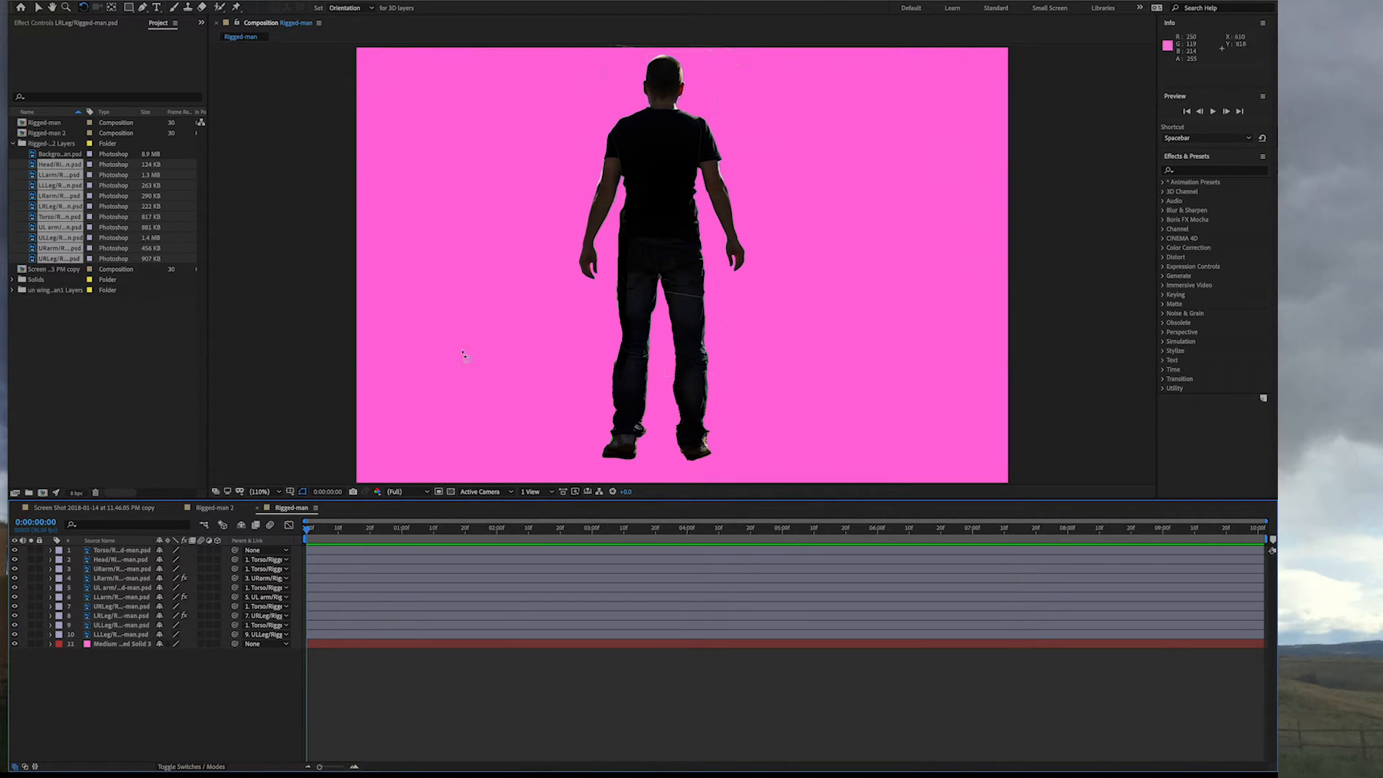
Step: Set starting keyframes for the torso's Position, Scale and Rotation at 0:00:00:00
{"action": "left_click", "coordinate": [50, 550]}
{"action": "left_click", "coordinate": [59, 560]}
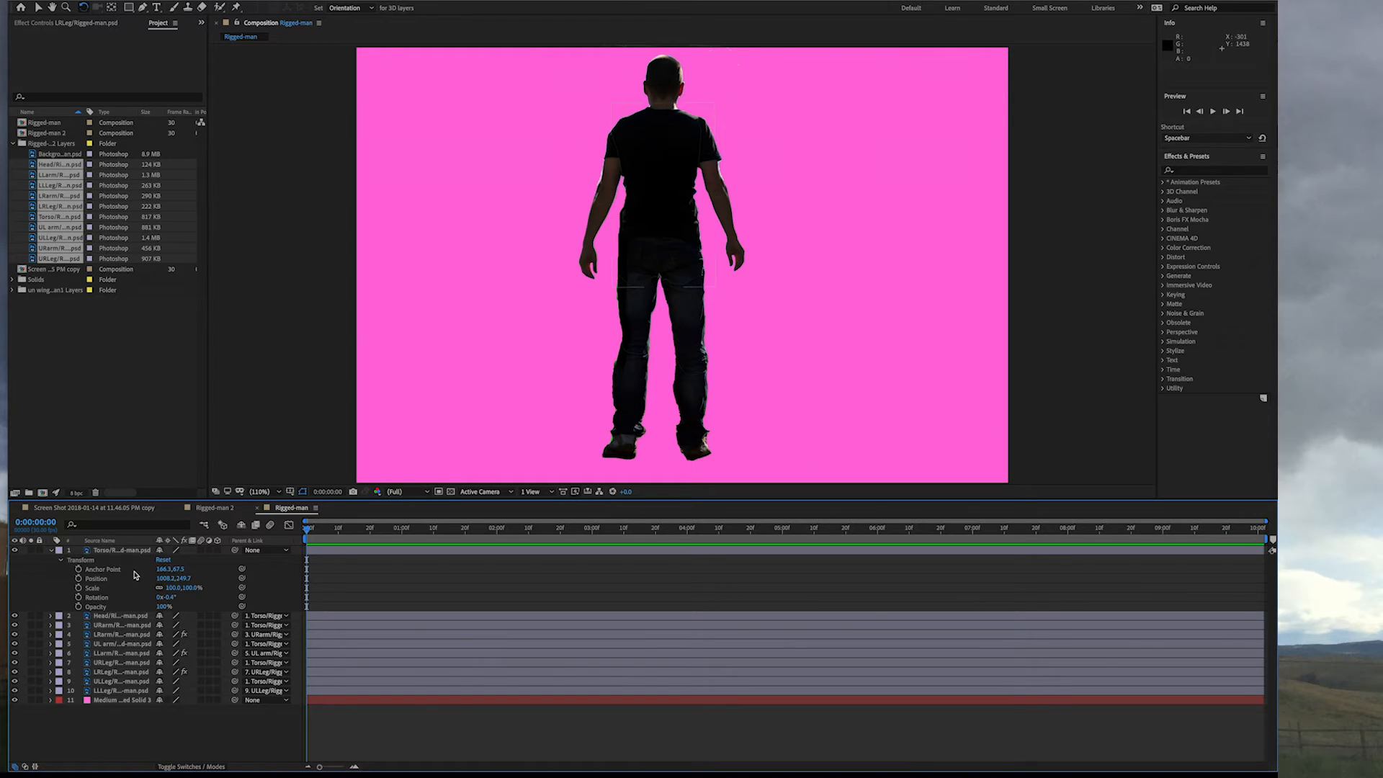
{"action": "left_click", "coordinate": [79, 578]}
{"action": "left_click", "coordinate": [78, 587]}
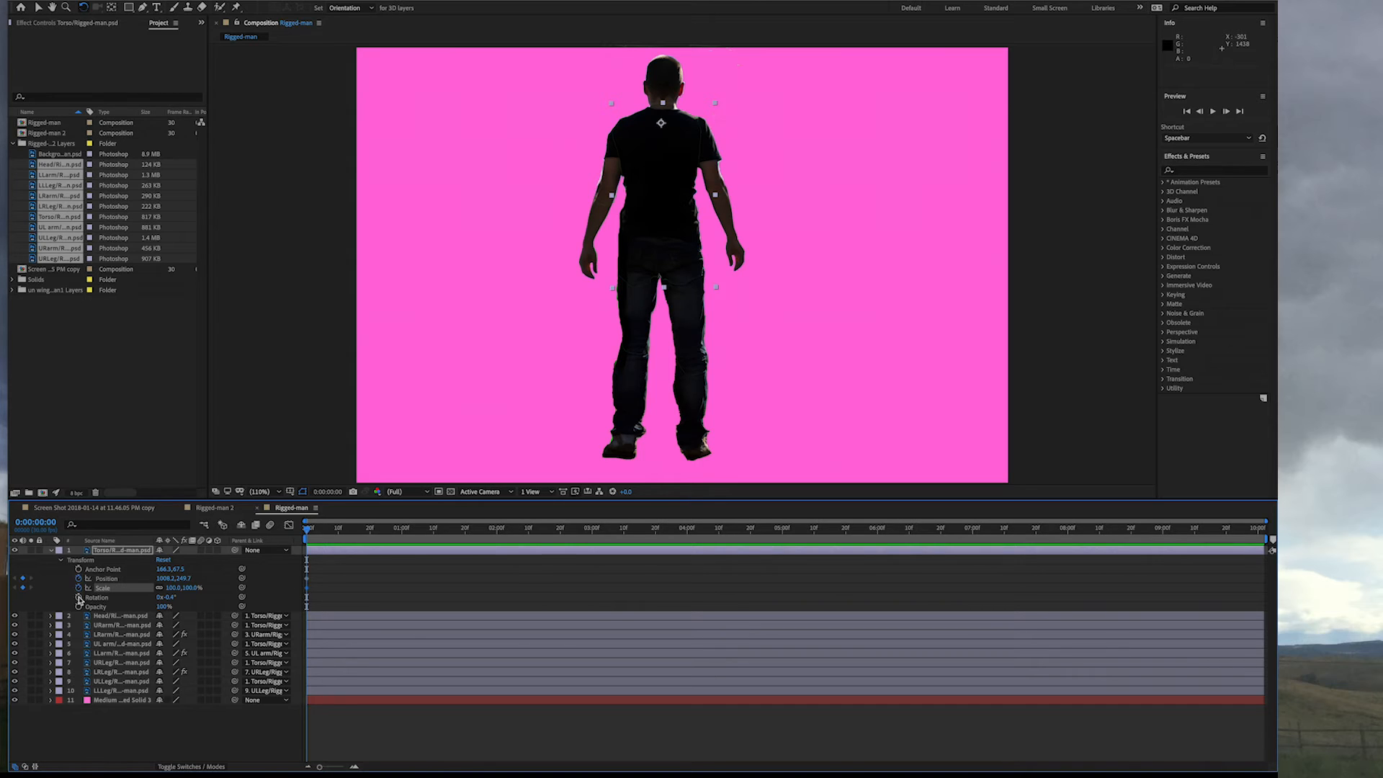
{"action": "left_click", "coordinate": [78, 597]}
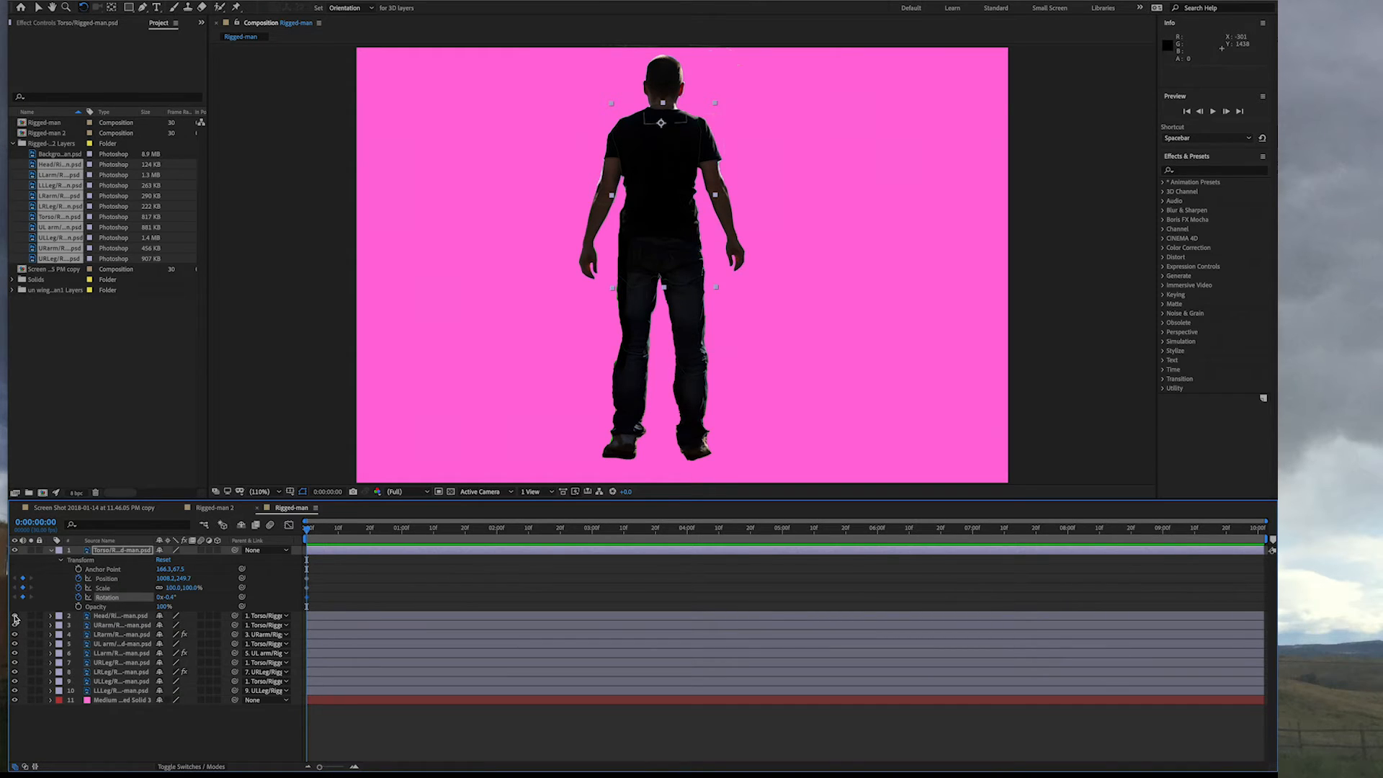
Step: Set starting keyframes for the head's Position, Scale and Rotation and collapse the torso and head layers
{"action": "left_click", "coordinate": [50, 616]}
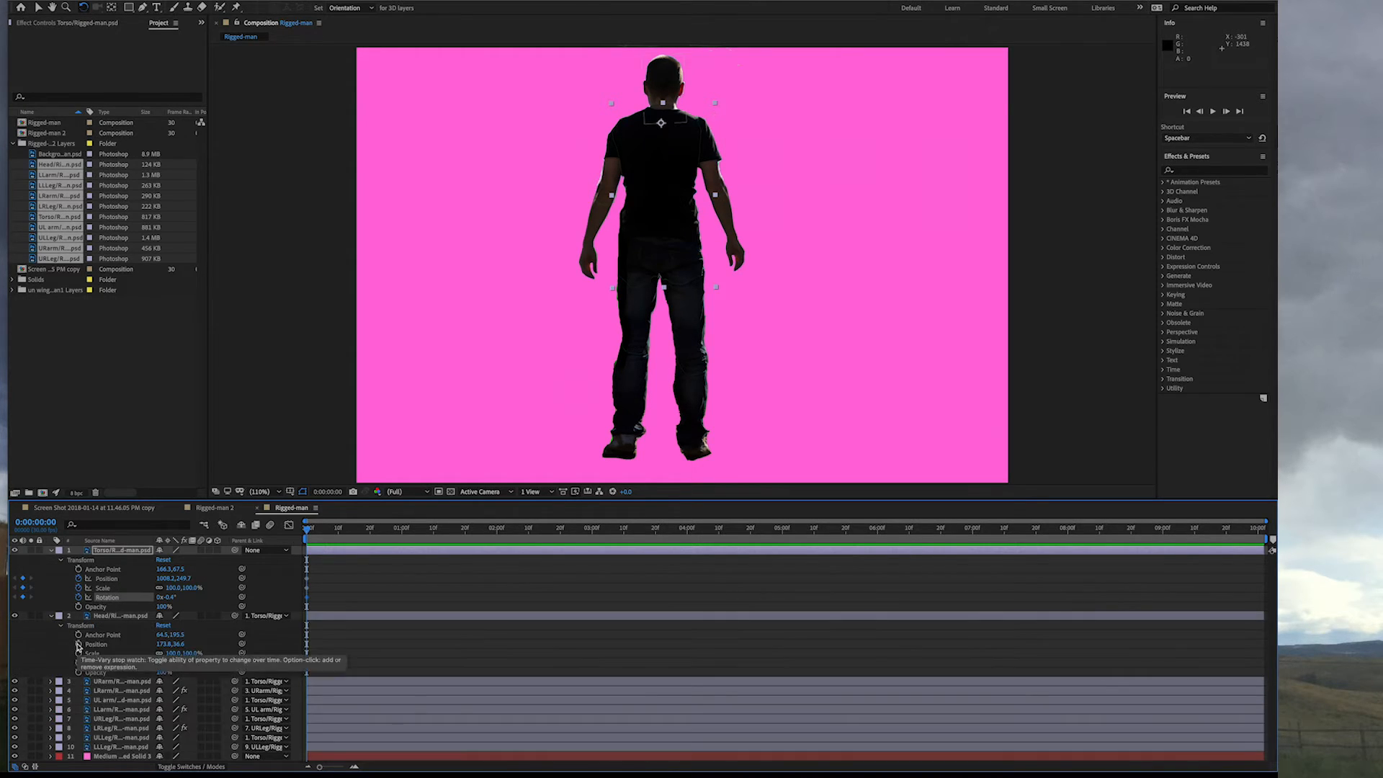
{"action": "left_click", "coordinate": [78, 644]}
{"action": "left_click", "coordinate": [79, 654]}
{"action": "left_click", "coordinate": [78, 662]}
{"action": "left_click", "coordinate": [51, 681]}
{"action": "left_click", "coordinate": [51, 550]}
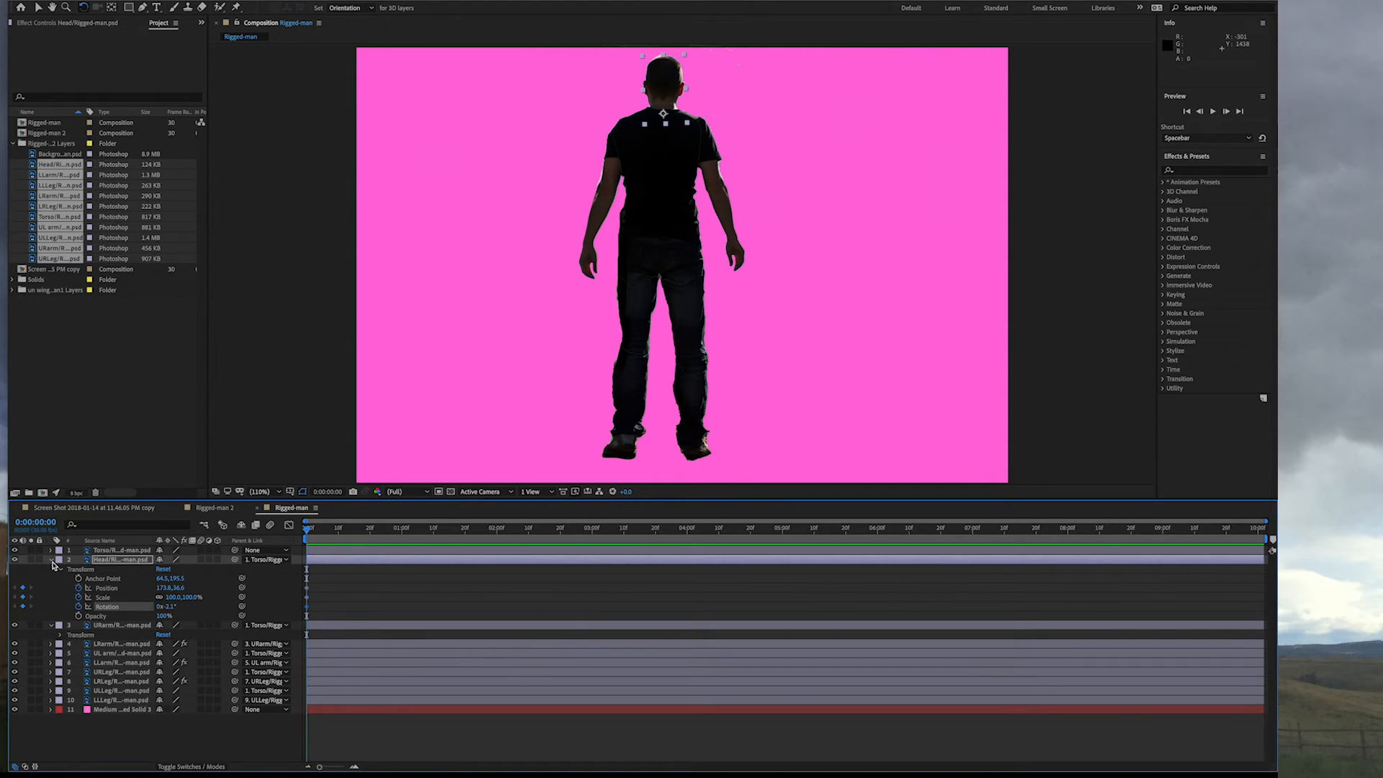
{"action": "left_click", "coordinate": [51, 560]}
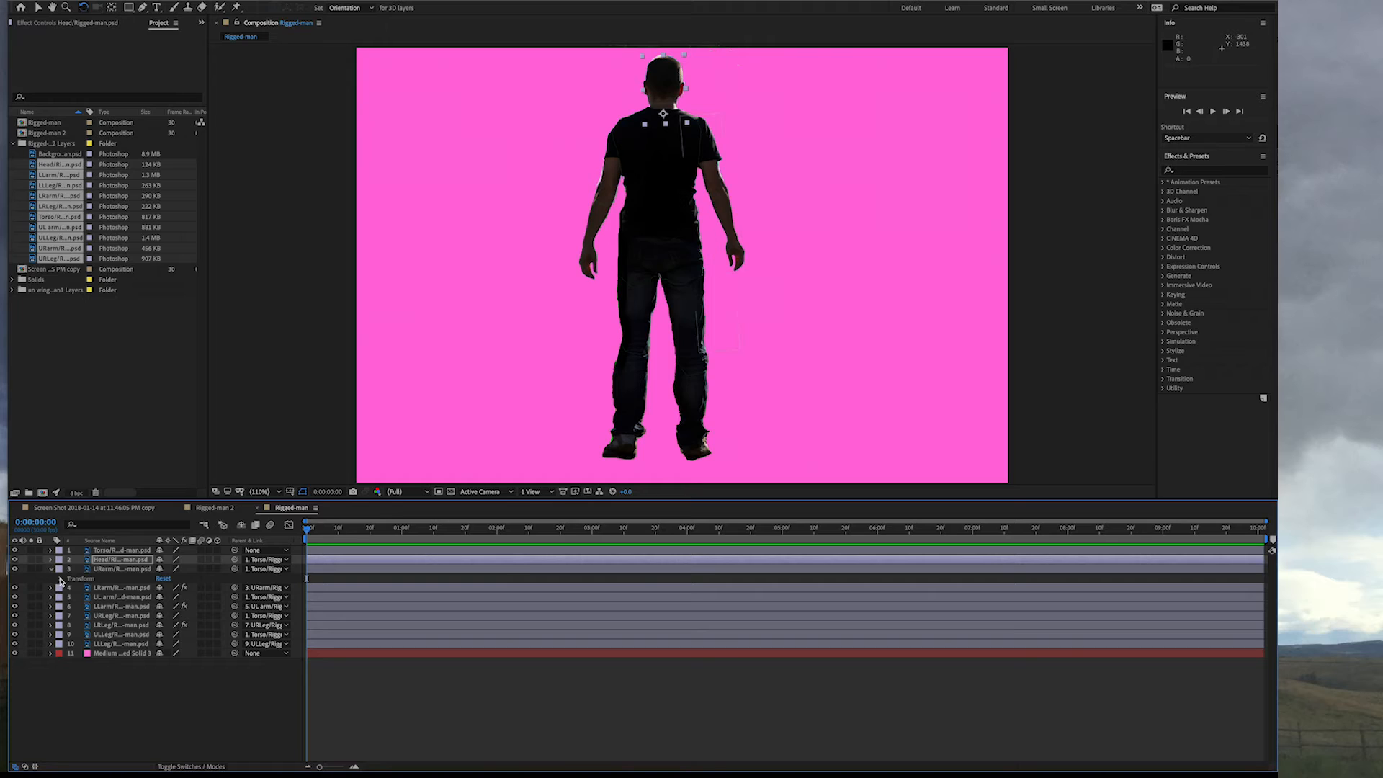
Step: Set starting keyframes for the upper right arm's Position, Scale and Rotation
{"action": "left_click", "coordinate": [60, 578]}
{"action": "left_click", "coordinate": [79, 606]}
{"action": "left_click", "coordinate": [79, 616]}
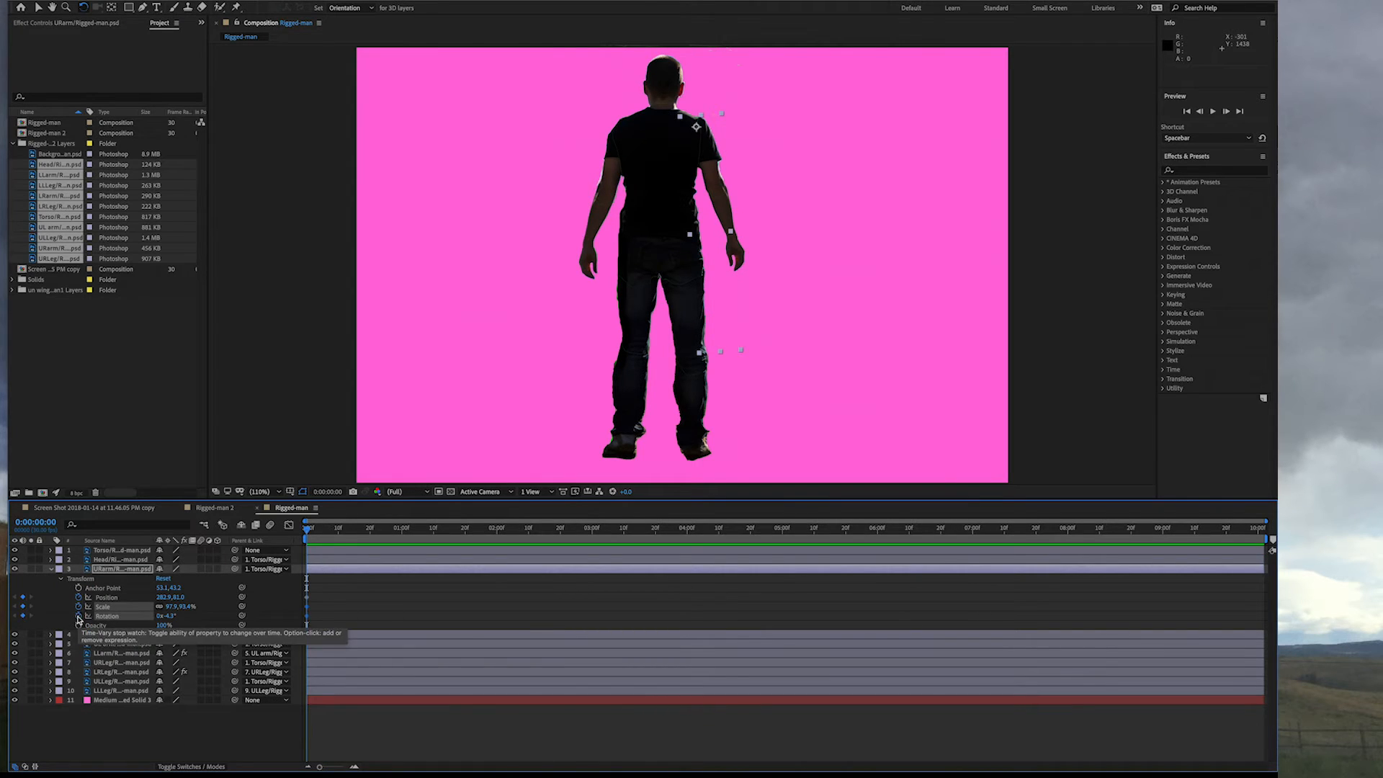
{"action": "left_click", "coordinate": [50, 569]}
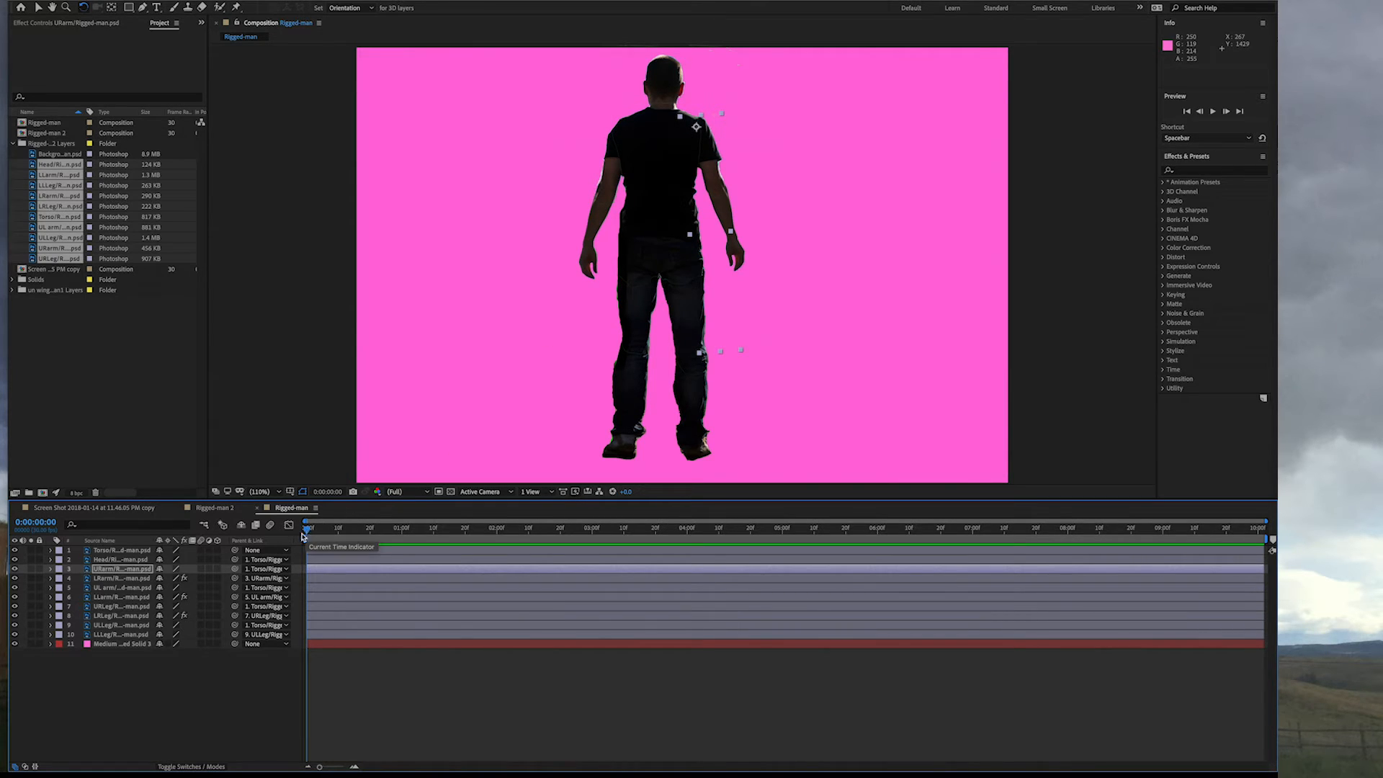
Step: Set starting keyframes for the upper left arm's Position, Scale and Rotation
{"action": "left_click", "coordinate": [51, 587]}
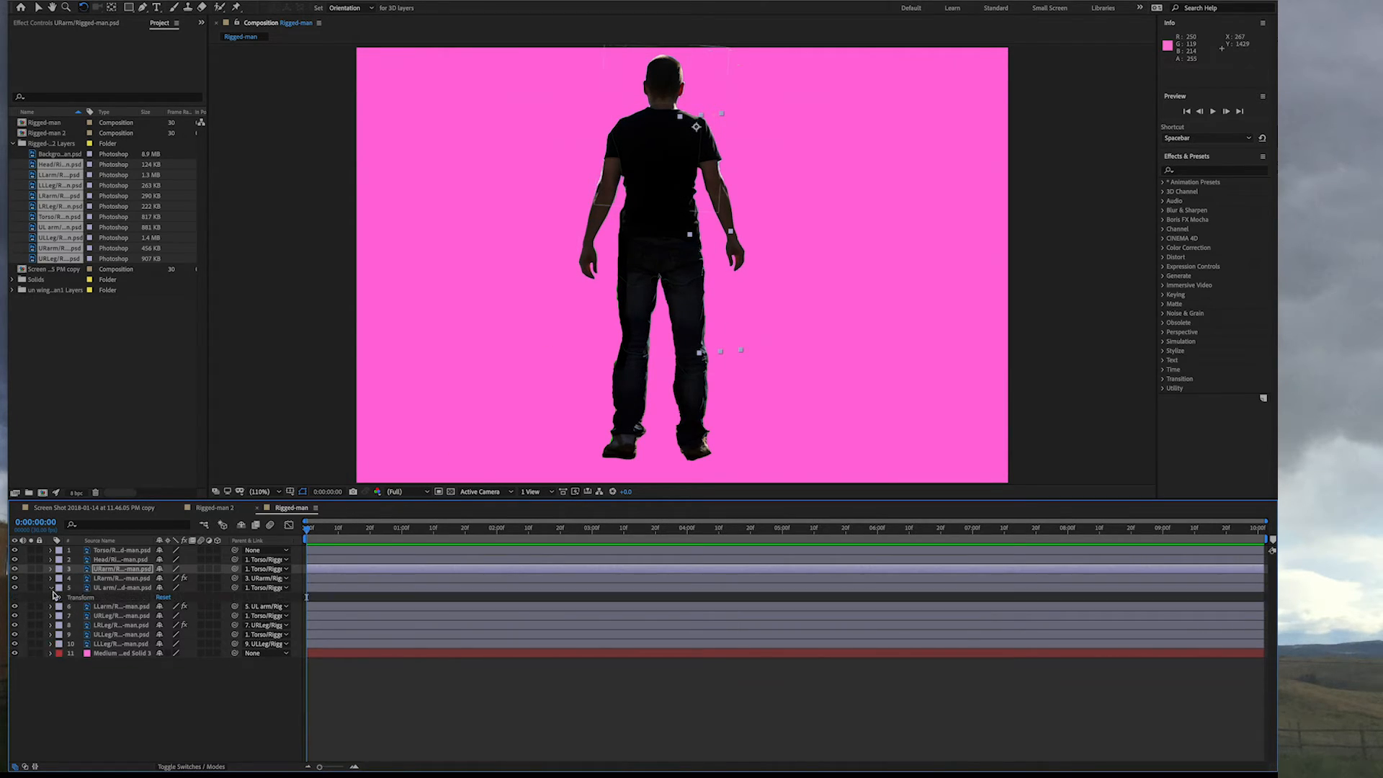
{"action": "left_click", "coordinate": [60, 597]}
{"action": "left_click", "coordinate": [78, 616]}
{"action": "left_click", "coordinate": [78, 625]}
{"action": "left_click", "coordinate": [79, 635]}
{"action": "left_click", "coordinate": [51, 587]}
Step: Set starting keyframes for the lower right arm's Position, Scale and Rotation
{"action": "left_click", "coordinate": [51, 579]}
{"action": "left_click", "coordinate": [79, 615]}
{"action": "left_click", "coordinate": [79, 625]}
{"action": "left_click", "coordinate": [79, 635]}
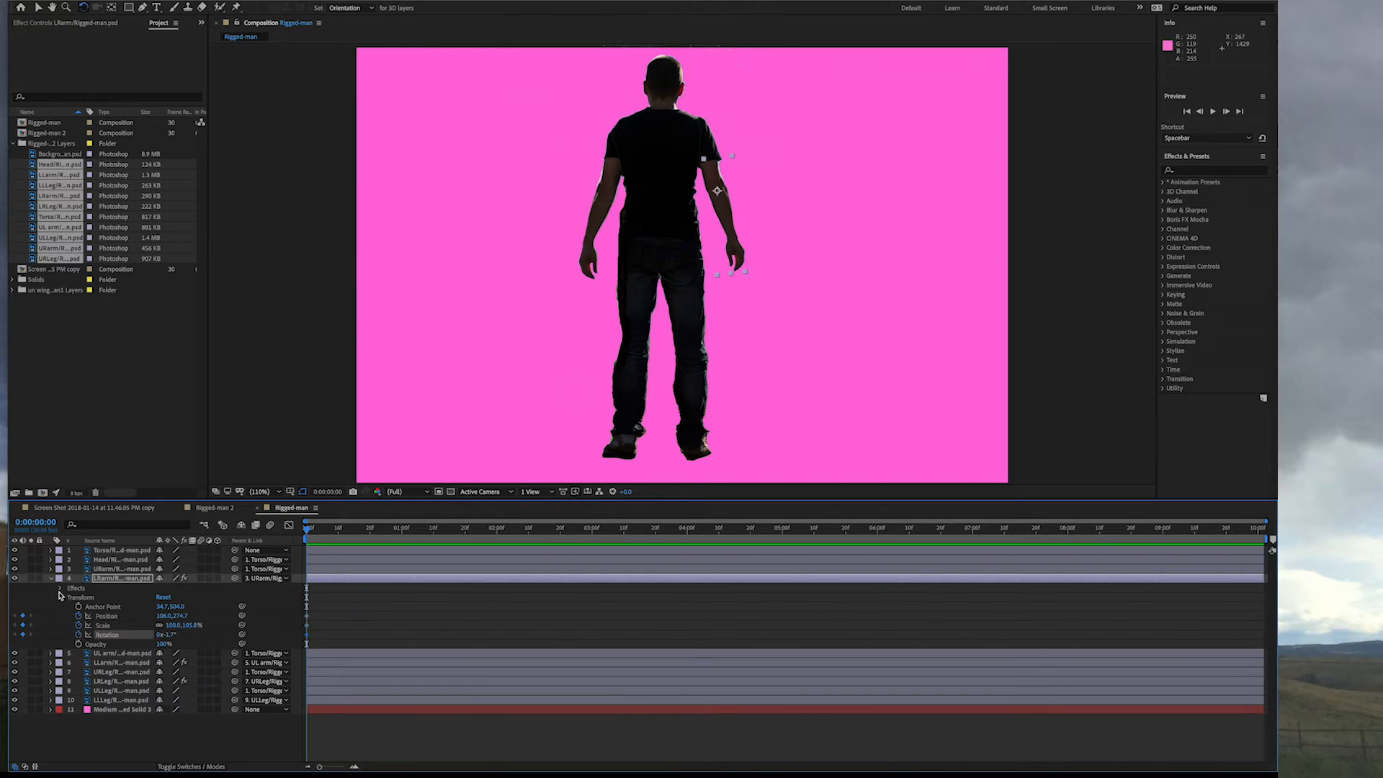
{"action": "left_click", "coordinate": [61, 597]}
Step: Set starting keyframes for the lower left arm's Position, Scale and Rotation
{"action": "left_click", "coordinate": [51, 616]}
{"action": "left_click", "coordinate": [60, 625]}
{"action": "left_click", "coordinate": [61, 635]}
{"action": "left_click", "coordinate": [79, 653]}
{"action": "left_click", "coordinate": [79, 662]}
{"action": "left_click", "coordinate": [79, 672]}
{"action": "left_click", "coordinate": [50, 616]}
Step: Set starting Position, Scale and Rotation keyframes for the upper right leg and collapse the lower right leg's Puppet effect properties
{"action": "left_click", "coordinate": [52, 629]}
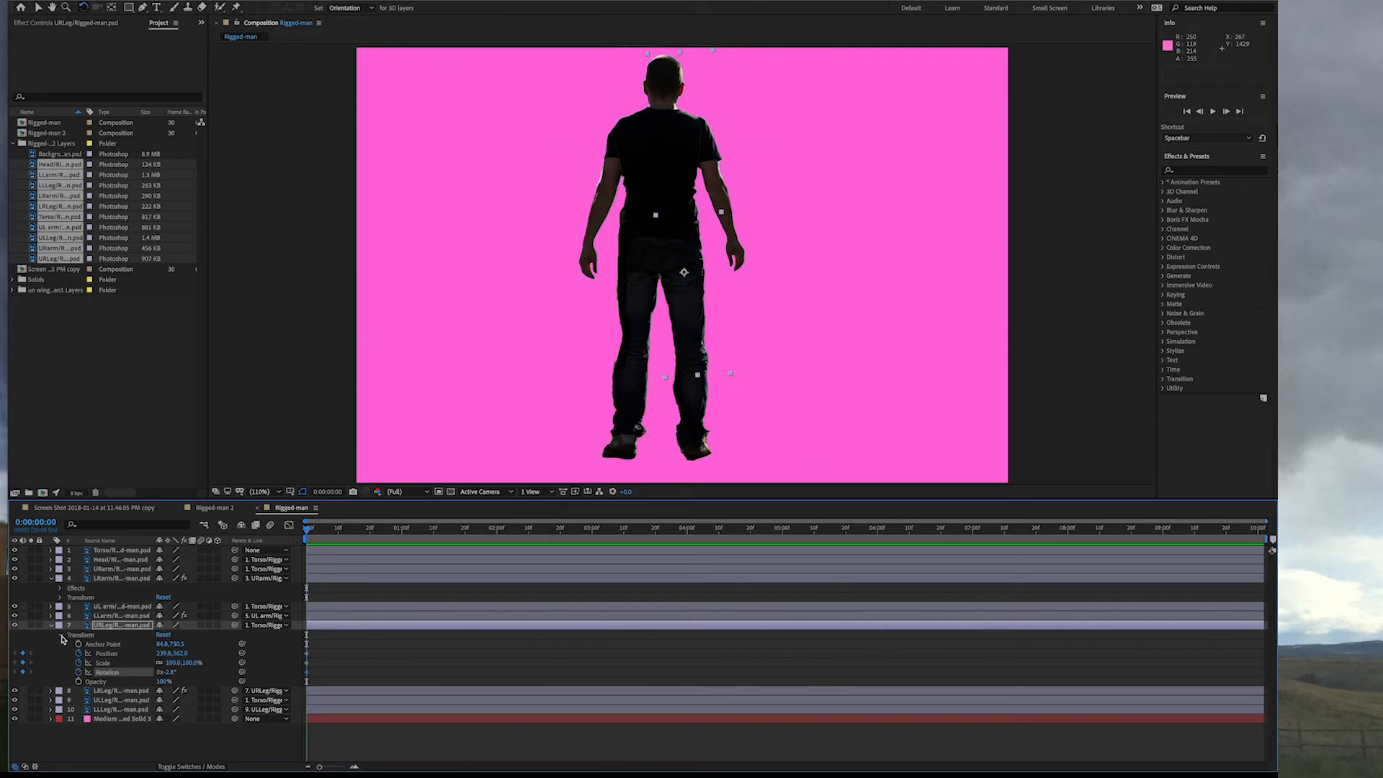
{"action": "left_click", "coordinate": [61, 635]}
{"action": "left_click", "coordinate": [51, 625]}
{"action": "left_click", "coordinate": [51, 635]}
{"action": "left_click", "coordinate": [72, 653]}
{"action": "left_click", "coordinate": [60, 644]}
{"action": "left_click", "coordinate": [51, 635]}
Step: Set starting keyframes for the upper left leg's Position, Scale and Rotation
{"action": "left_click", "coordinate": [50, 643]}
{"action": "left_click", "coordinate": [60, 653]}
{"action": "left_click_drag", "start_coordinate": [79, 672], "coordinate": [79, 691]}
{"action": "left_click", "coordinate": [60, 653]}
{"action": "left_click", "coordinate": [51, 644]}
Step: Set starting keyframes for the lower left leg's Position, Scale and Rotation and collapse the remaining open layers
{"action": "left_click", "coordinate": [51, 653]}
{"action": "left_click", "coordinate": [61, 662]}
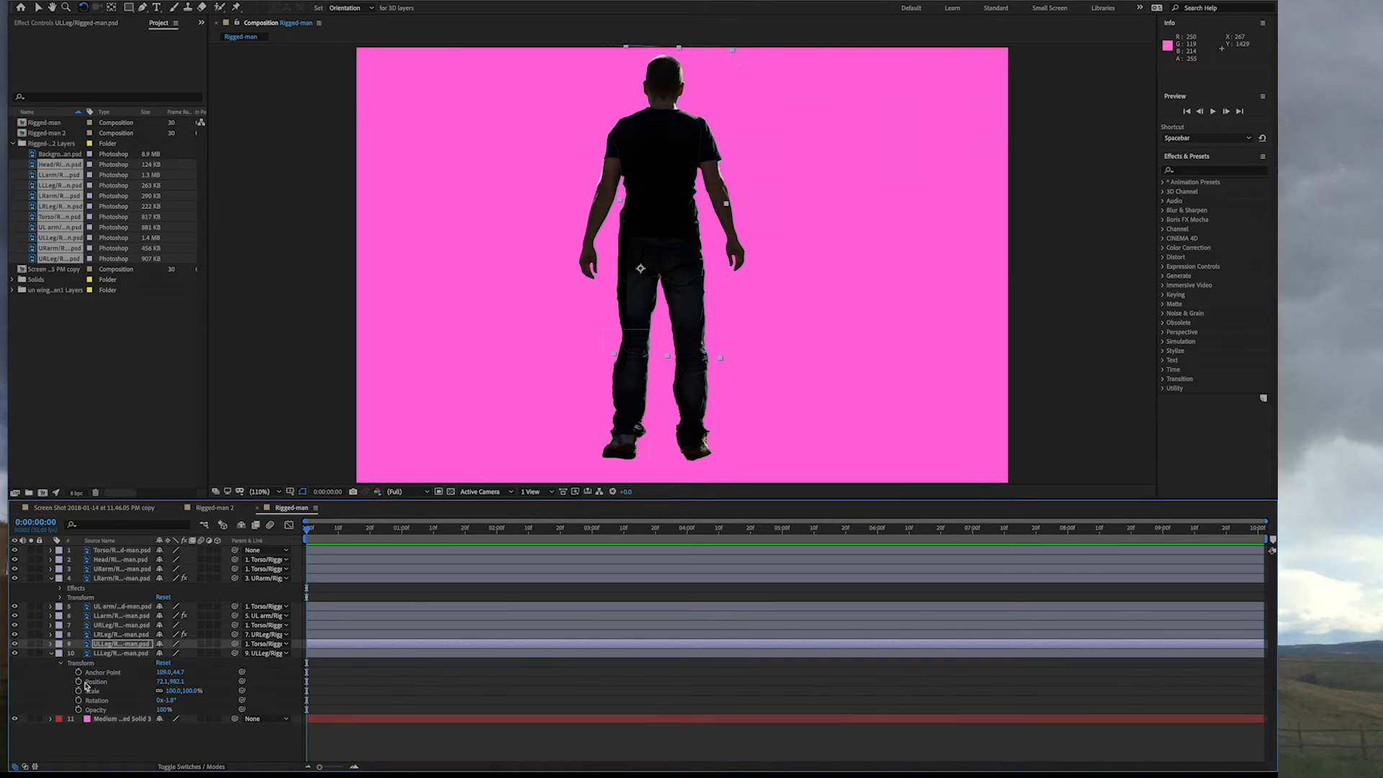
{"action": "left_click", "coordinate": [78, 681]}
{"action": "left_click", "coordinate": [78, 691]}
{"action": "left_click", "coordinate": [78, 700]}
{"action": "left_click", "coordinate": [61, 662]}
{"action": "left_click", "coordinate": [51, 653]}
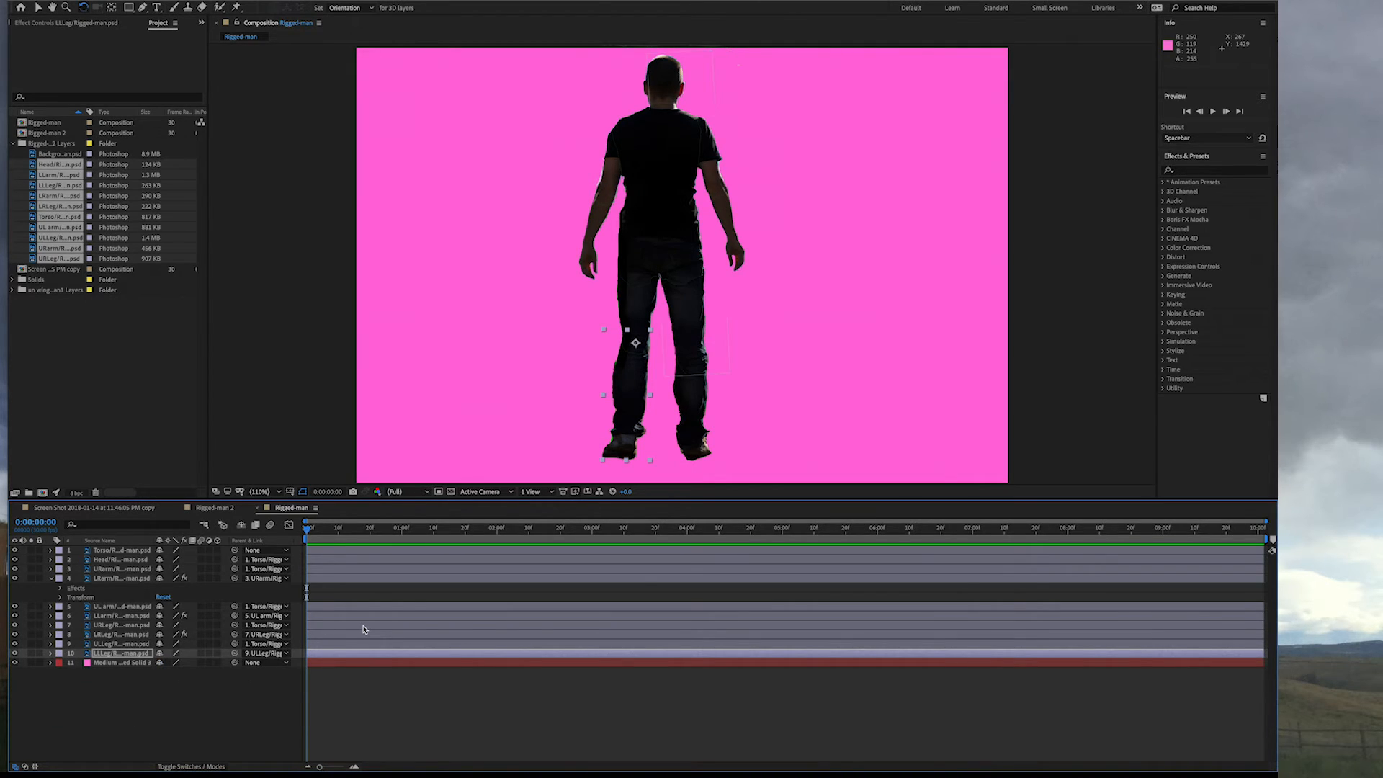
{"action": "left_click", "coordinate": [50, 578]}
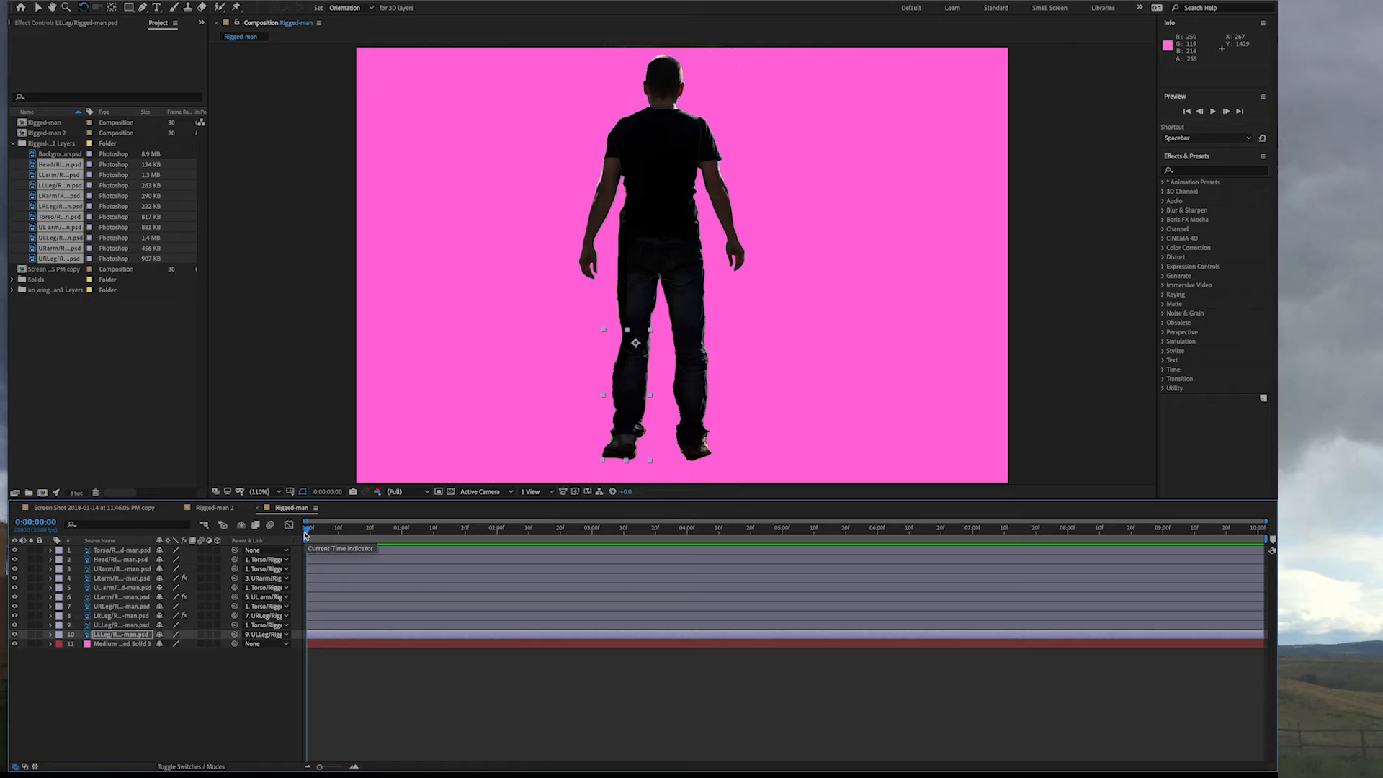
Step: At 0:00:00:09, rotate the lower left leg to about 15.7° and the lower right leg to about 27.4°
{"action": "left_click_drag", "start_coordinate": [306, 533], "coordinate": [337, 533]}
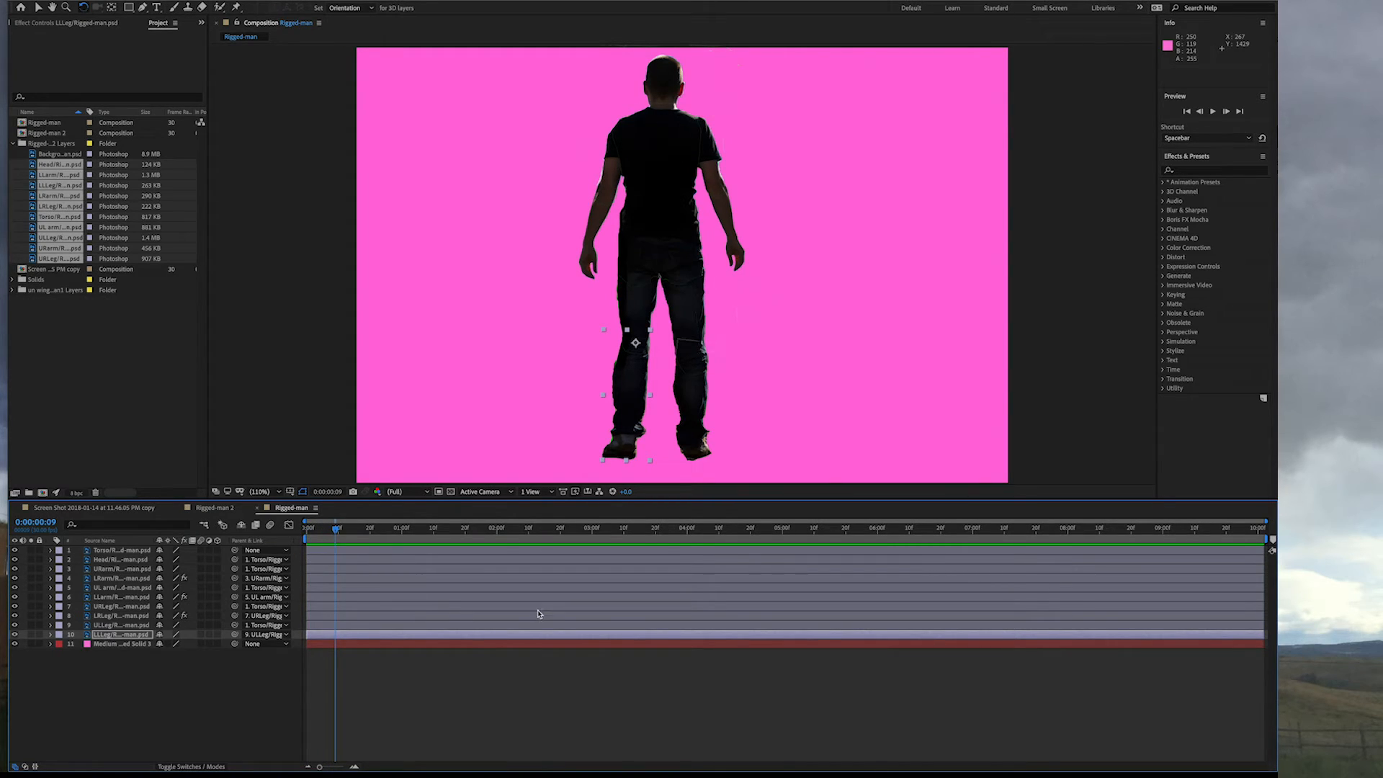
{"action": "left_click_drag", "start_coordinate": [651, 464], "coordinate": [672, 464]}
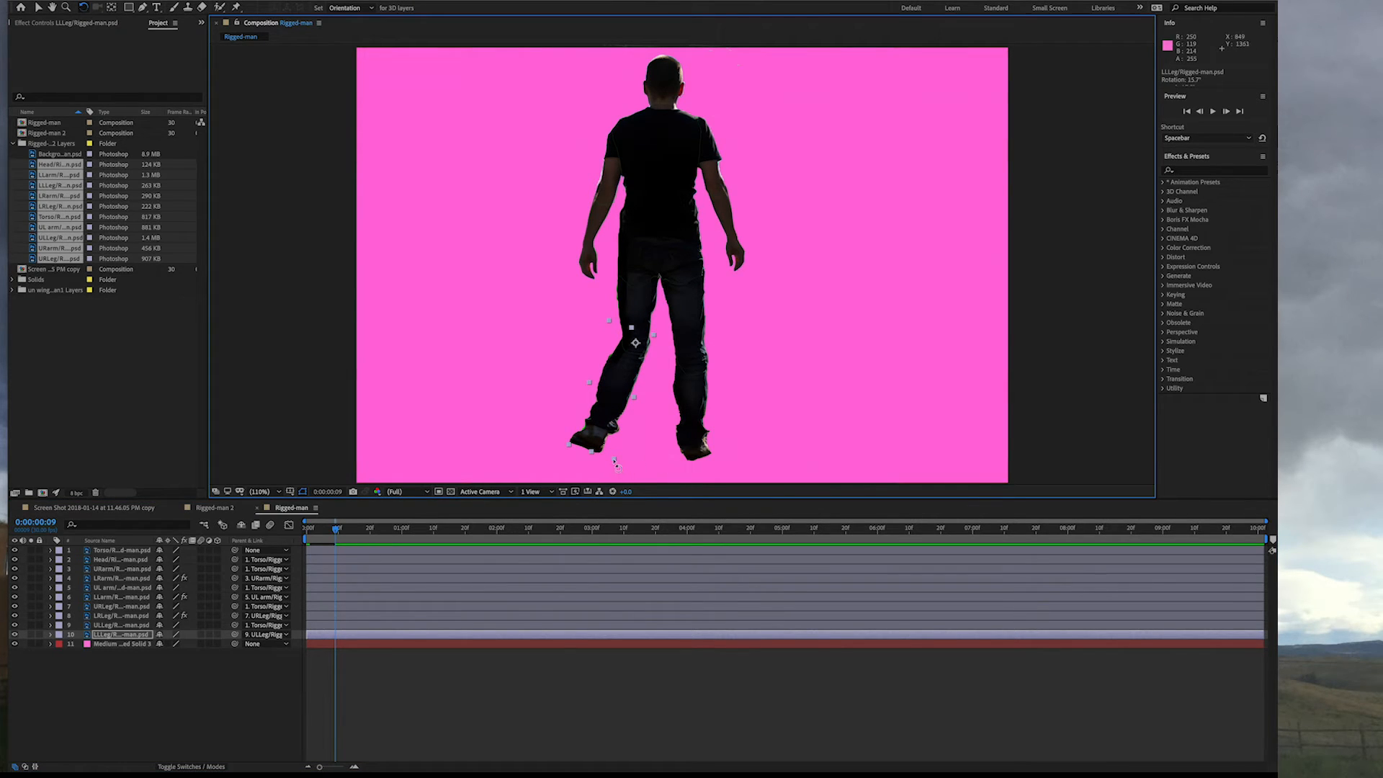
{"action": "left_click", "coordinate": [705, 453]}
{"action": "left_click_drag", "start_coordinate": [706, 463], "coordinate": [673, 465]}
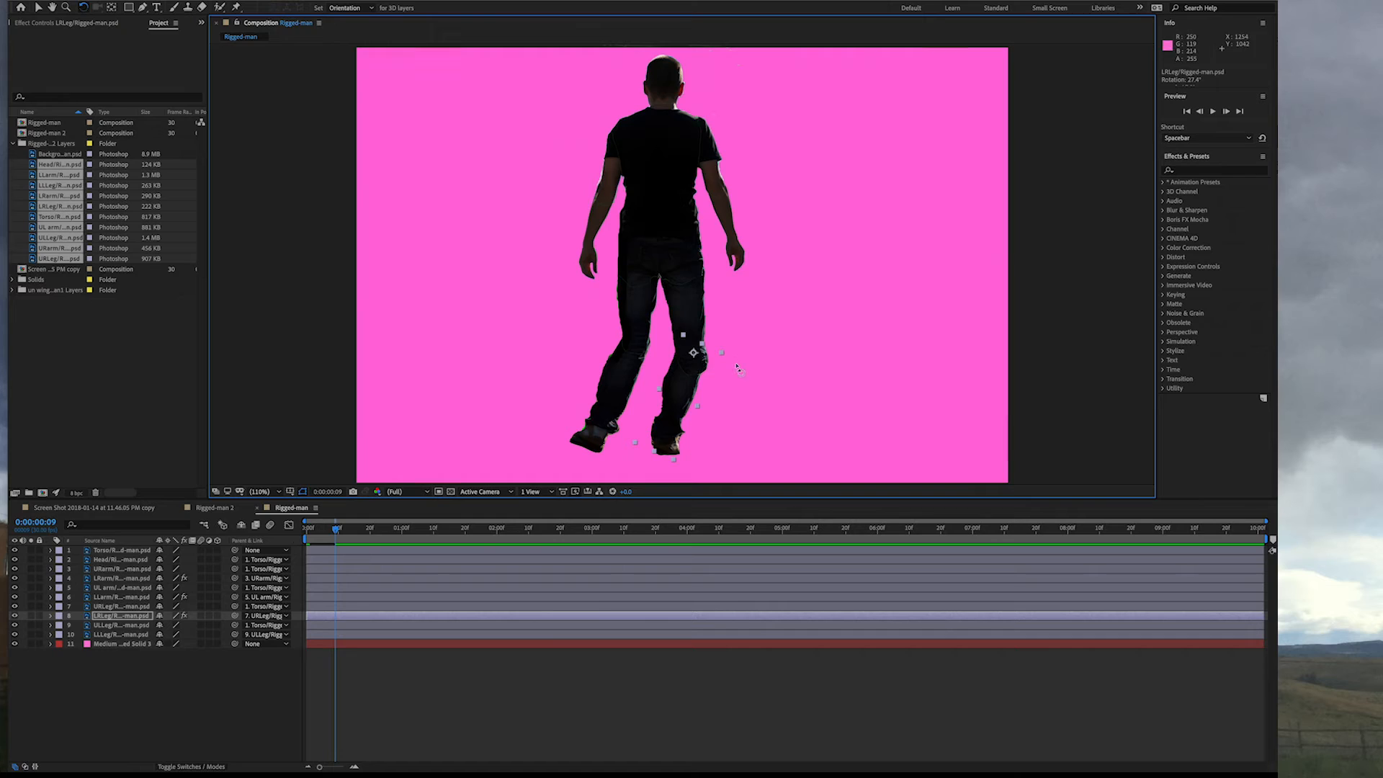
Step: Rotate the lower left arm to about -3.9° and swing the lower right arm slightly inward toward the body
{"action": "left_click", "coordinate": [591, 250]}
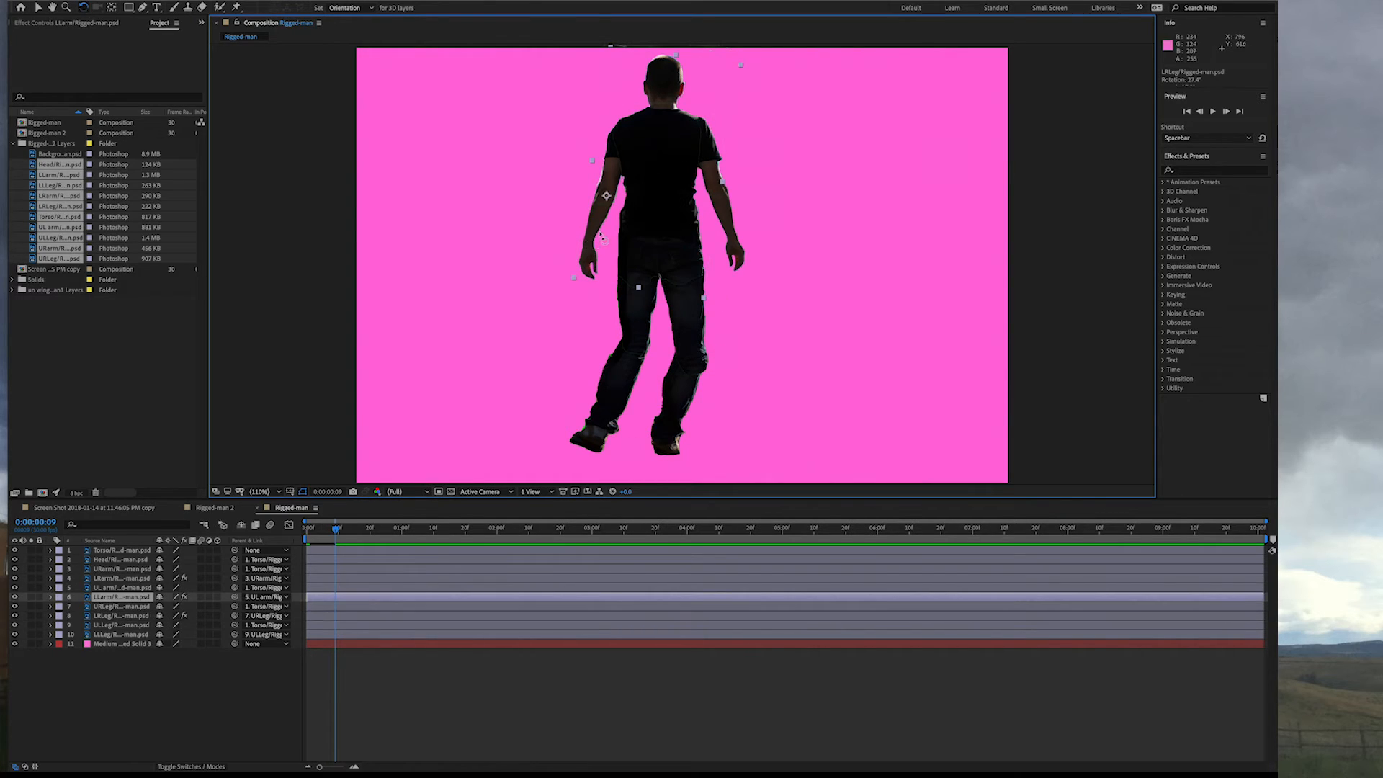
{"action": "left_click_drag", "start_coordinate": [574, 281], "coordinate": [588, 284]}
{"action": "left_click", "coordinate": [726, 231]}
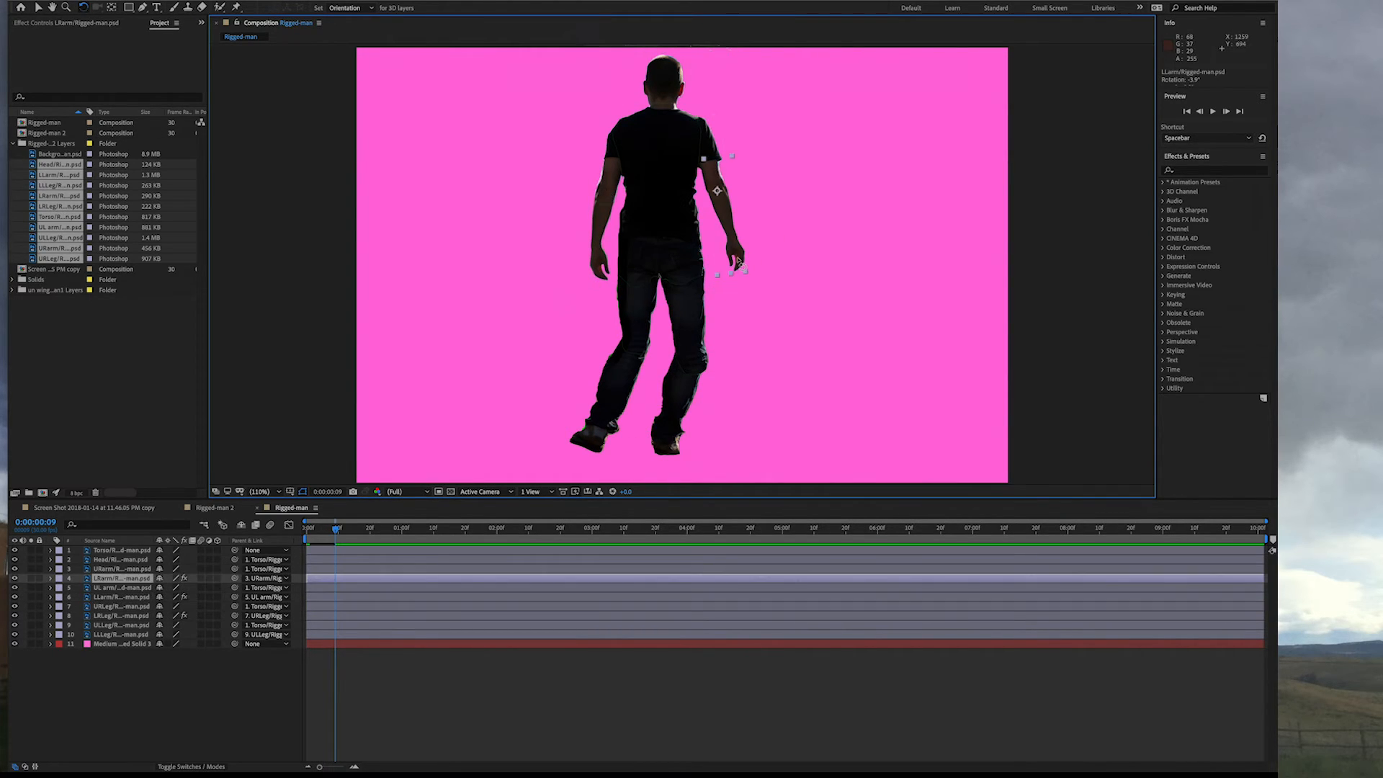
{"action": "left_click_drag", "start_coordinate": [744, 265], "coordinate": [735, 269]}
Step: Tilt the head to about -14.7° and rotate the torso to about -3.1°
{"action": "left_click_drag", "start_coordinate": [667, 60], "coordinate": [649, 59]}
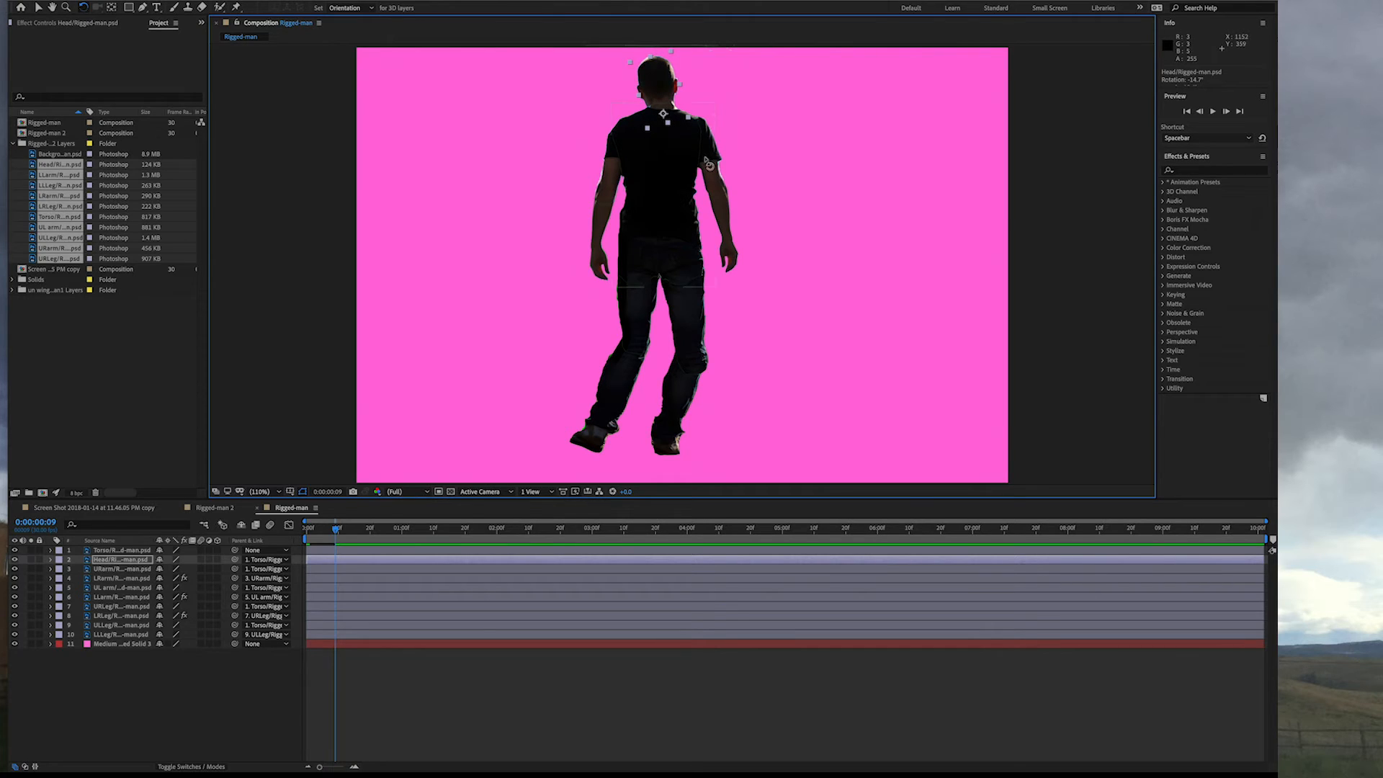
{"action": "left_click", "coordinate": [707, 147]}
{"action": "left_click_drag", "start_coordinate": [718, 203], "coordinate": [722, 204]}
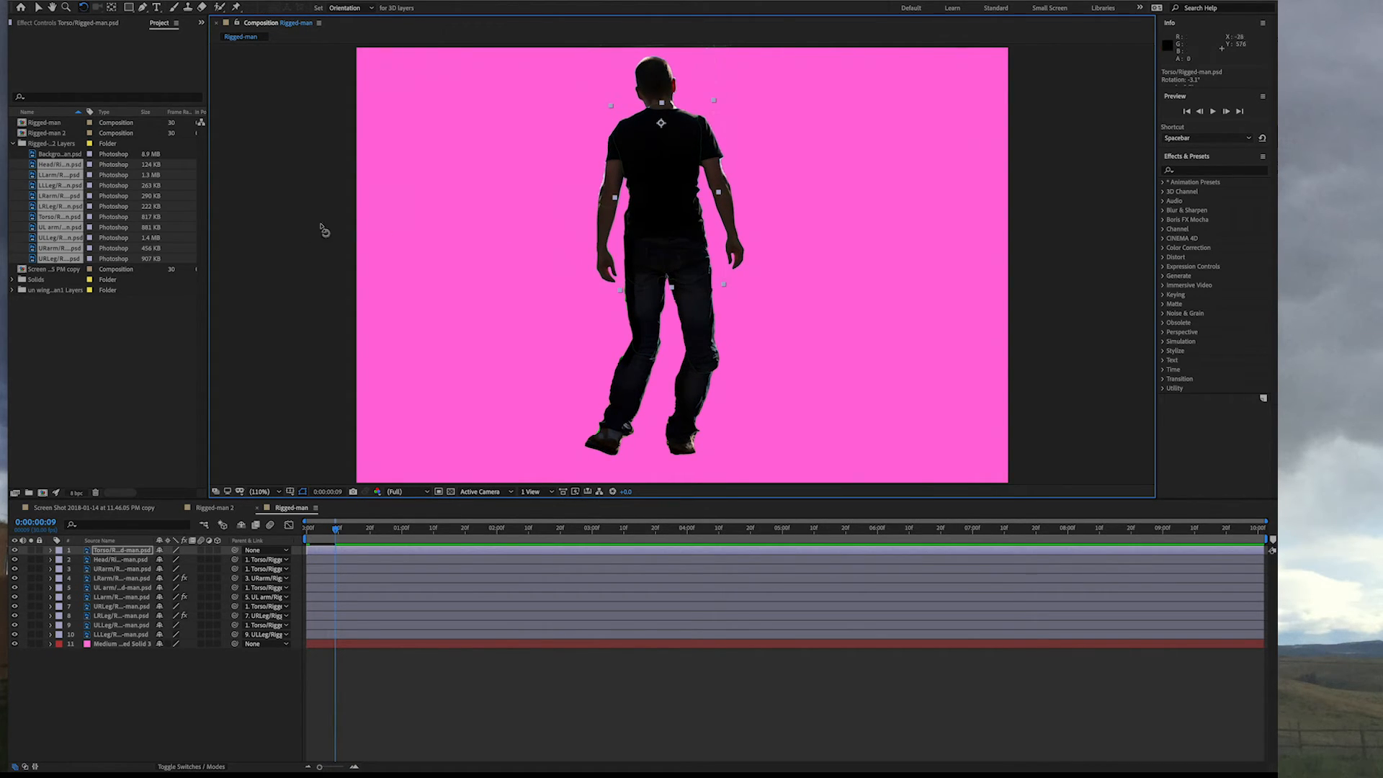
Step: Swing both upper arms outward, the right to about -12.4° and the left to about 14.1°
{"action": "left_click", "coordinate": [96, 570]}
{"action": "left_click_drag", "start_coordinate": [741, 222], "coordinate": [756, 221]}
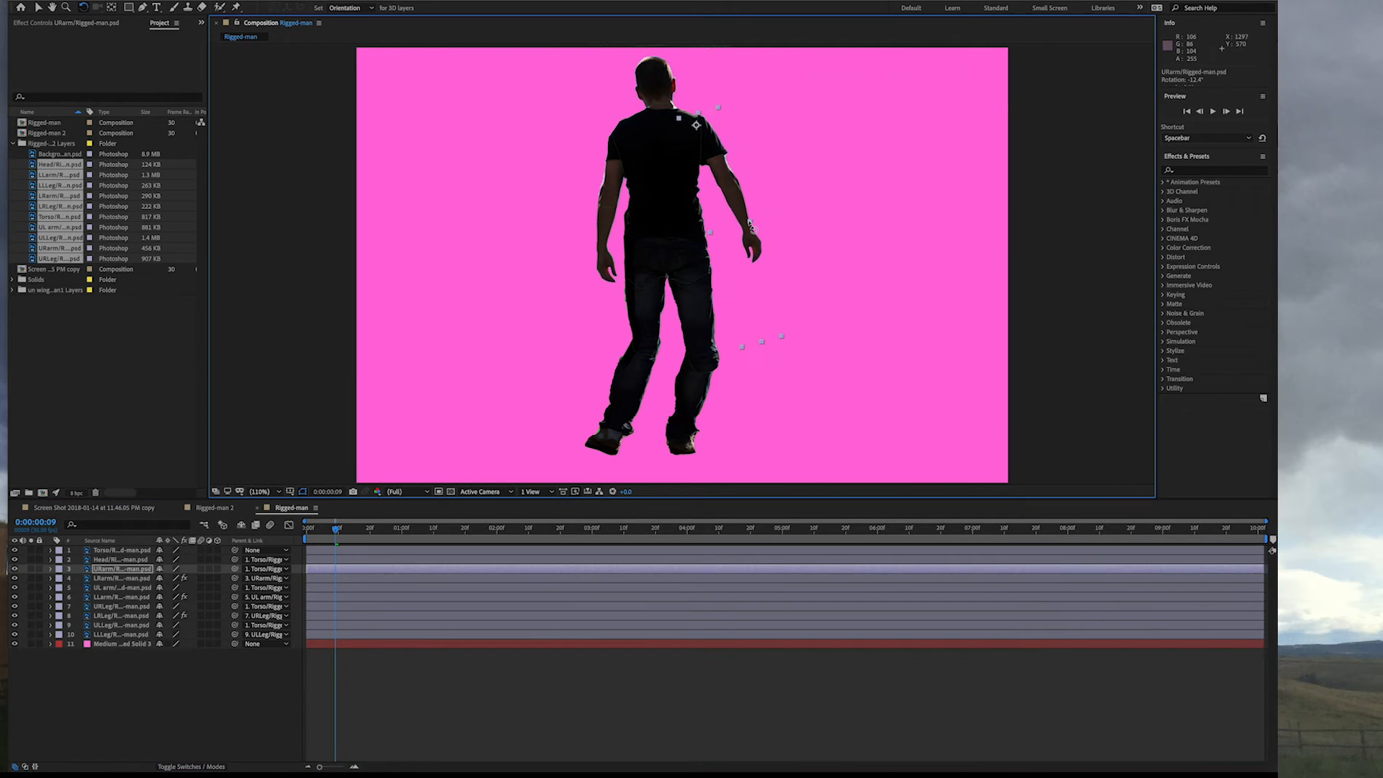
{"action": "left_click", "coordinate": [611, 175]}
{"action": "mouse_move", "coordinate": [660, 209]}
{"action": "left_mouse_down"}
{"action": "mouse_move", "coordinate": [633, 215]}
{"action": "mouse_move", "coordinate": [646, 214]}
{"action": "left_mouse_up"}
Step: Rotate the upper right and upper left legs outward from the hips into a wide stance
{"action": "left_click", "coordinate": [697, 328]}
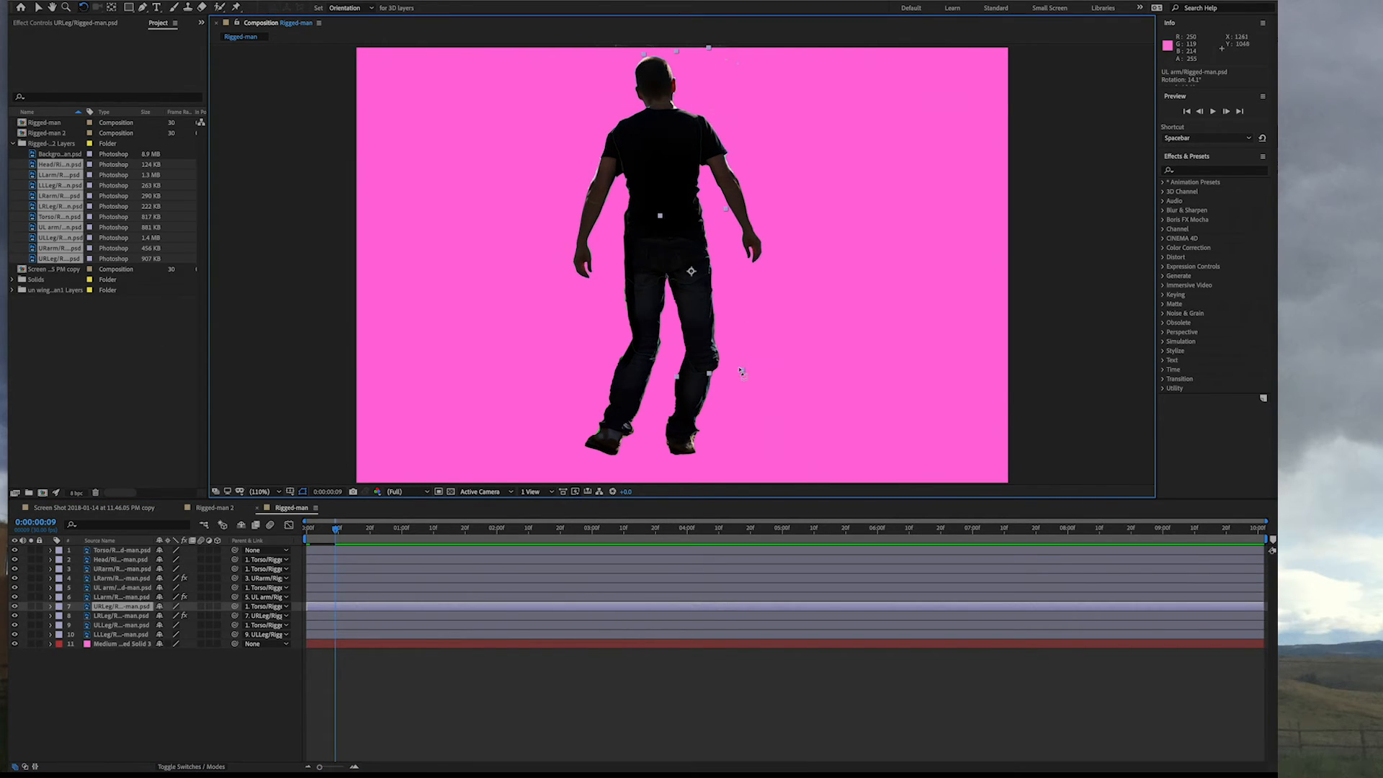
{"action": "left_click_drag", "start_coordinate": [738, 369], "coordinate": [751, 364]}
{"action": "left_click_drag", "start_coordinate": [626, 360], "coordinate": [605, 355]}
Step: At 0:00:00:16, scale the lower left leg to about 100% by 86% and the upper right arm to about 98% by 99%
{"action": "left_click_drag", "start_coordinate": [335, 529], "coordinate": [357, 530]}
{"action": "left_click", "coordinate": [38, 10]}
{"action": "left_click", "coordinate": [600, 396]}
{"action": "left_click_drag", "start_coordinate": [576, 450], "coordinate": [589, 441]}
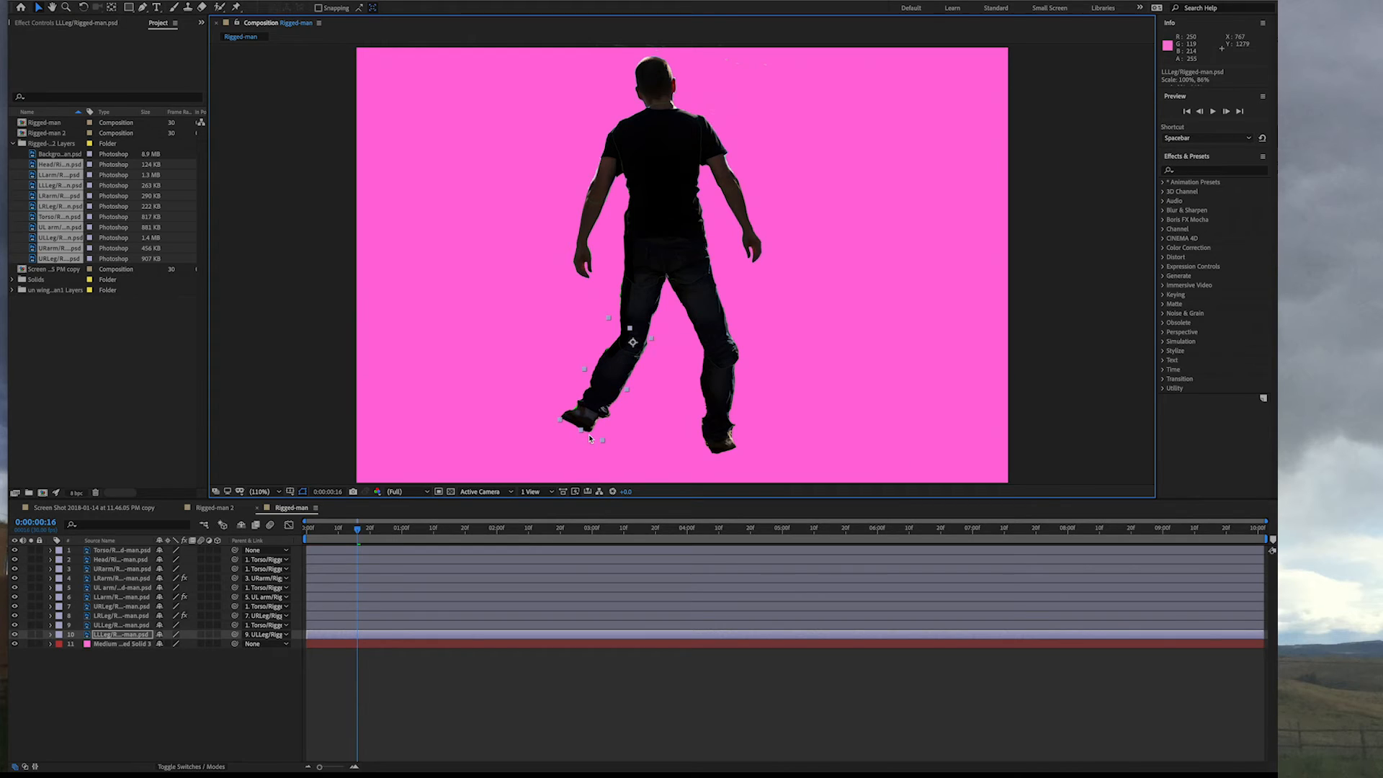
{"action": "left_click", "coordinate": [737, 202]}
{"action": "left_click_drag", "start_coordinate": [763, 344], "coordinate": [770, 356]}
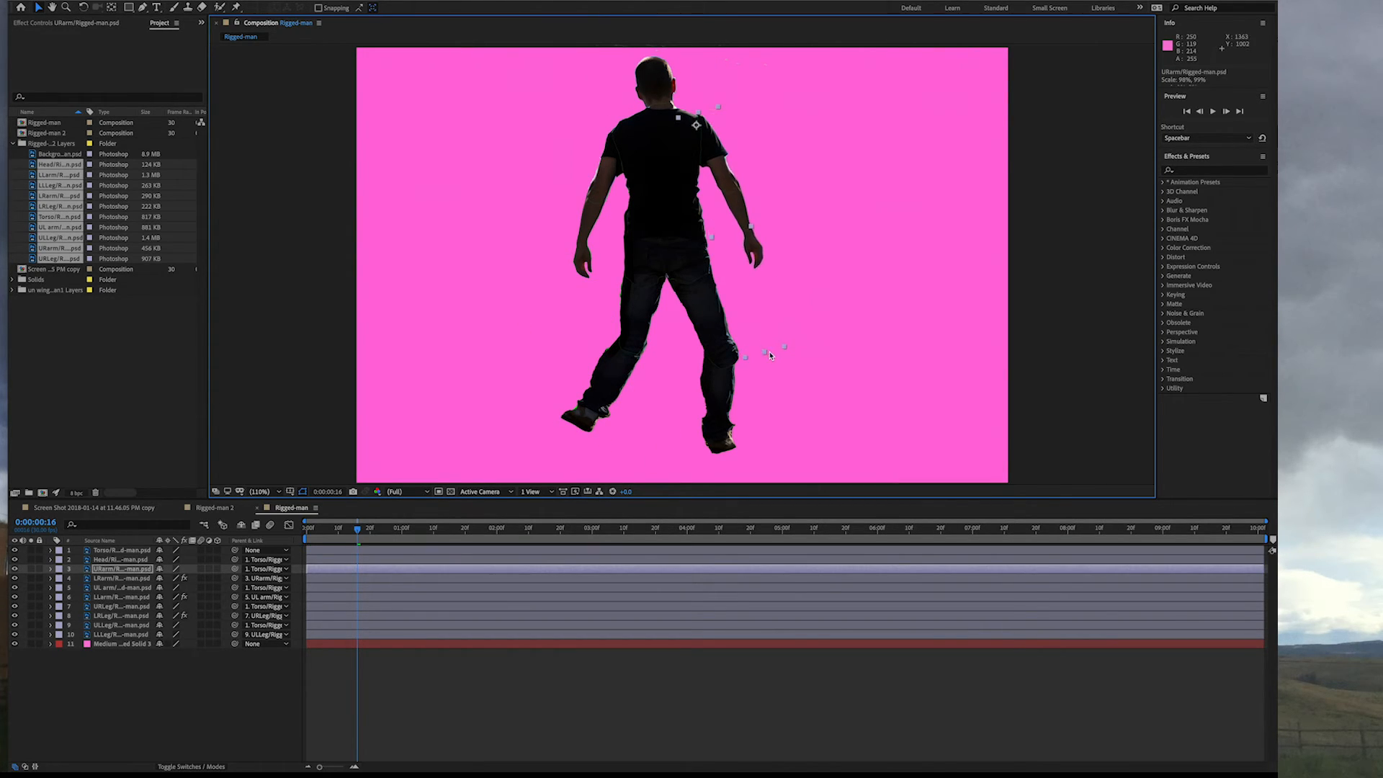
Step: Rotate the lower right arm inward at the elbow to about 26.2°
{"action": "left_click", "coordinate": [104, 578]}
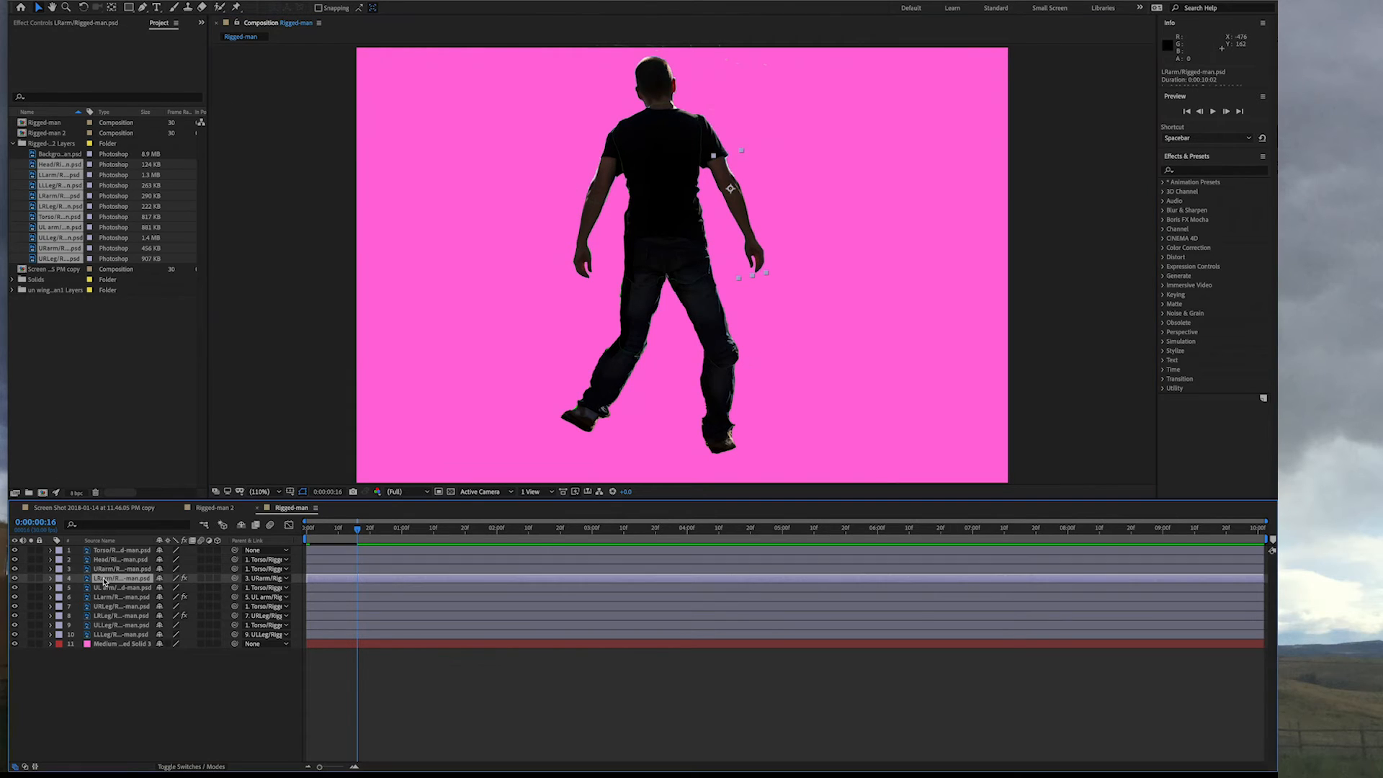
{"action": "left_click", "coordinate": [754, 279]}
{"action": "left_click", "coordinate": [84, 9]}
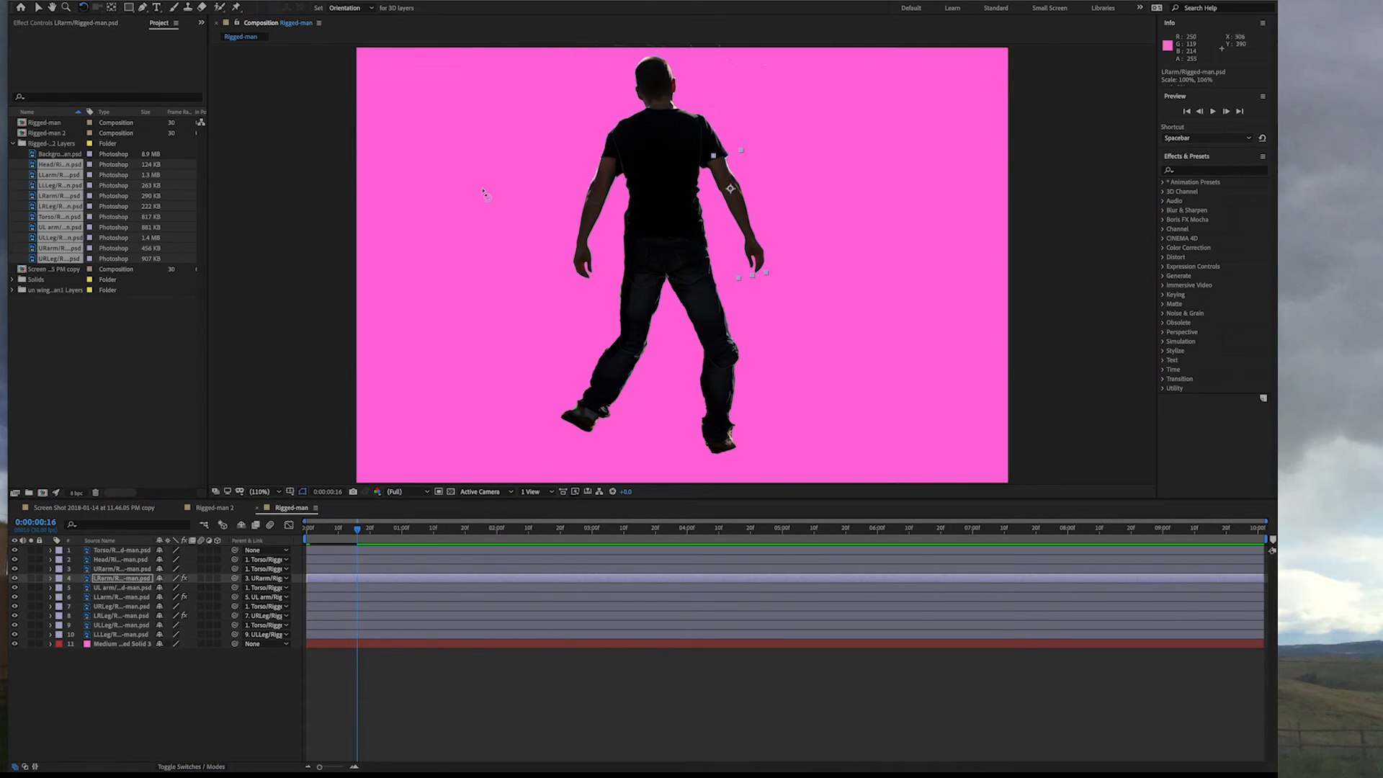
{"action": "left_click_drag", "start_coordinate": [770, 280], "coordinate": [733, 283]}
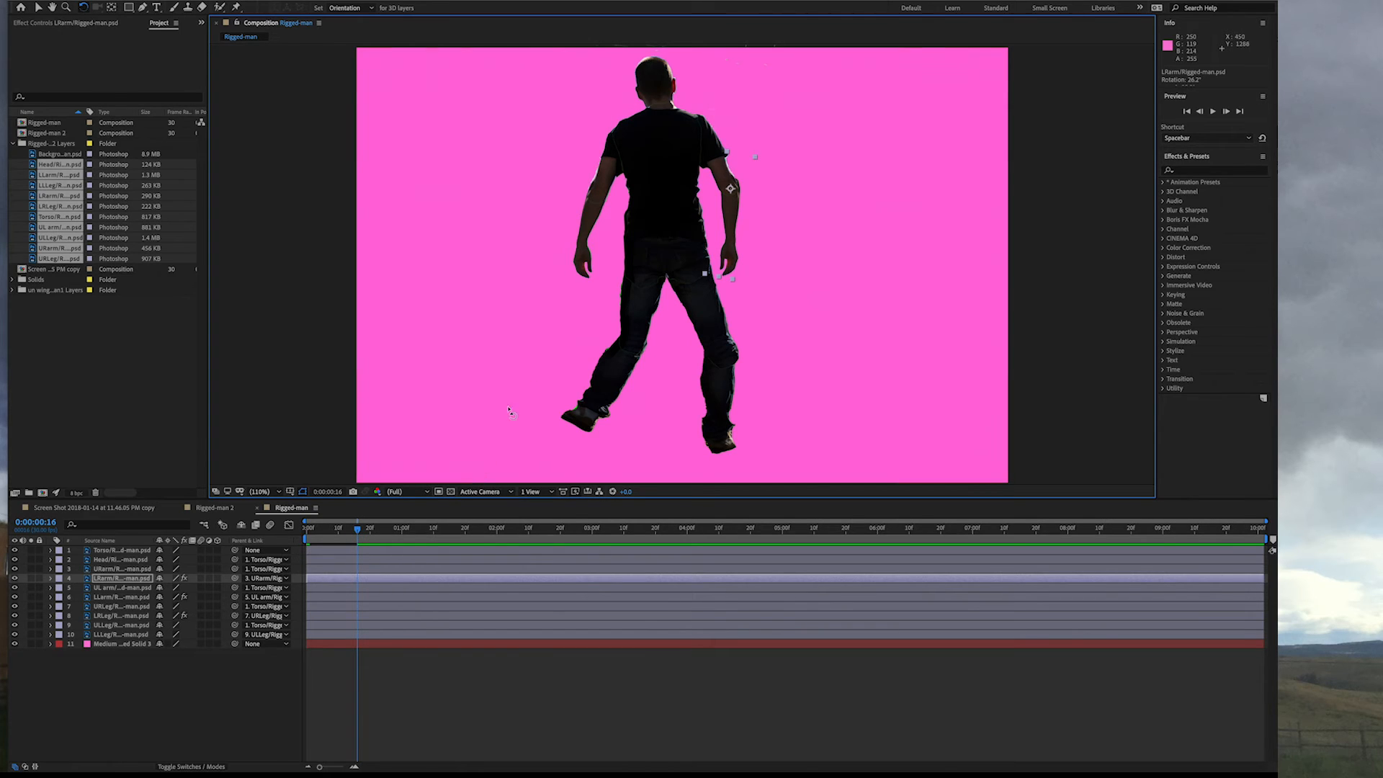
Step: Swing the lower left arm inward at the elbow and rotate the lower right leg outward at the knee
{"action": "left_click", "coordinate": [590, 221]}
{"action": "left_click_drag", "start_coordinate": [589, 227], "coordinate": [602, 231]}
{"action": "left_click_drag", "start_coordinate": [719, 382], "coordinate": [753, 374]}
Step: At 0:00:01:01, rotate both lower legs inward at the knees to bring the feet closer together
{"action": "left_click_drag", "start_coordinate": [358, 531], "coordinate": [405, 537]}
{"action": "left_click_drag", "start_coordinate": [787, 408], "coordinate": [713, 438]}
{"action": "left_click_drag", "start_coordinate": [598, 407], "coordinate": [635, 427]}
Step: Tilt the head and torso toward the man's right side at 0:00:01:01
{"action": "left_click", "coordinate": [638, 274]}
{"action": "left_click", "coordinate": [656, 83]}
{"action": "left_click_drag", "start_coordinate": [668, 63], "coordinate": [685, 69]}
{"action": "mouse_move", "coordinate": [684, 155]}
{"action": "left_mouse_down"}
{"action": "mouse_move", "coordinate": [703, 155]}
{"action": "mouse_move", "coordinate": [677, 160]}
{"action": "left_mouse_up"}
Step: Raise both upper arms outward from the shoulders, rotating the upper left arm to about 40.1°
{"action": "left_click", "coordinate": [725, 183]}
{"action": "left_click_drag", "start_coordinate": [753, 287], "coordinate": [780, 230]}
{"action": "left_click_drag", "start_coordinate": [609, 189], "coordinate": [572, 175]}
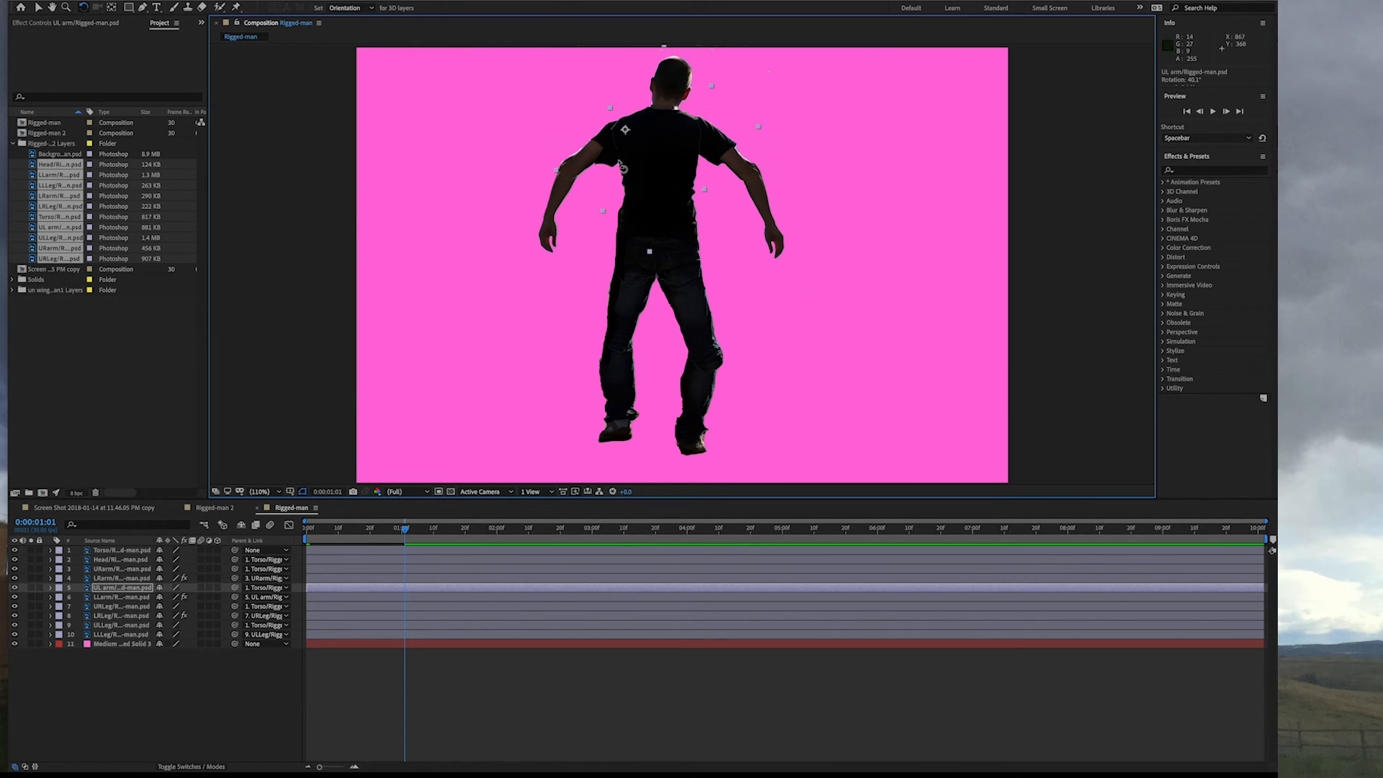
Step: Bend both forearms in toward the hips, the lower left arm to about -49.9° and the lower right arm to about 55°
{"action": "left_click_drag", "start_coordinate": [568, 202], "coordinate": [598, 205]}
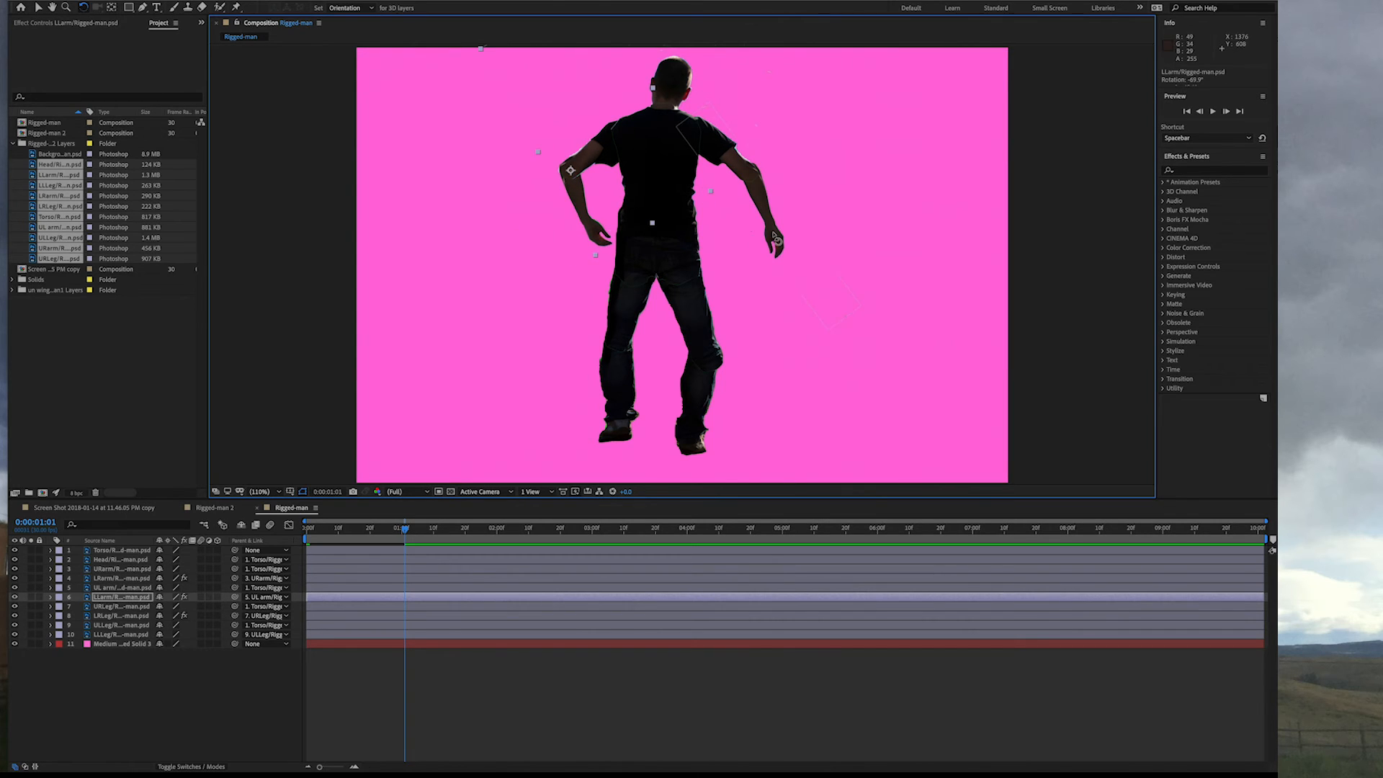
{"action": "left_click_drag", "start_coordinate": [727, 157], "coordinate": [720, 166]}
{"action": "left_click", "coordinate": [112, 580]}
{"action": "left_click_drag", "start_coordinate": [778, 302], "coordinate": [723, 232]}
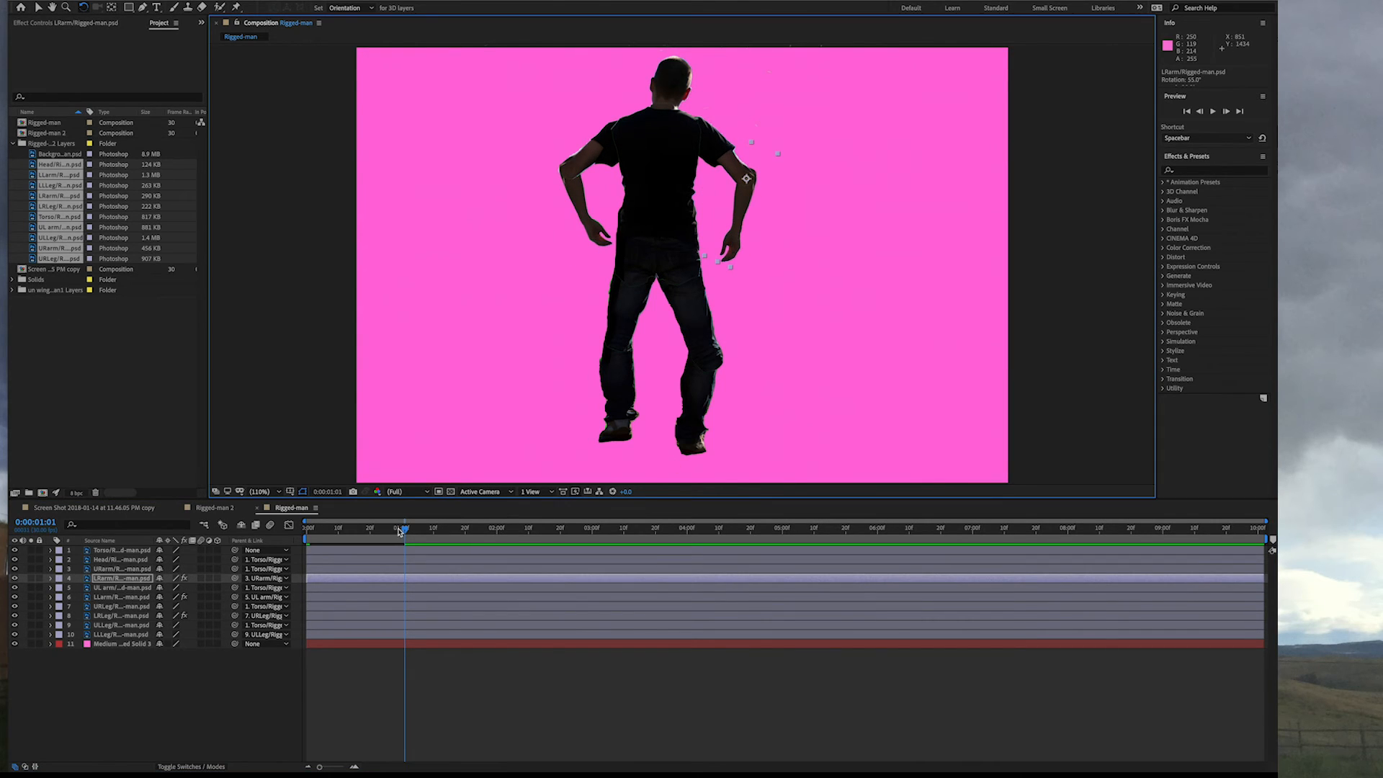
Step: At the first frame, rotate the lower right arm to about 7.7° and nudge it into line with the upper arm
{"action": "key", "text": "Home"}
{"action": "mouse_move", "coordinate": [718, 188]}
{"action": "left_mouse_down"}
{"action": "mouse_move", "coordinate": [713, 222]}
{"action": "mouse_move", "coordinate": [673, 269]}
{"action": "mouse_move", "coordinate": [719, 188]}
{"action": "left_mouse_up"}
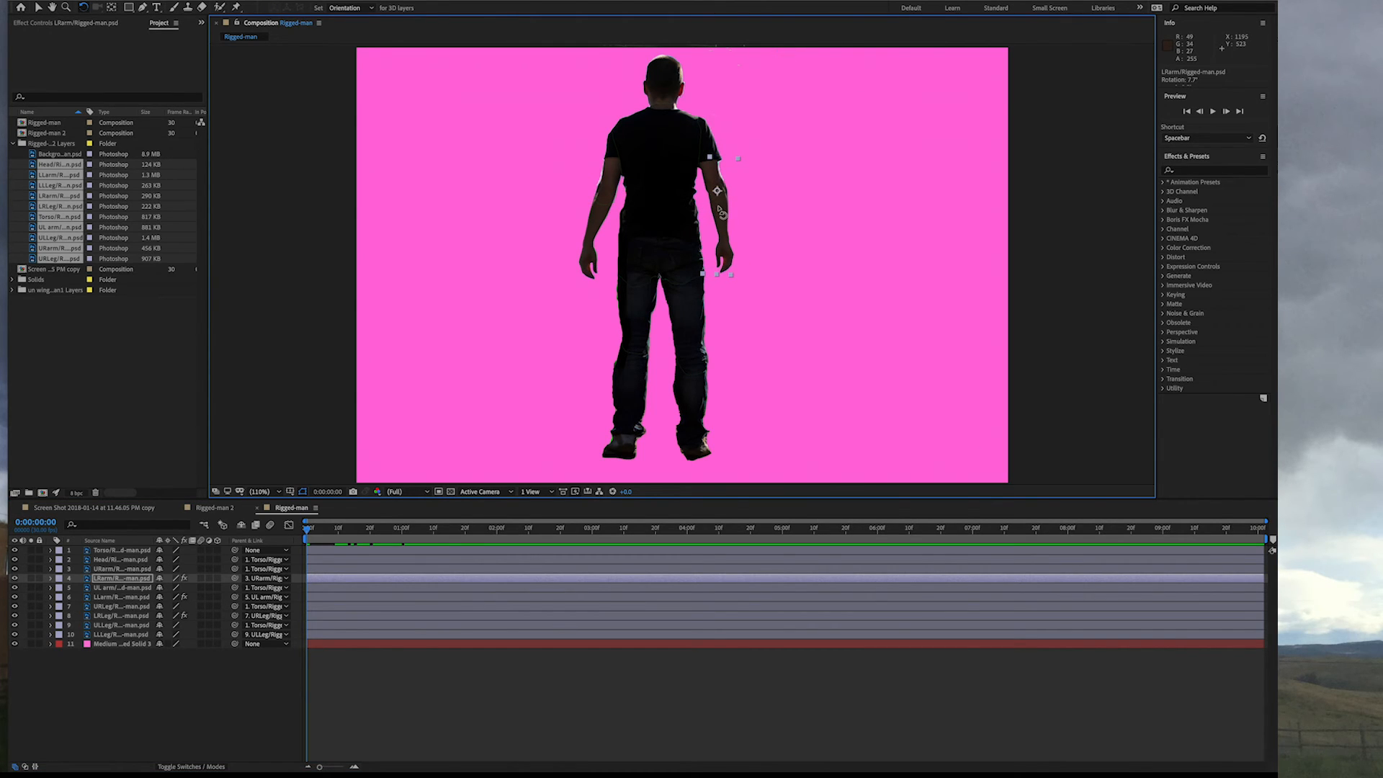
{"action": "key", "text": "v"}
{"action": "left_click_drag", "start_coordinate": [724, 235], "coordinate": [716, 192]}
Step: Shift the lower left arm's anchor point at the elbow and adjust the leg anchor points at the hip and knee
{"action": "key", "text": "y"}
{"action": "left_click_drag", "start_coordinate": [609, 195], "coordinate": [605, 195]}
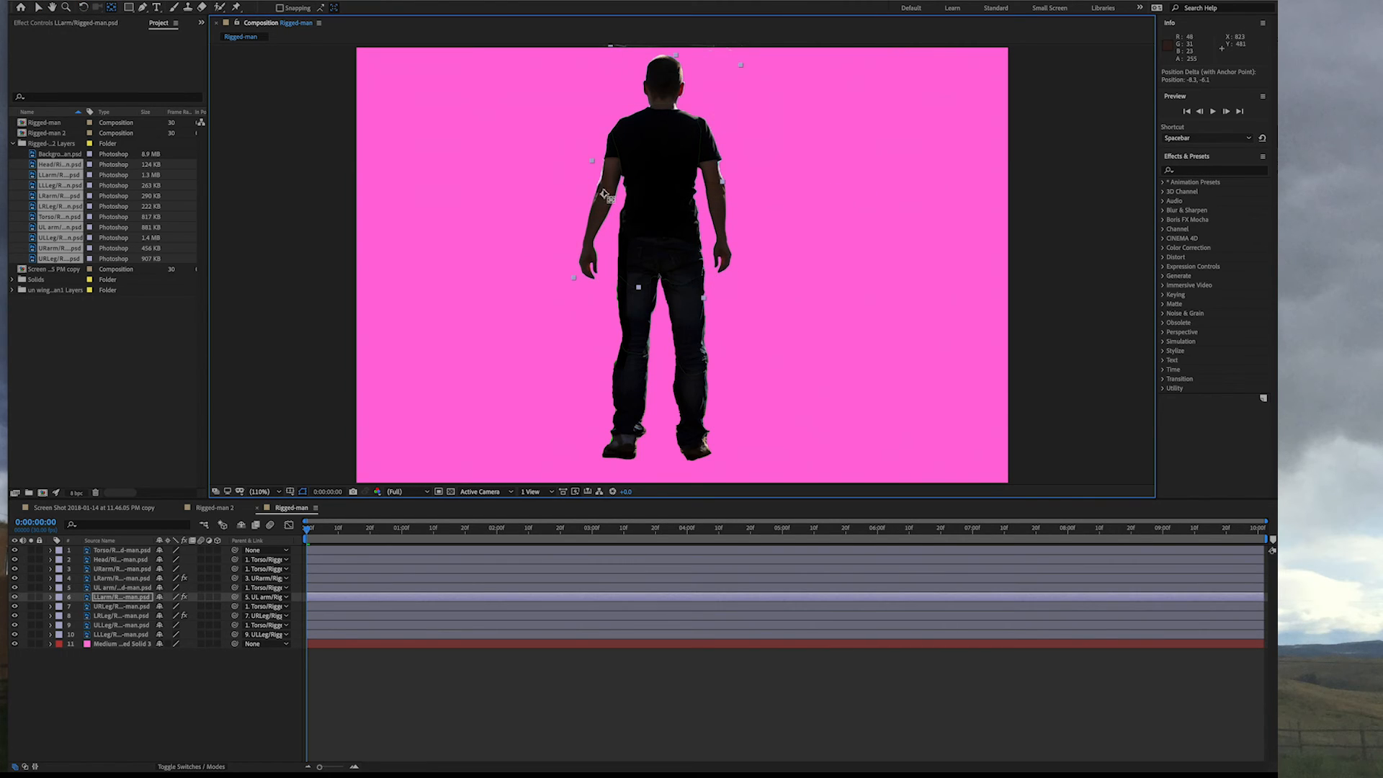
{"action": "left_click_drag", "start_coordinate": [640, 274], "coordinate": [638, 269]}
{"action": "left_click_drag", "start_coordinate": [693, 352], "coordinate": [695, 356]}
Step: Preview the animation briefly and undo the last adjustment
{"action": "left_click", "coordinate": [775, 374]}
{"action": "key", "text": "space"}
{"action": "key", "text": "space"}
{"action": "key", "text": "super+z"}
Step: Reposition the lower left arm's anchor point at the elbow, rotate the arm to about 6.1° and play back the animation
{"action": "left_click", "coordinate": [602, 188]}
{"action": "left_click_drag", "start_coordinate": [605, 191], "coordinate": [609, 196]}
{"action": "left_click", "coordinate": [84, 7]}
{"action": "mouse_move", "coordinate": [577, 278]}
{"action": "left_mouse_down"}
{"action": "mouse_move", "coordinate": [549, 274]}
{"action": "mouse_move", "coordinate": [575, 280]}
{"action": "left_mouse_up"}
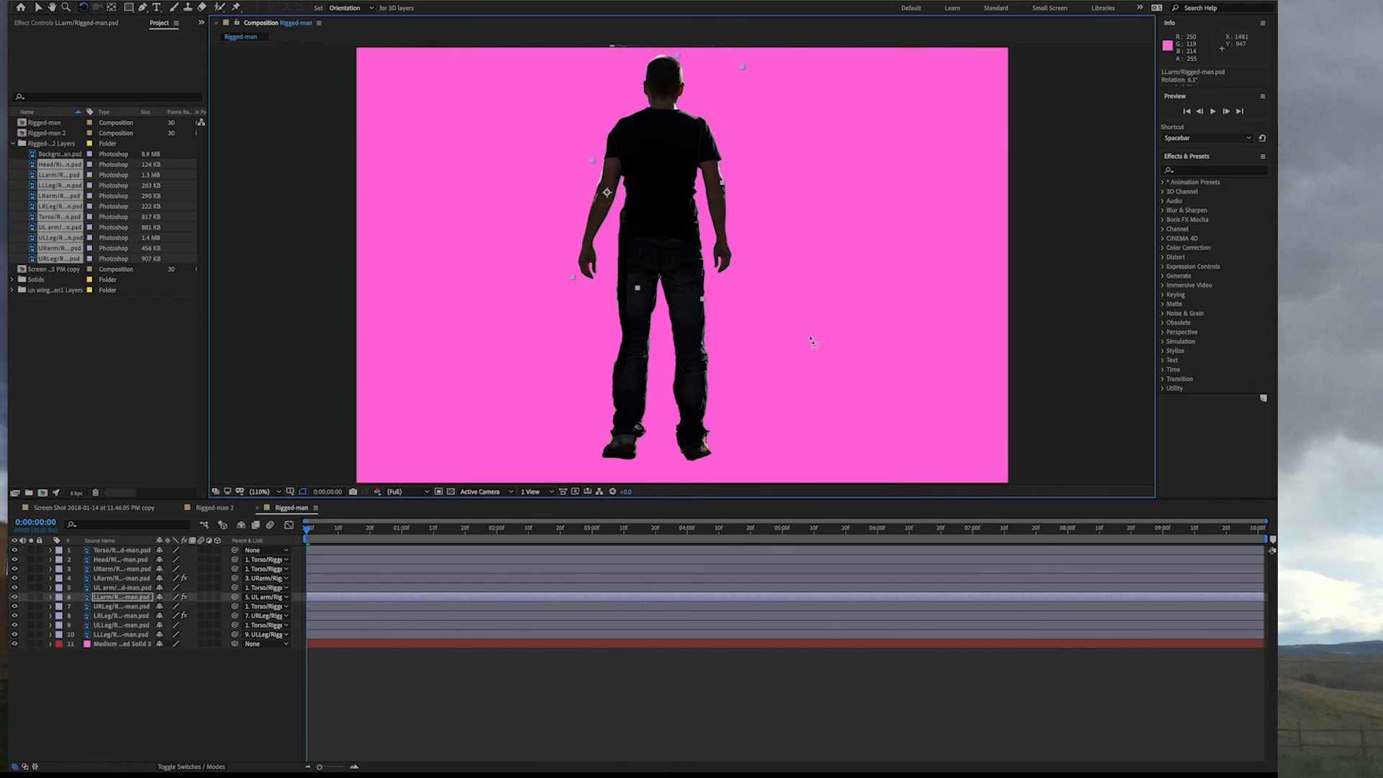
{"action": "key", "text": "space"}
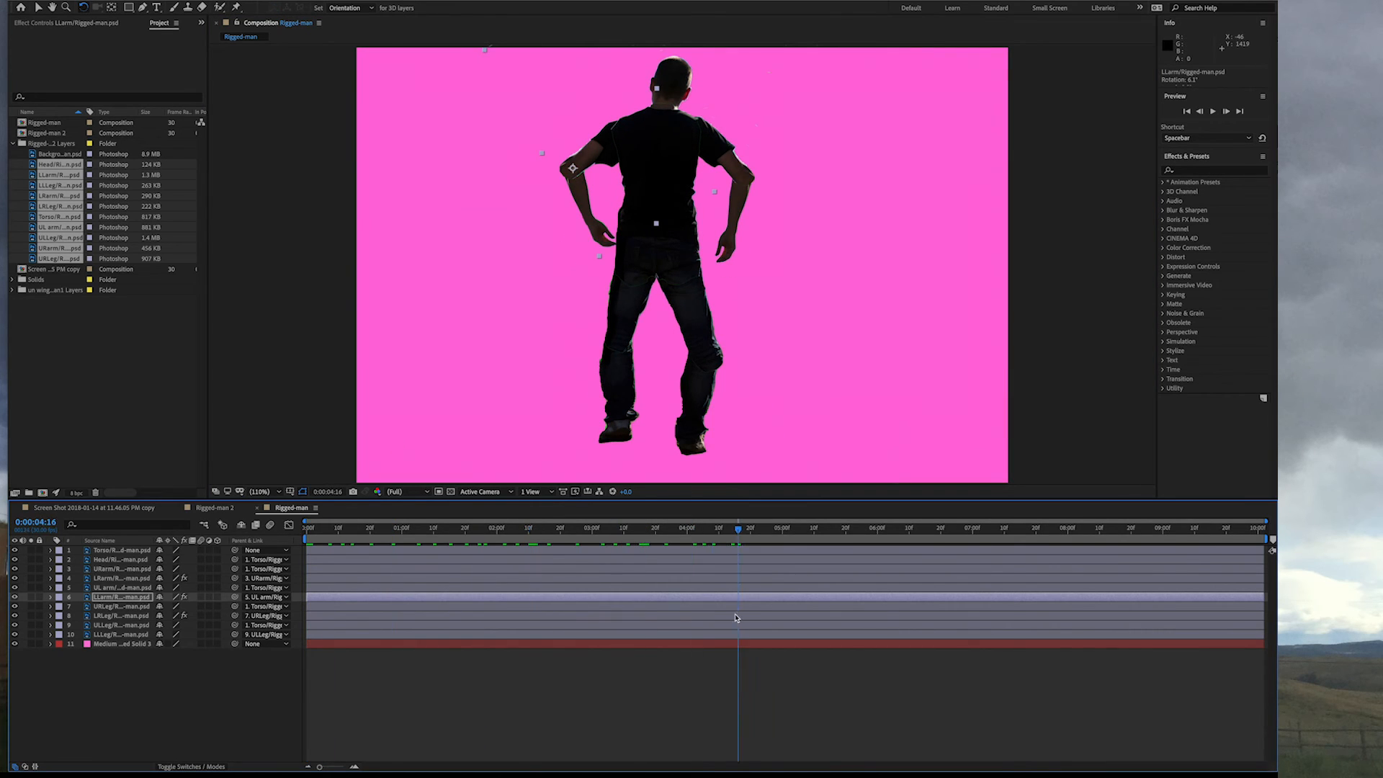
{"action": "key", "text": "space"}
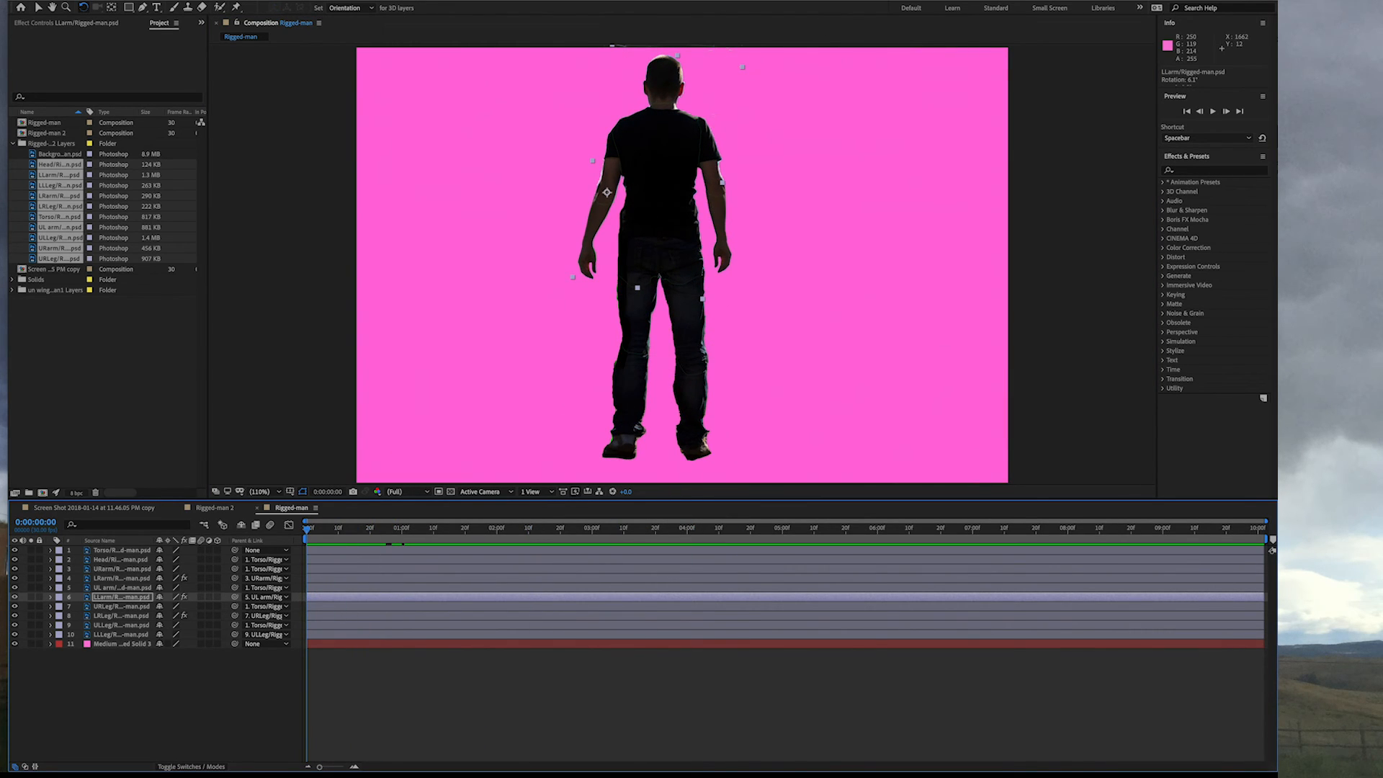
Step: At 0:00:03:09, lower both upper arms and swing both forearms outward from the body
{"action": "left_click_drag", "start_coordinate": [320, 529], "coordinate": [621, 529]}
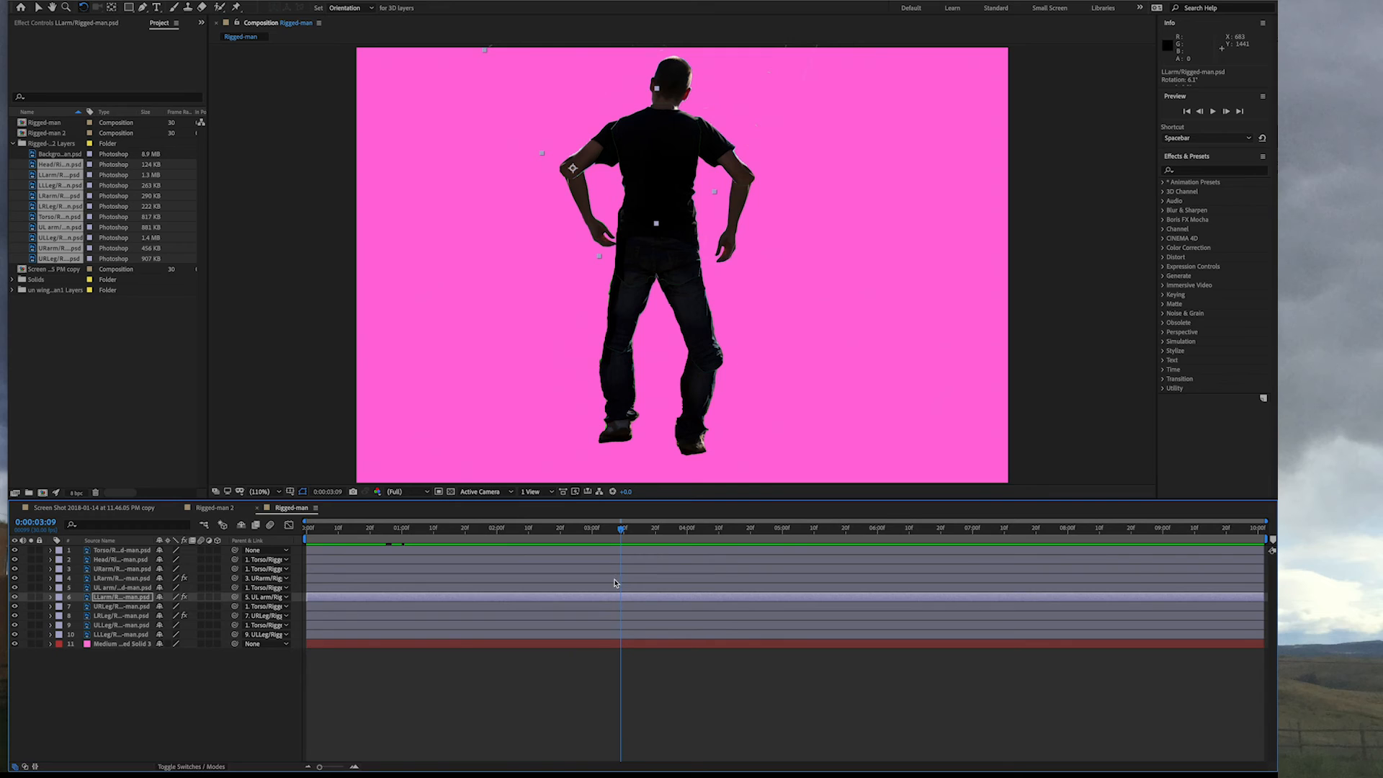
{"action": "left_click_drag", "start_coordinate": [659, 250], "coordinate": [745, 210]}
{"action": "left_click", "coordinate": [108, 569]}
{"action": "left_click_drag", "start_coordinate": [828, 309], "coordinate": [757, 358]}
{"action": "left_click", "coordinate": [115, 578]}
{"action": "left_click_drag", "start_coordinate": [652, 281], "coordinate": [784, 341]}
Step: Swing the lower right leg outward at the knee and bend its foot upward with the Puppet pin
{"action": "mouse_move", "coordinate": [700, 369]}
{"action": "left_mouse_down"}
{"action": "mouse_move", "coordinate": [713, 364]}
{"action": "mouse_move", "coordinate": [717, 380]}
{"action": "left_mouse_up"}
{"action": "left_click", "coordinate": [38, 7]}
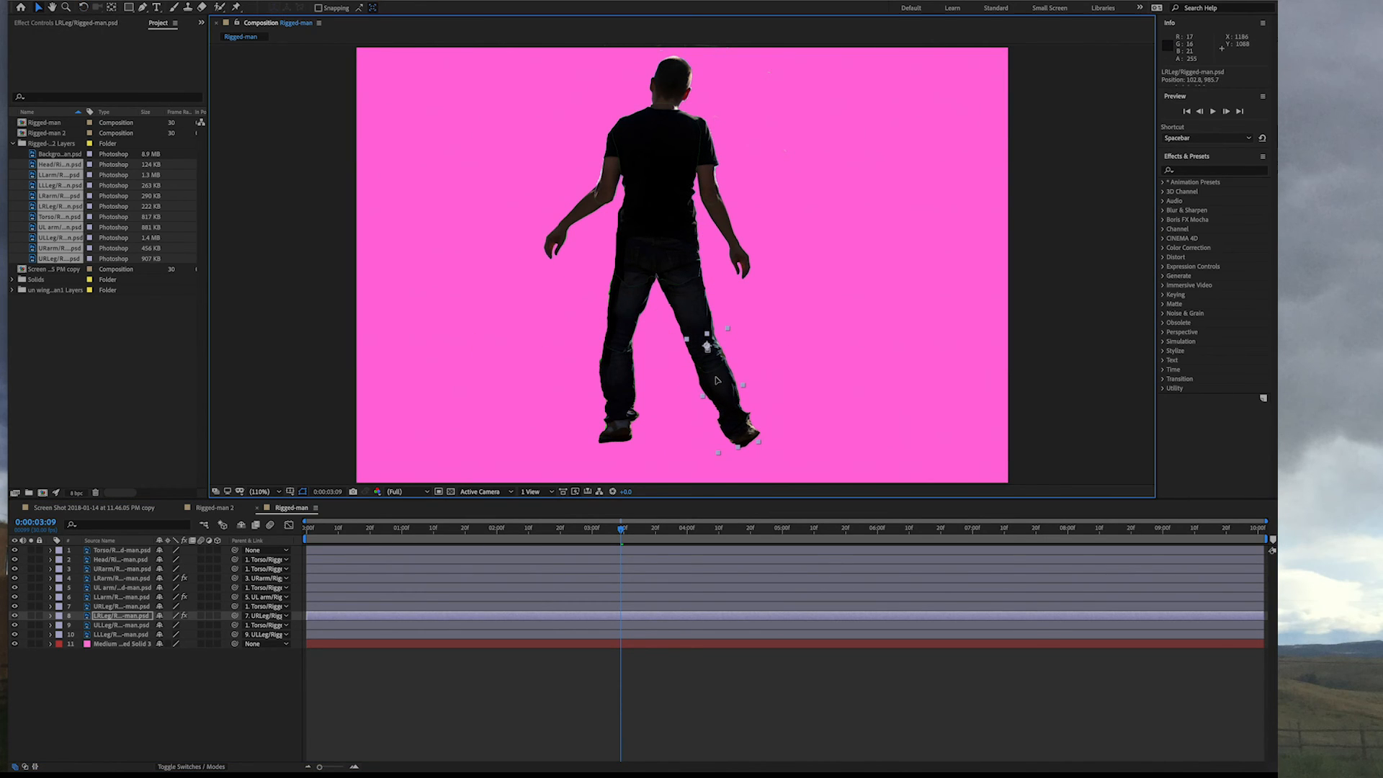
{"action": "key", "text": "ctrl+p"}
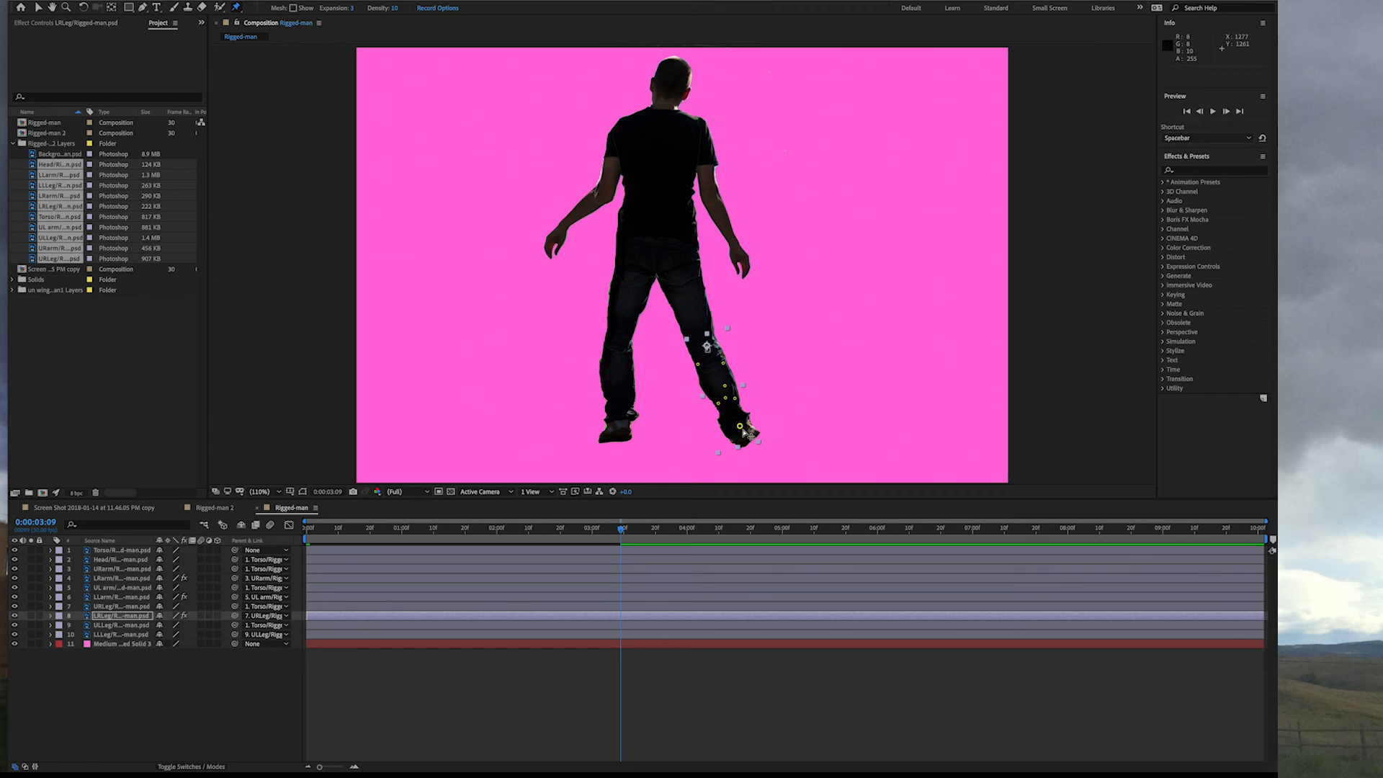
{"action": "left_click_drag", "start_coordinate": [741, 428], "coordinate": [752, 413]}
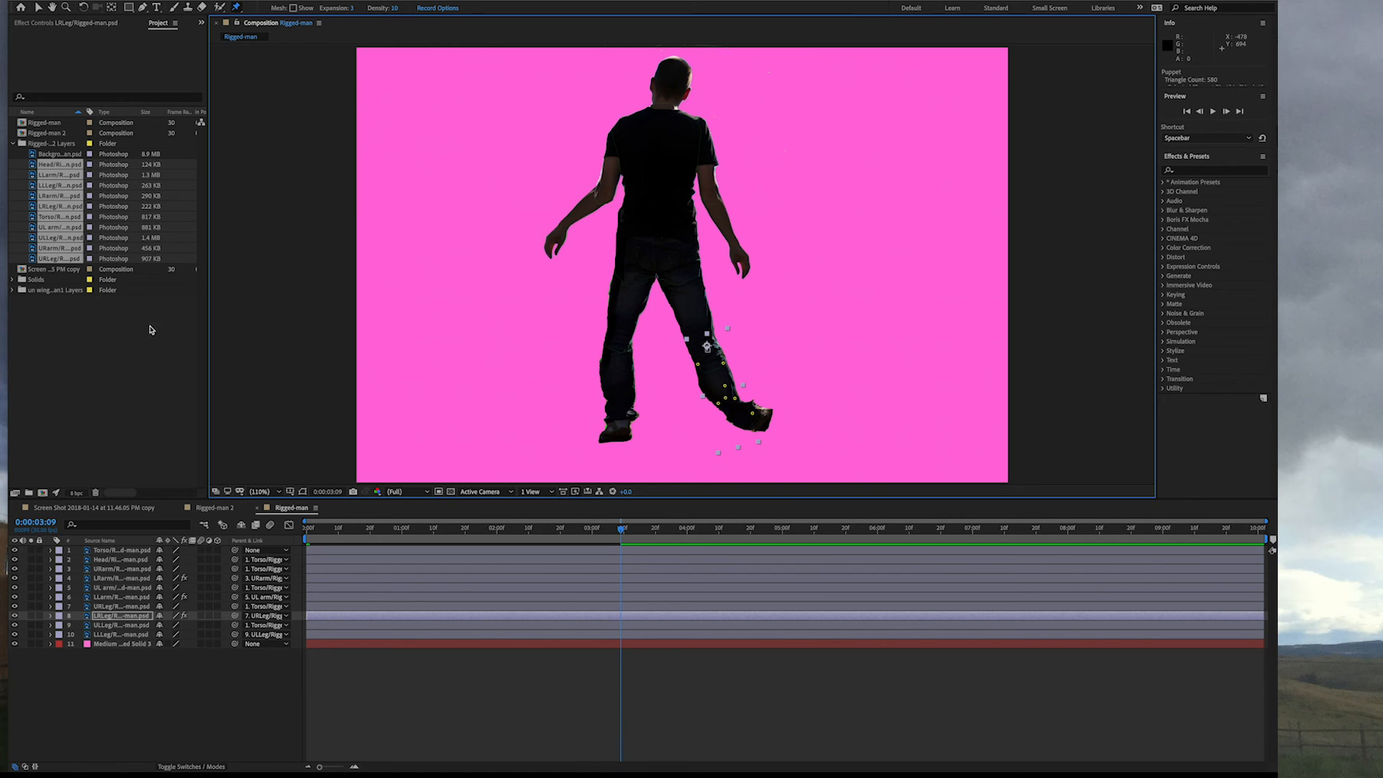
Step: Bend the right hand outward with its Puppet pin, rotate the lower left arm to about 25.1° and return to the first frame
{"action": "left_click", "coordinate": [115, 577]}
{"action": "key", "text": "w"}
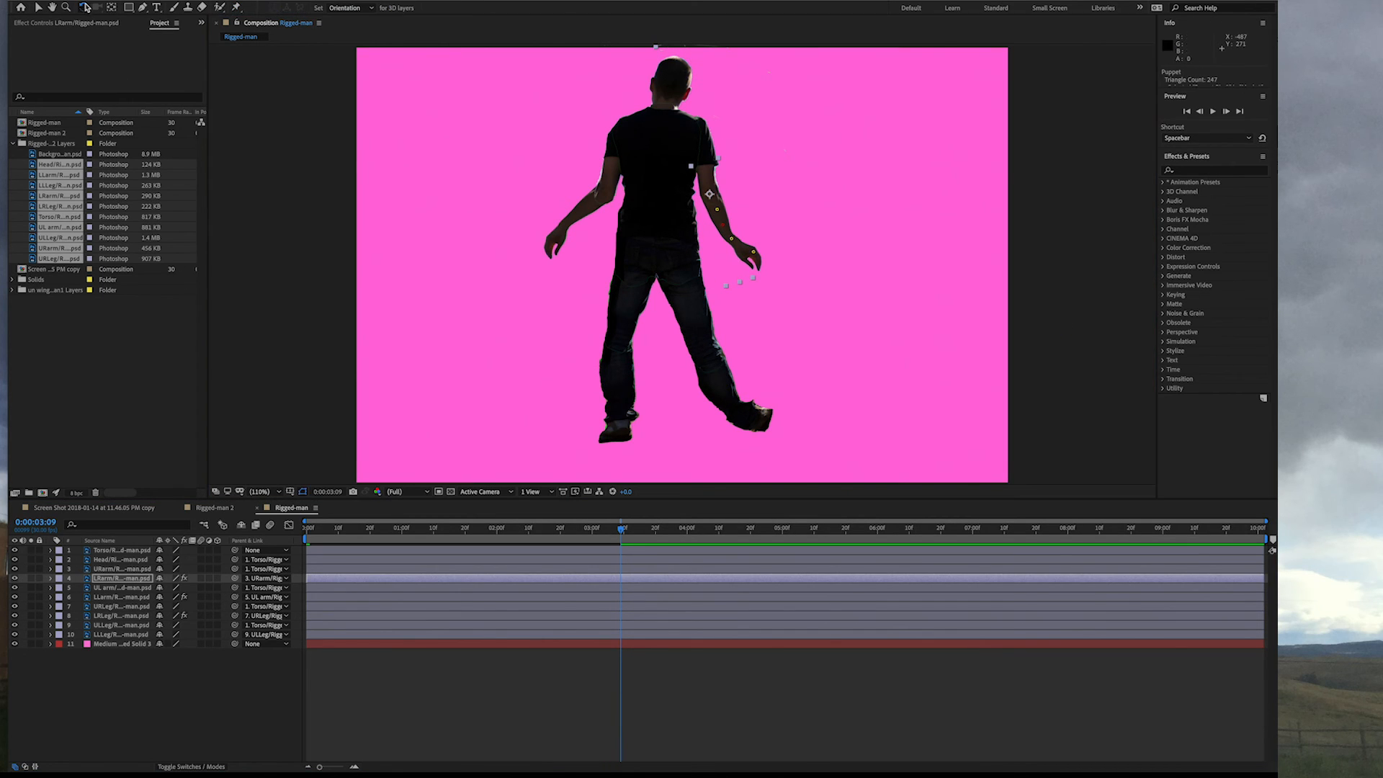
{"action": "left_click", "coordinate": [558, 238]}
{"action": "left_click_drag", "start_coordinate": [621, 530], "coordinate": [254, 537]}
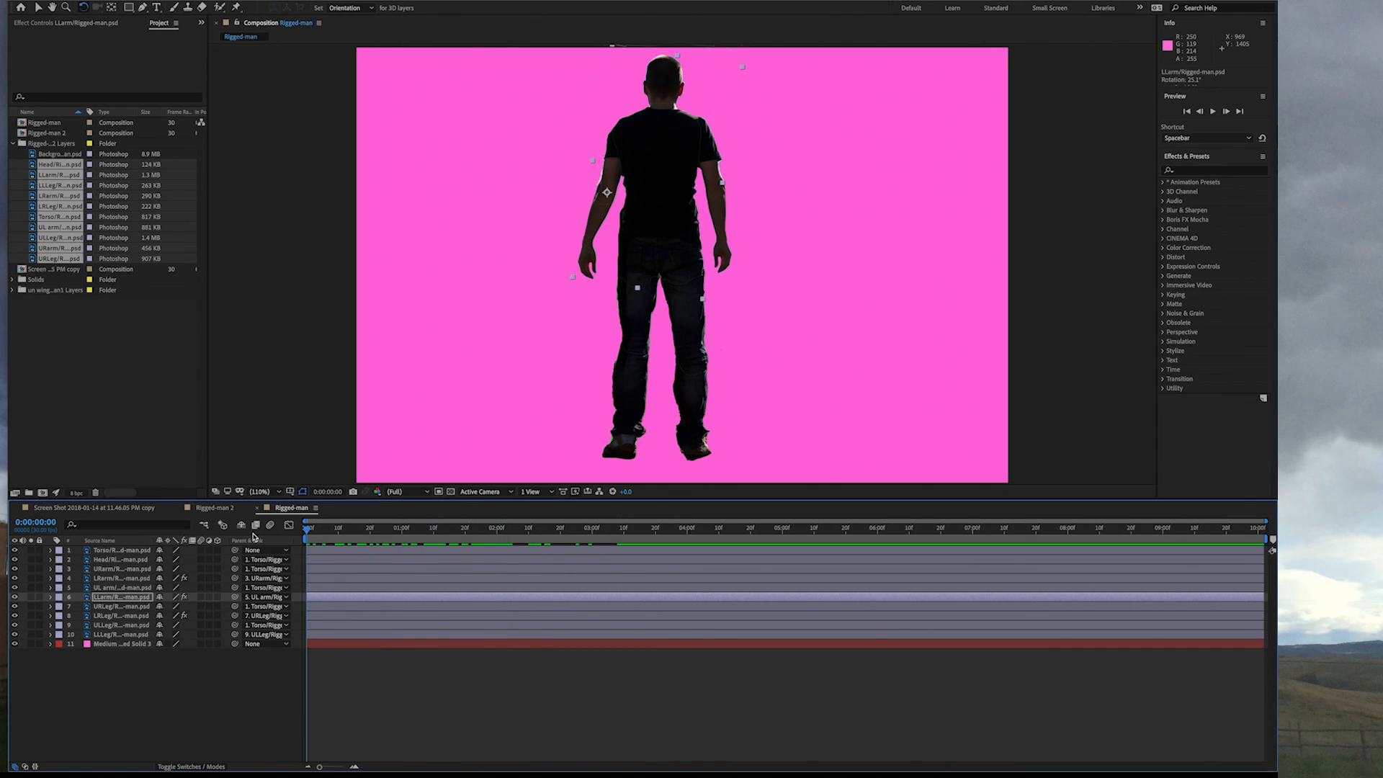